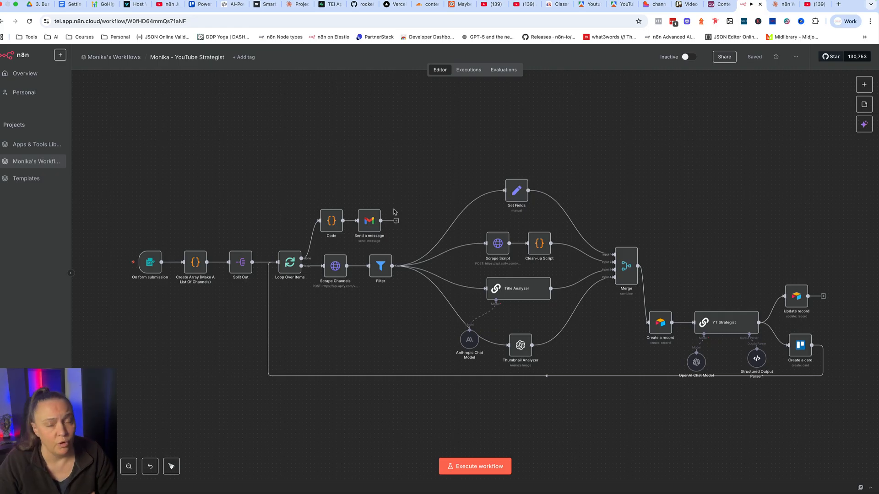
Switch to the Lovable project channel-architect and look through its Processing, Results, Analysis and Strategy pages.
click(653, 4)
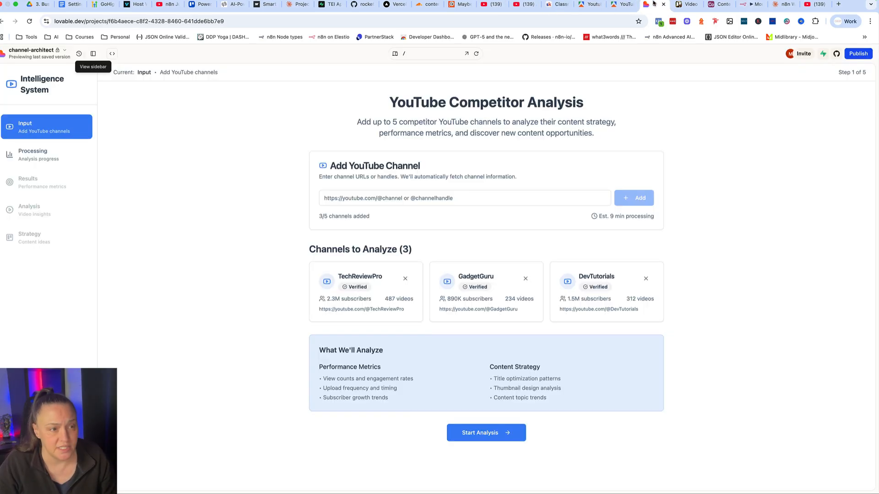
click(34, 155)
click(32, 183)
click(25, 209)
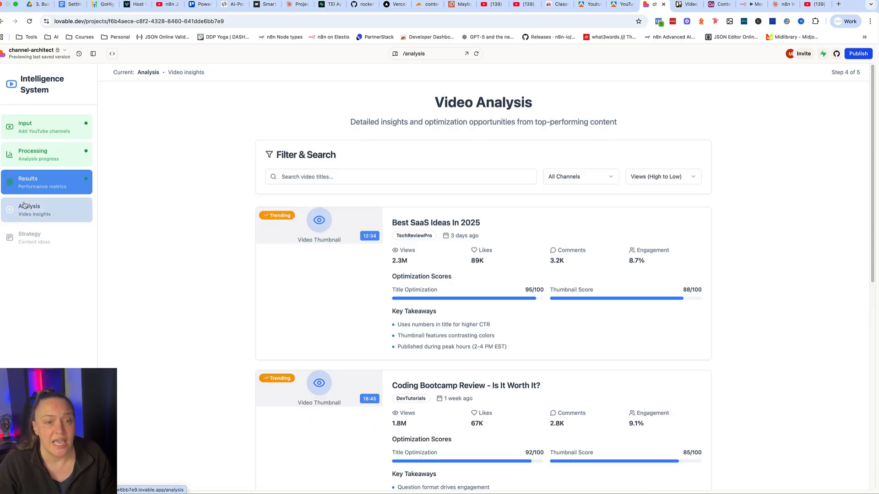
click(25, 234)
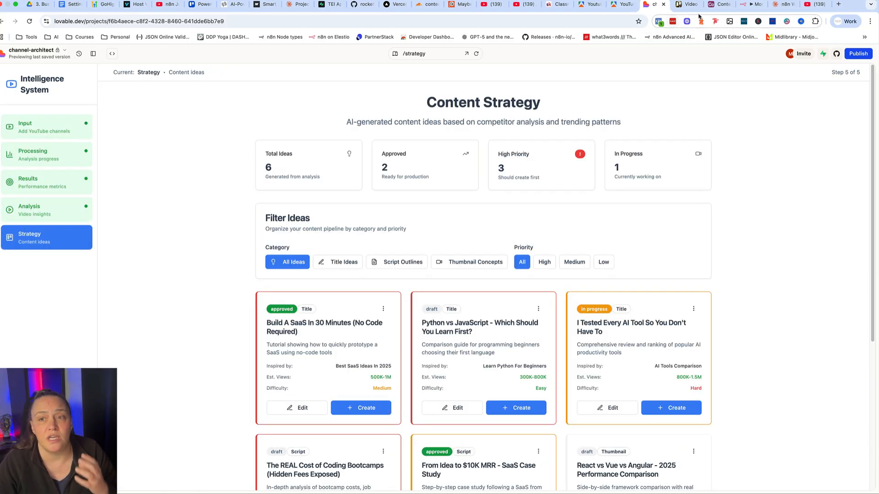
Return to the YouTube Strategist workflow in n8n and execute it to open its test form.
click(752, 5)
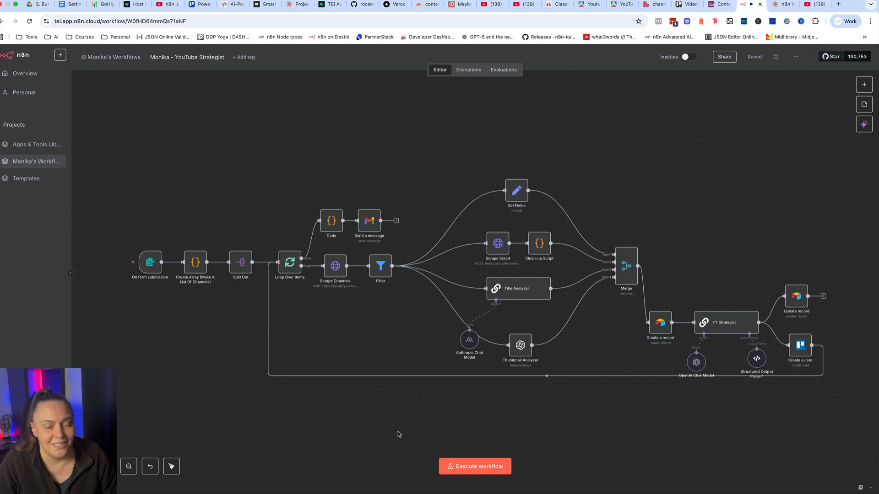
click(471, 466)
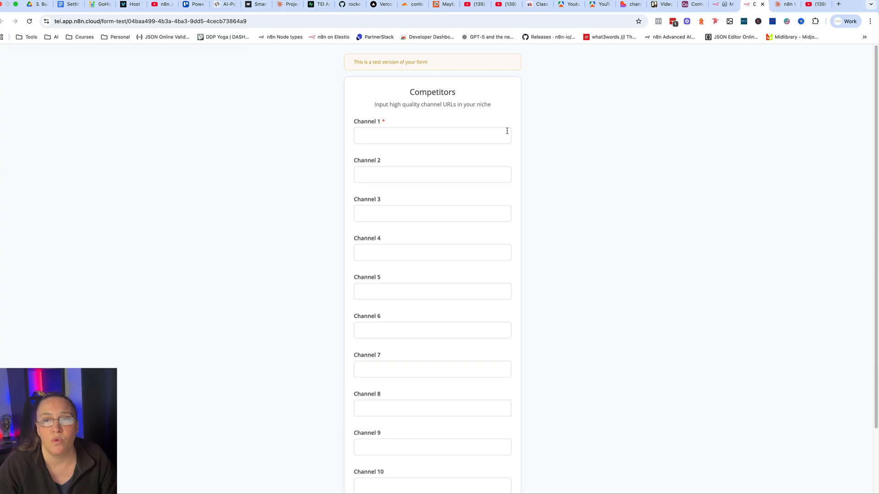
Examine the On form submission trigger's form title, description and channel field settings in the workflow.
click(722, 4)
mouse_move(105, 280)
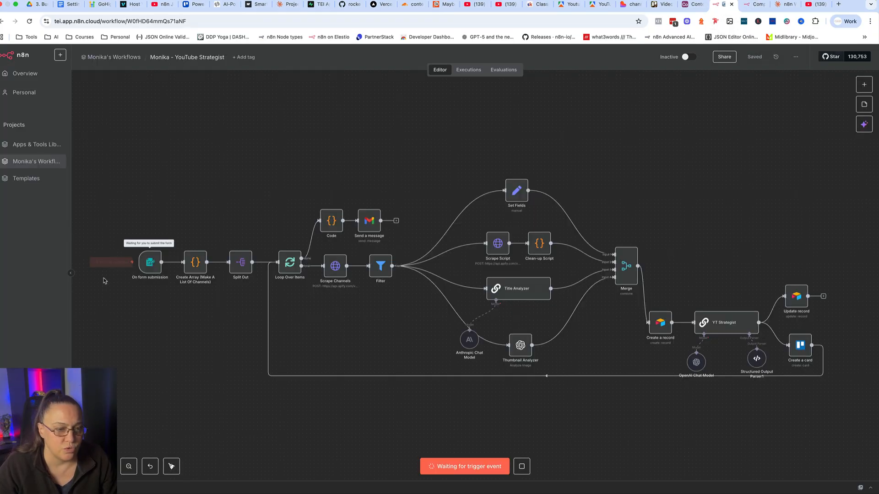
double_click(145, 265)
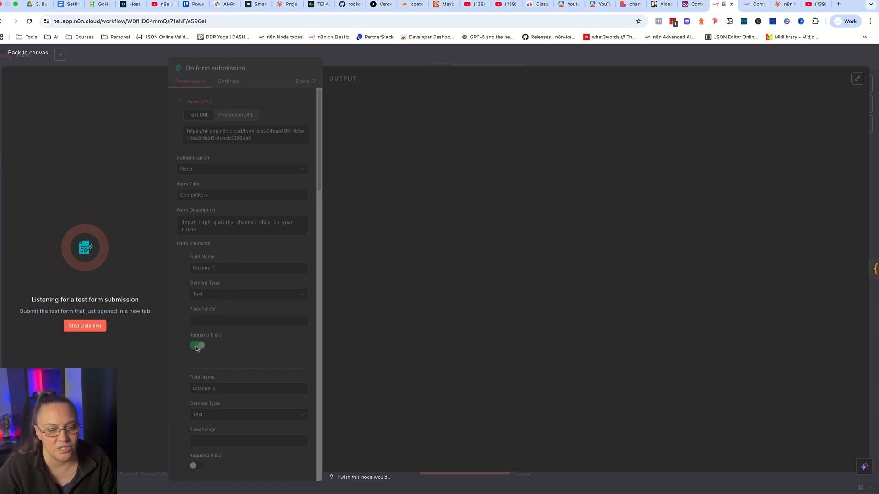
click(350, 57)
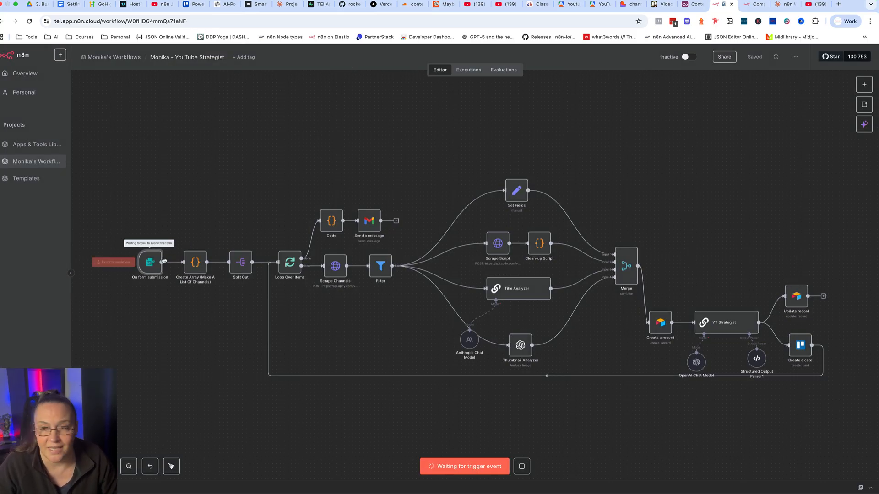
click(744, 6)
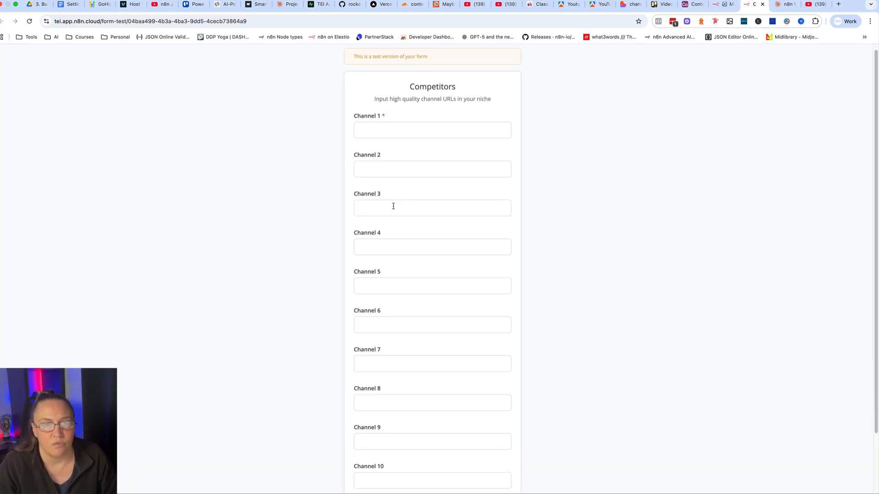
click(476, 5)
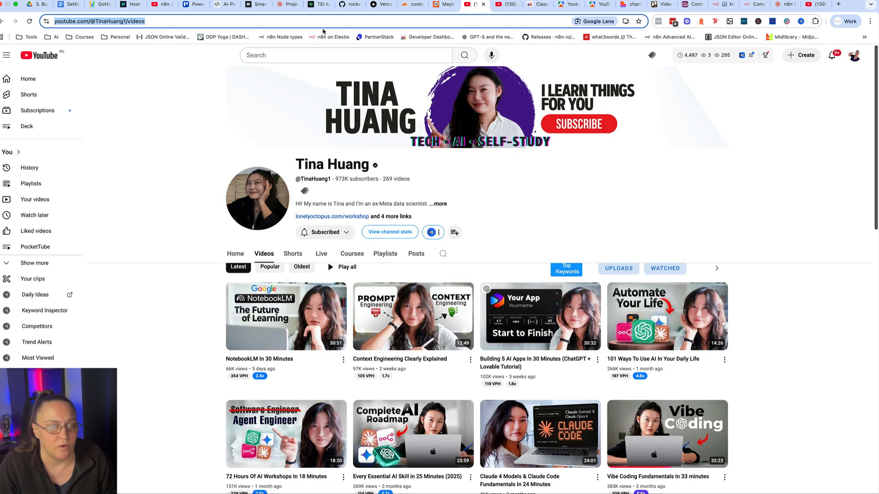
click(753, 14)
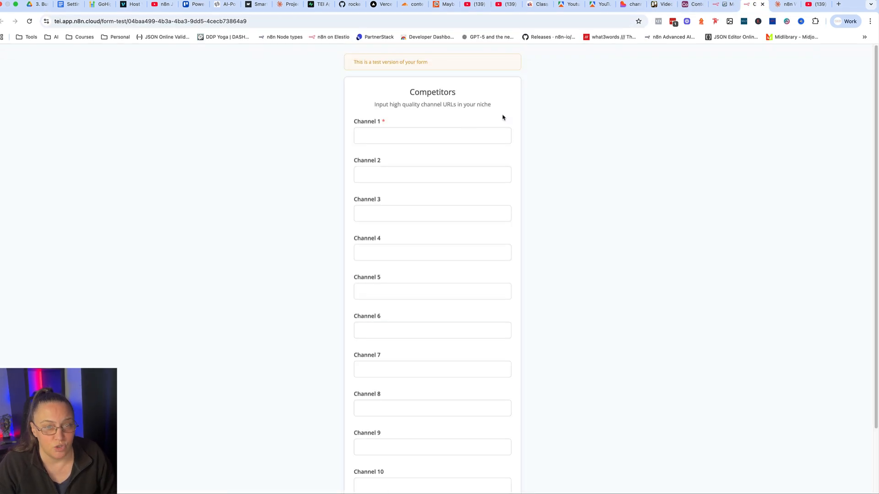
click(464, 132)
text(https://www.youtube.com/@TinaHuang1/videos)
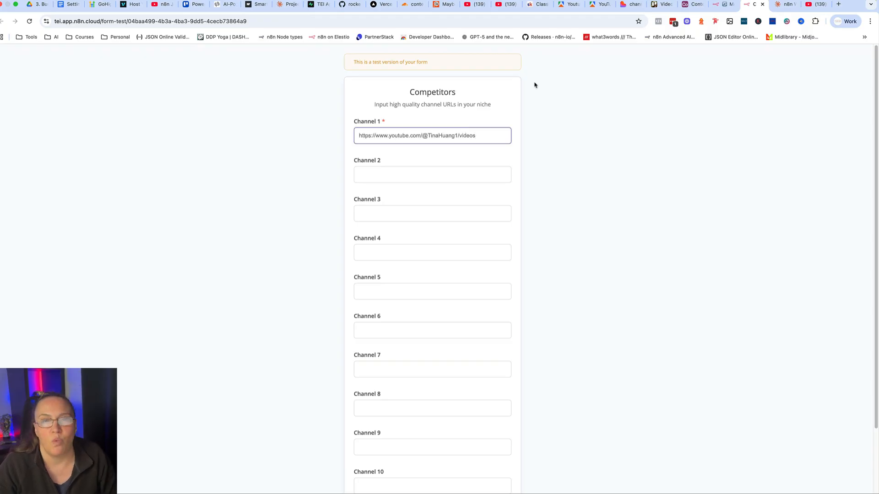
click(506, 4)
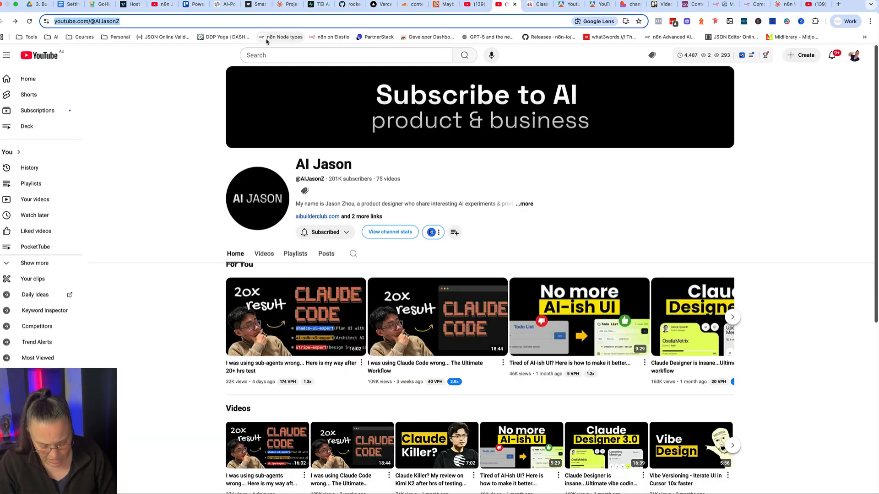
click(753, 4)
click(427, 166)
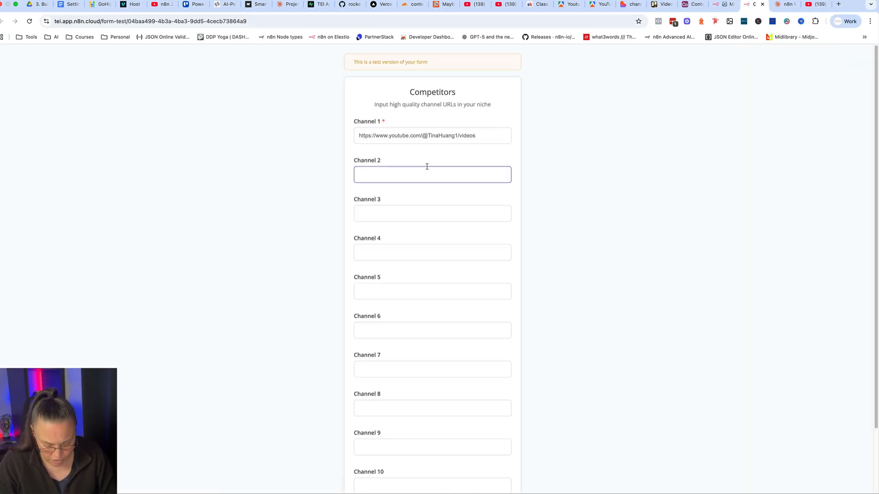
text(https://www.youtube.com/@AIJasonZ)
scroll(452, 267, down, 3)
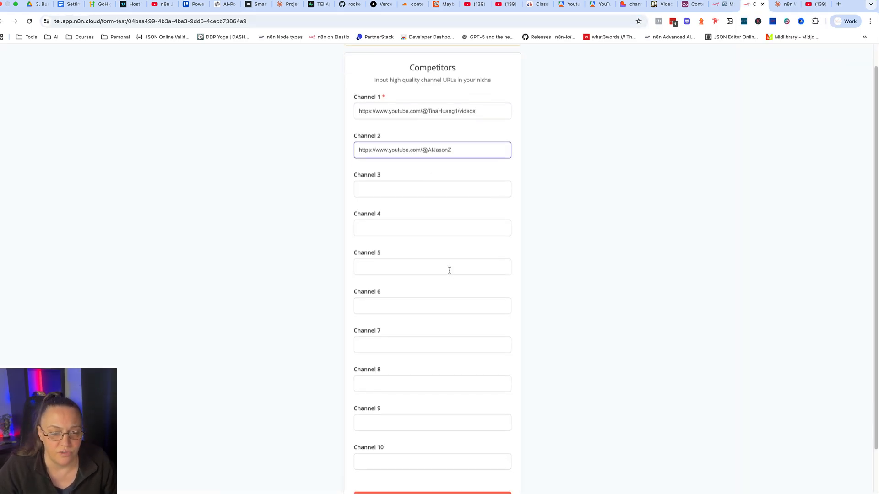
click(430, 453)
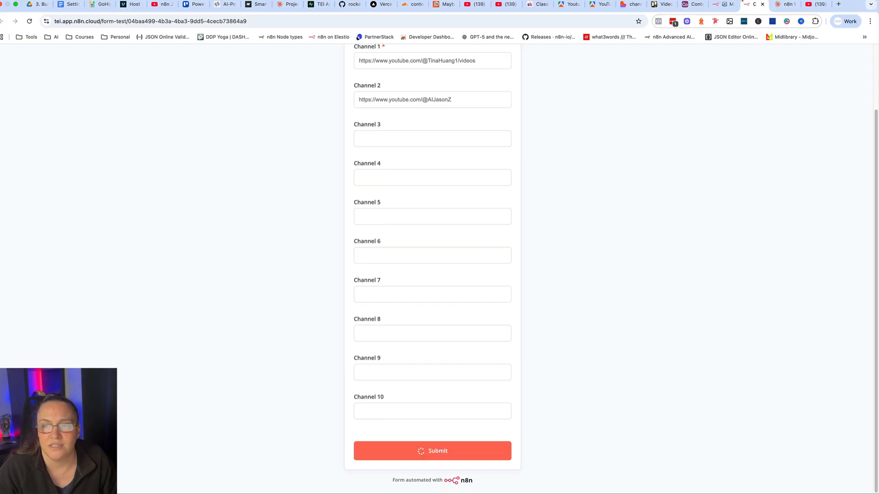
click(762, 15)
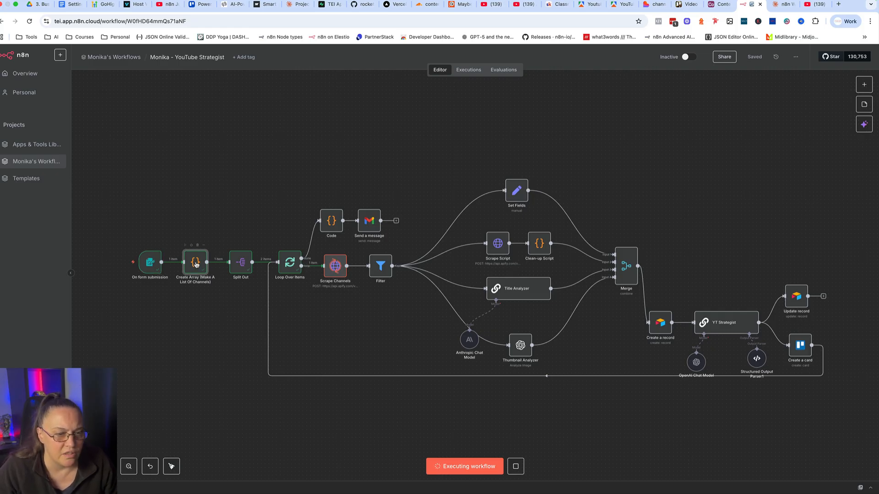
Examine the Create Array node's input, output and JavaScript code, including the code in the enlarged editor.
double_click(196, 264)
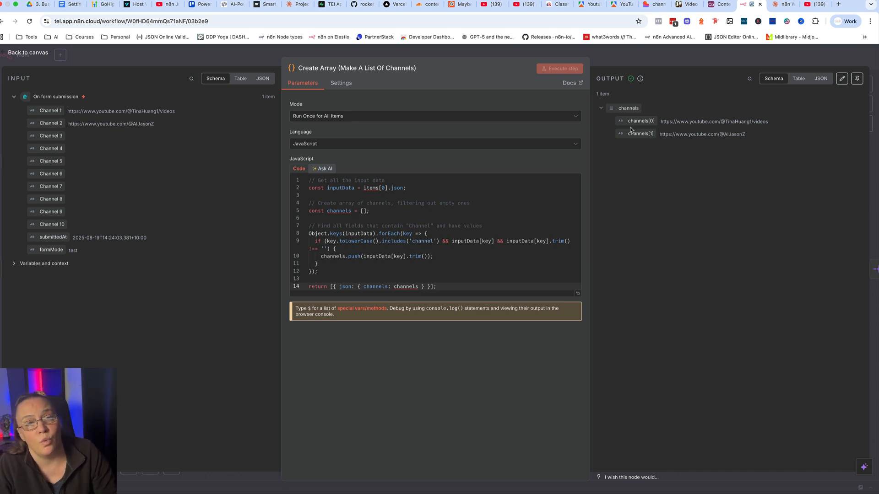
click(578, 294)
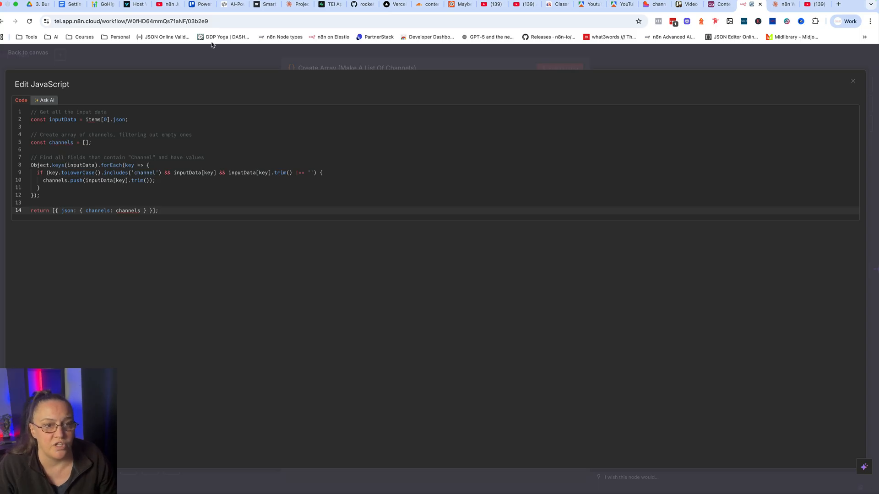
click(256, 58)
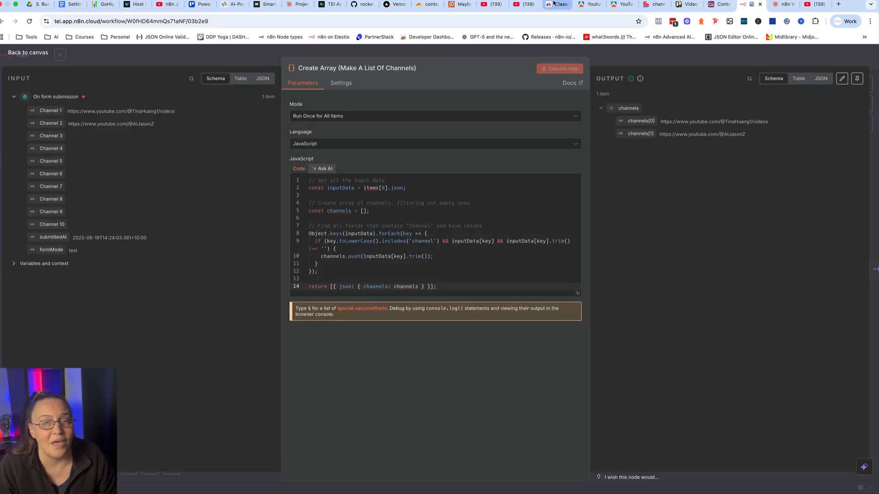
View the AI Business Builders classroom on Skool and return to the n8n workflow canvas.
click(553, 4)
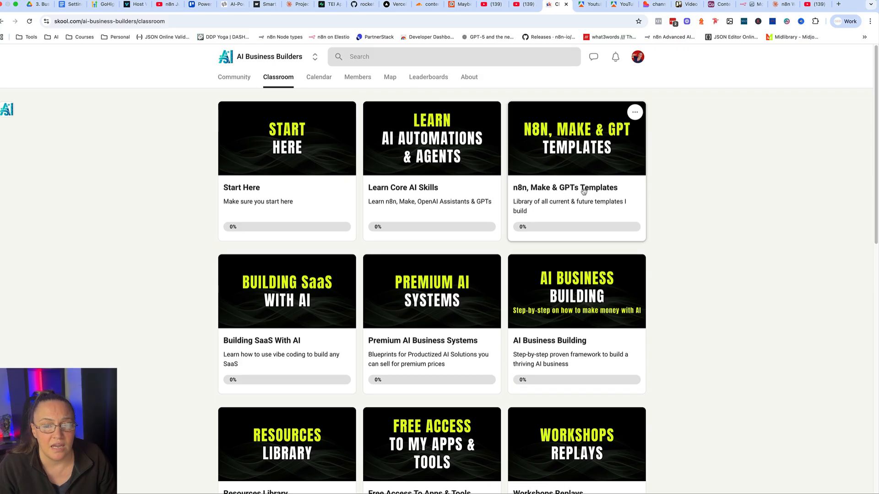
click(742, 4)
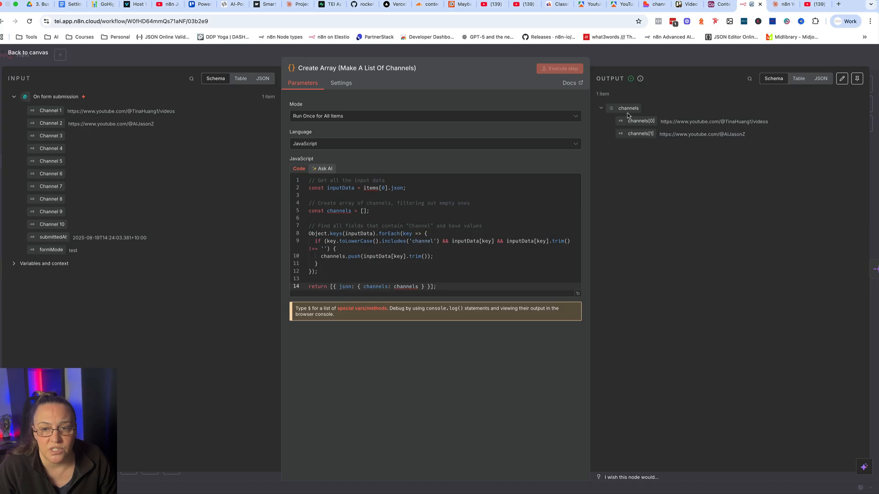
click(650, 60)
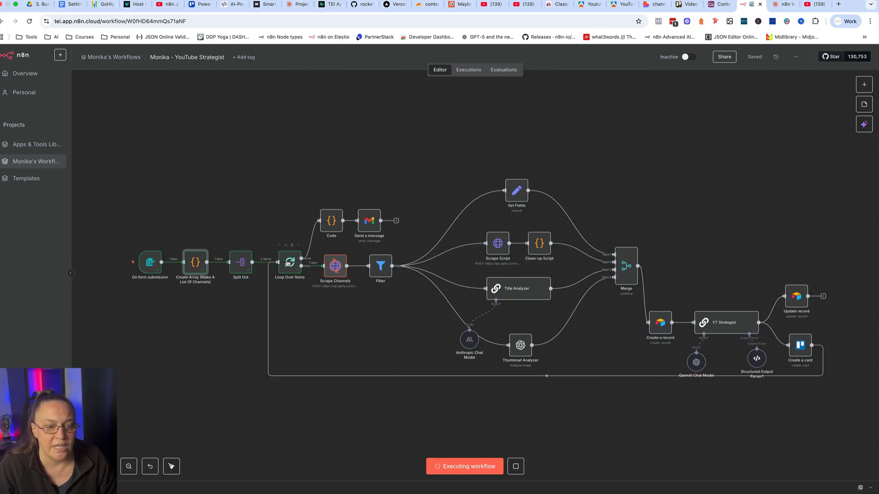
Examine the Split Out node's Fields To Split Out setting and the items in its output.
double_click(241, 265)
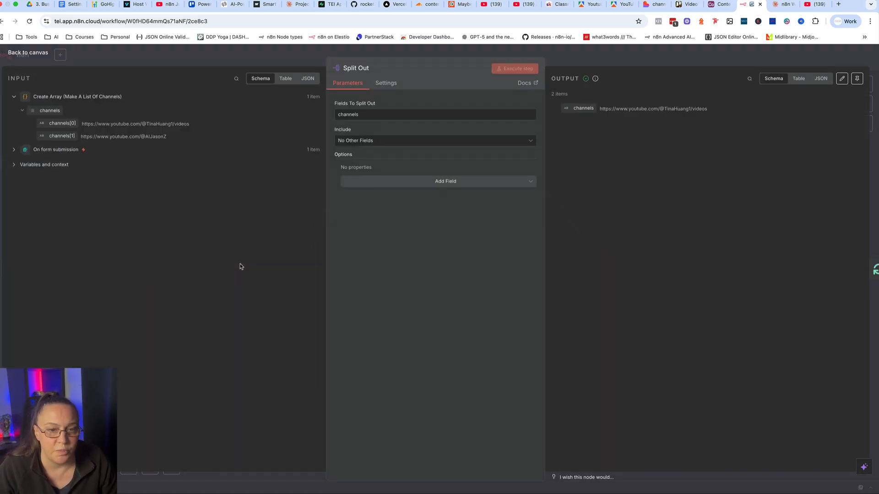
double_click(349, 114)
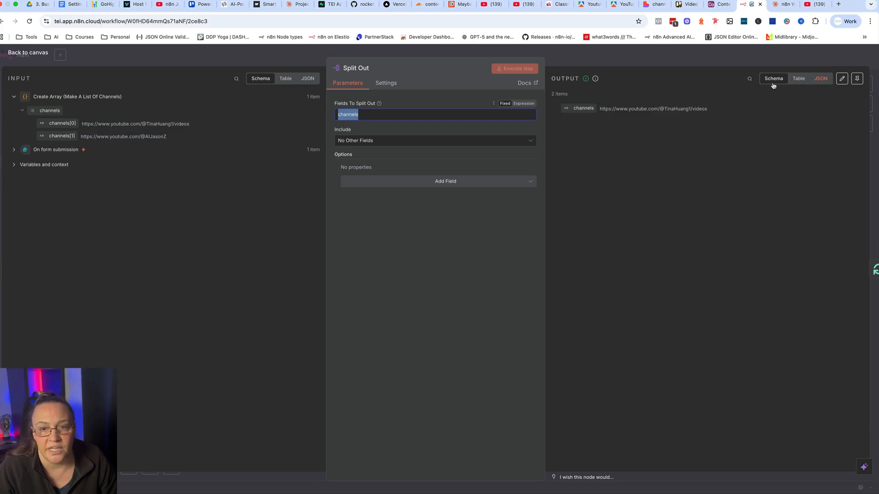
drag(551, 93, 574, 93)
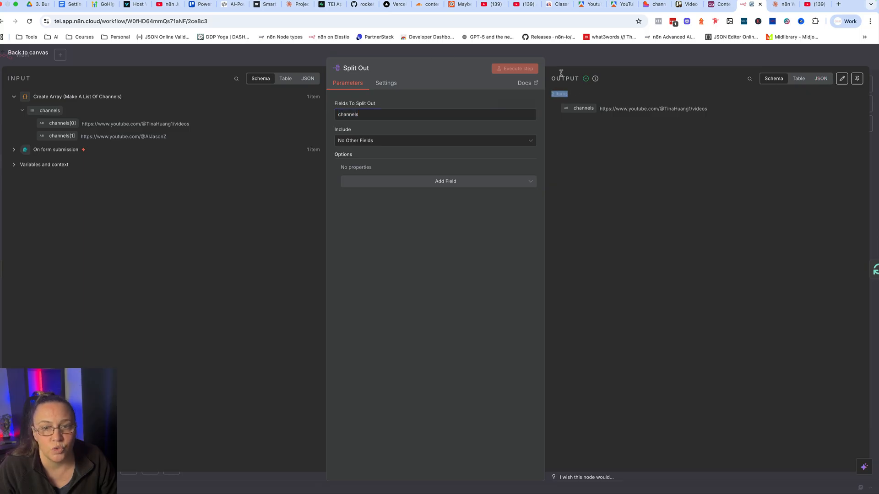
click(564, 58)
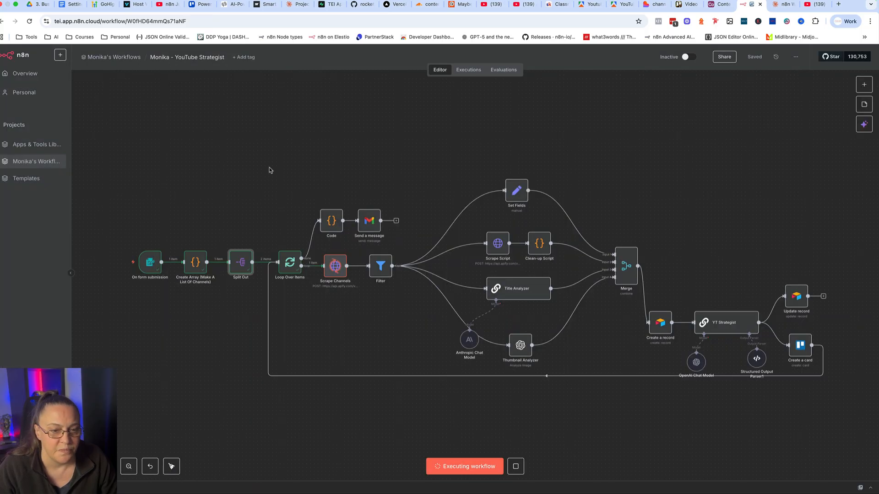
Review the Scrape Channels request settings, and compare them with the JSON input of Apify's streamers/youtube-scraper actor.
double_click(334, 267)
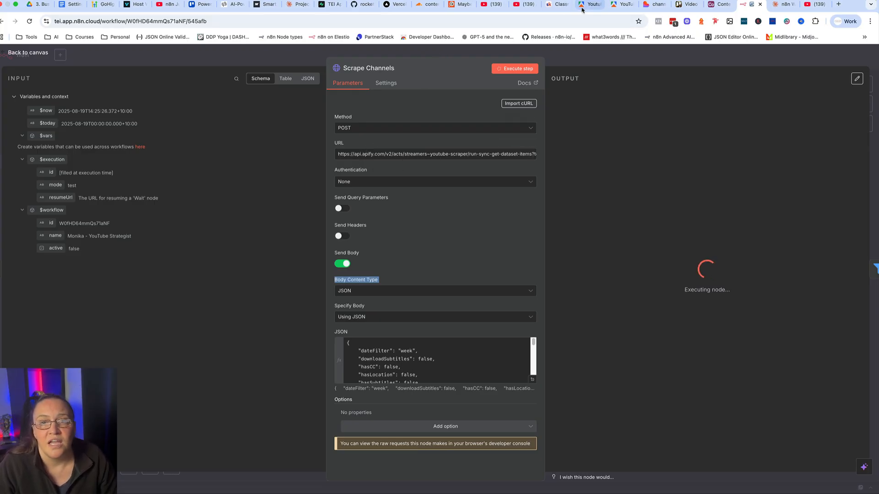
click(622, 4)
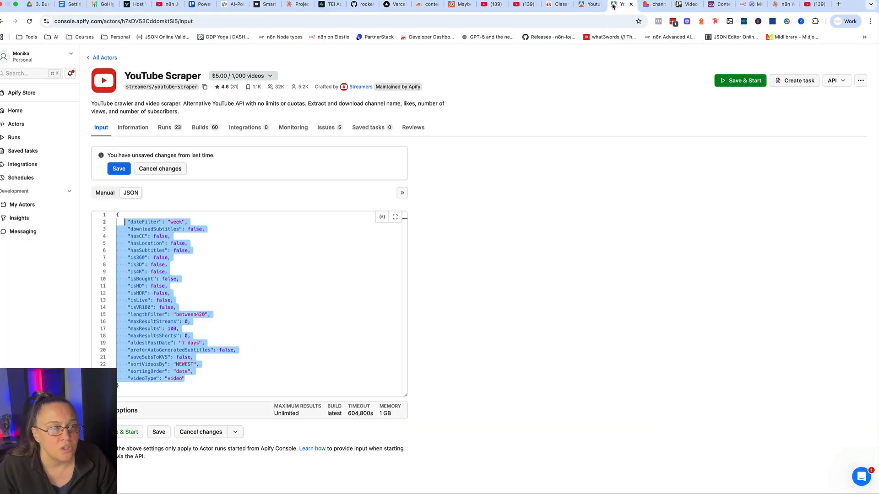
click(268, 236)
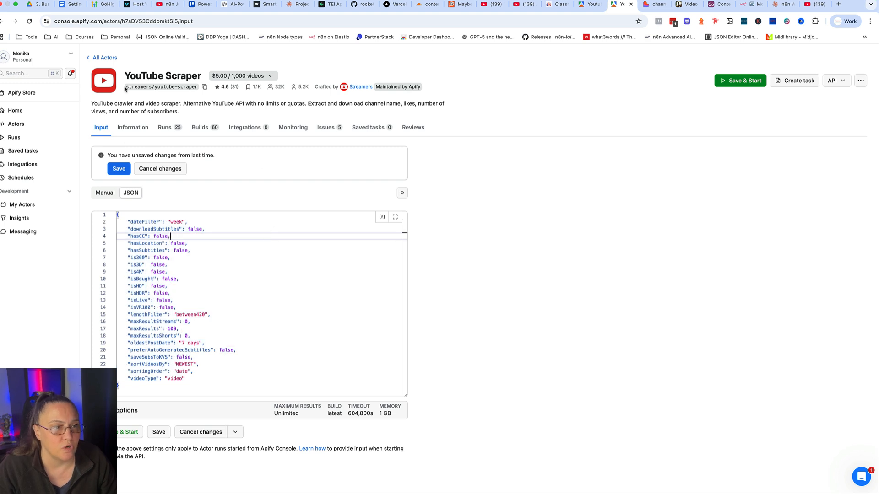
drag(126, 87, 150, 88)
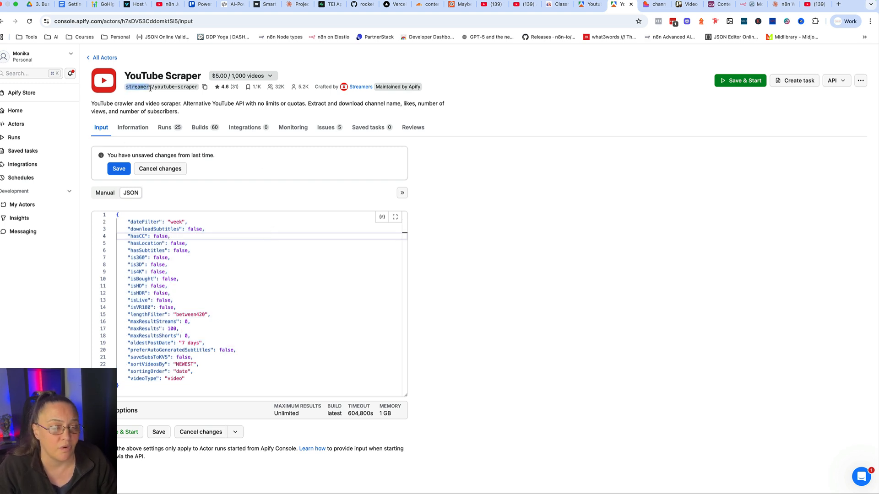
Show the YouTube Scraper input in Manual form and examine its Add filters and Date range settings.
click(96, 193)
scroll(289, 270, down, 1)
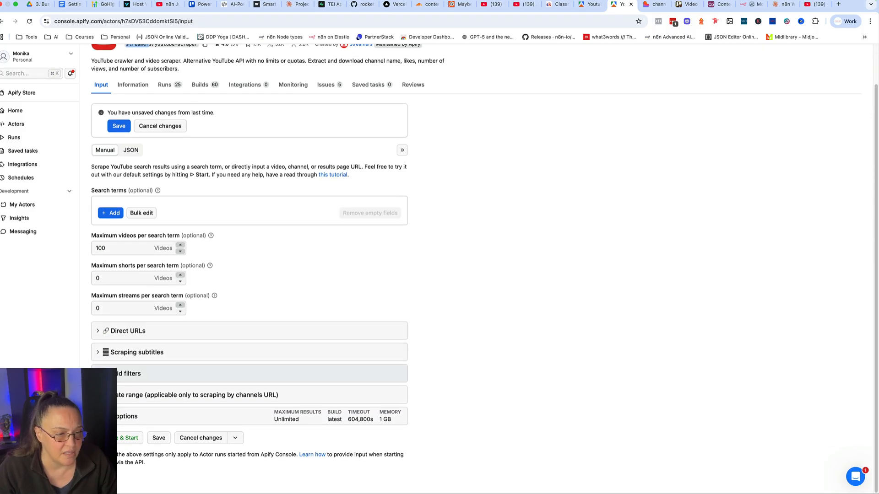
click(167, 374)
scroll(190, 363, down, 4)
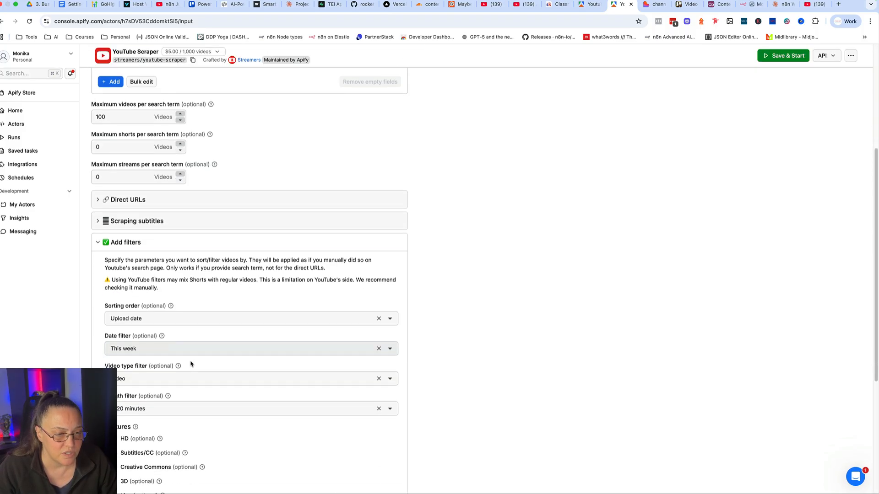
scroll(183, 348, down, 4)
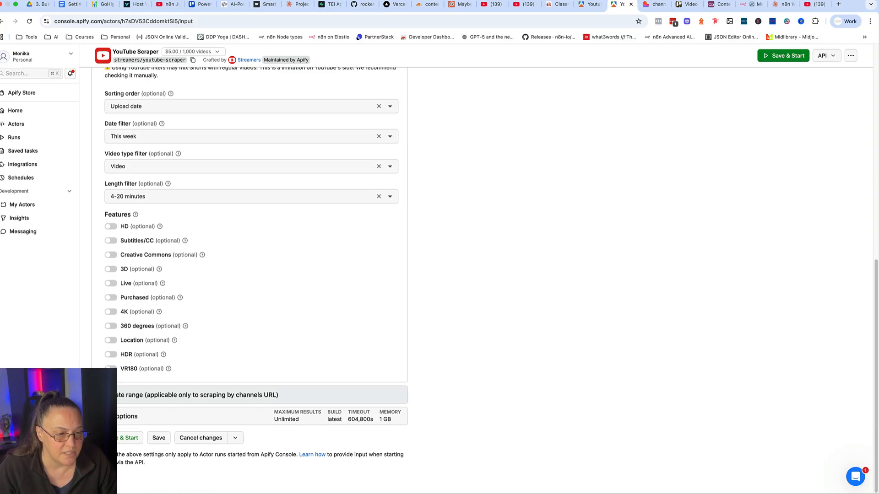
scroll(212, 381, down, 3)
click(131, 349)
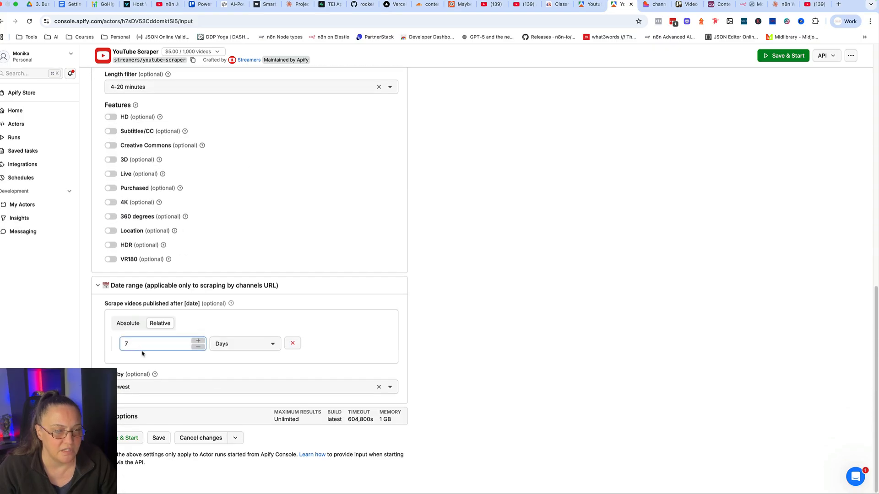
Show the YouTube Scraper input as JSON and compare it with the Scrape Channels body, including its startUrls block and channels expression.
scroll(131, 346, up, 10)
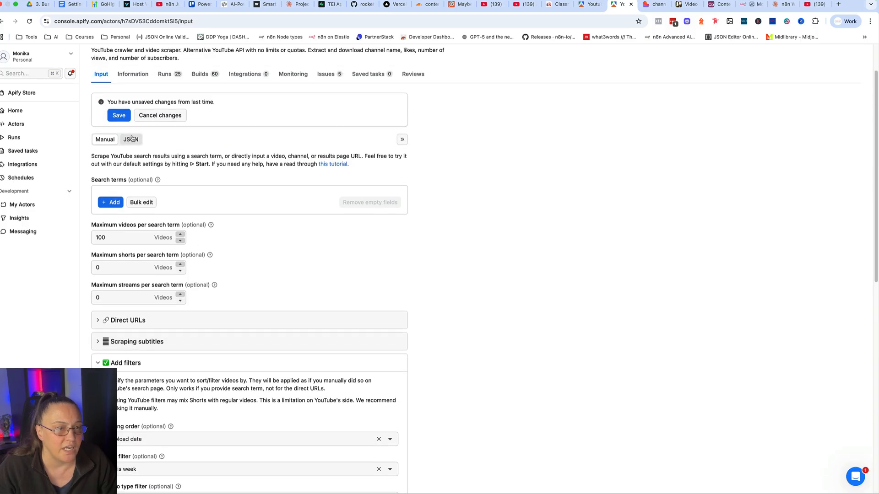
click(131, 140)
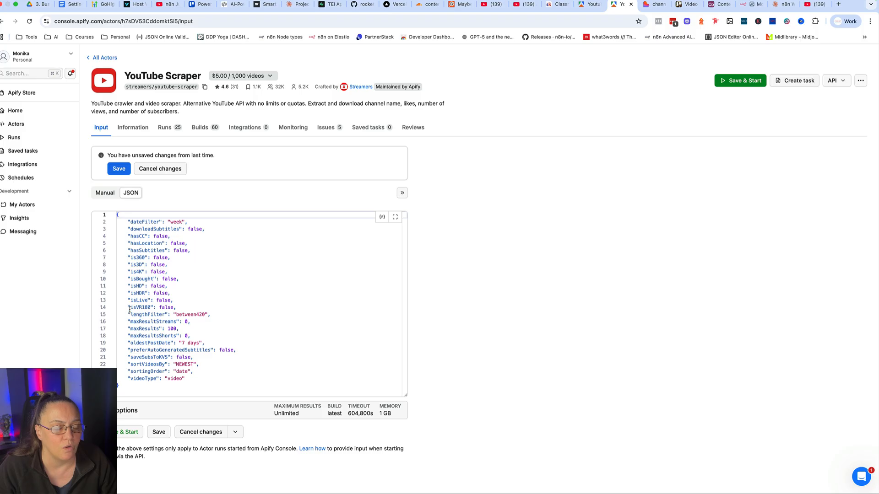
click(733, 5)
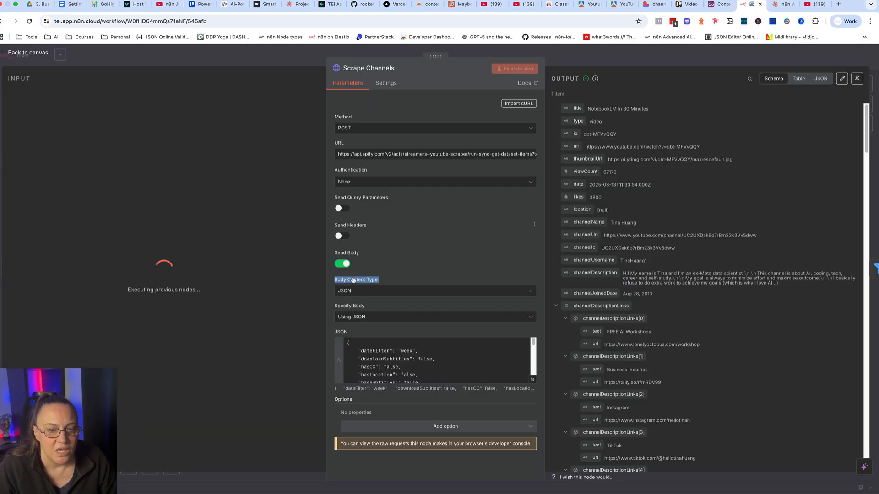
click(533, 380)
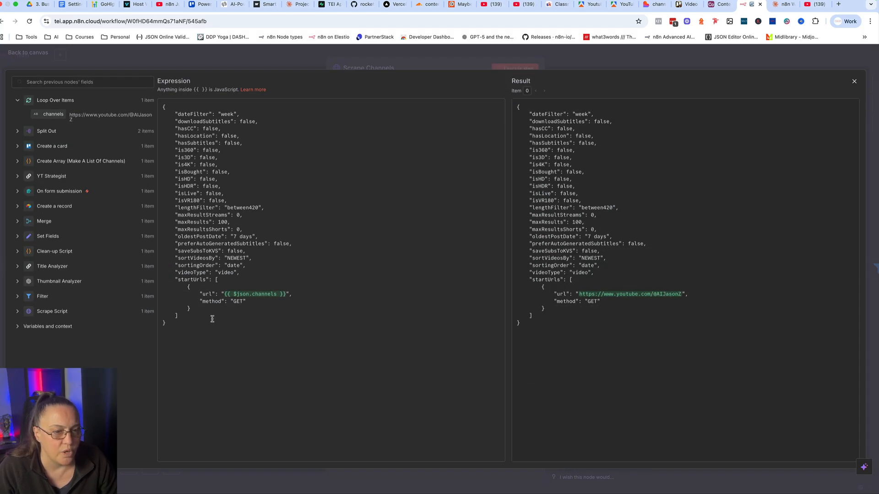
drag(240, 278, 162, 107)
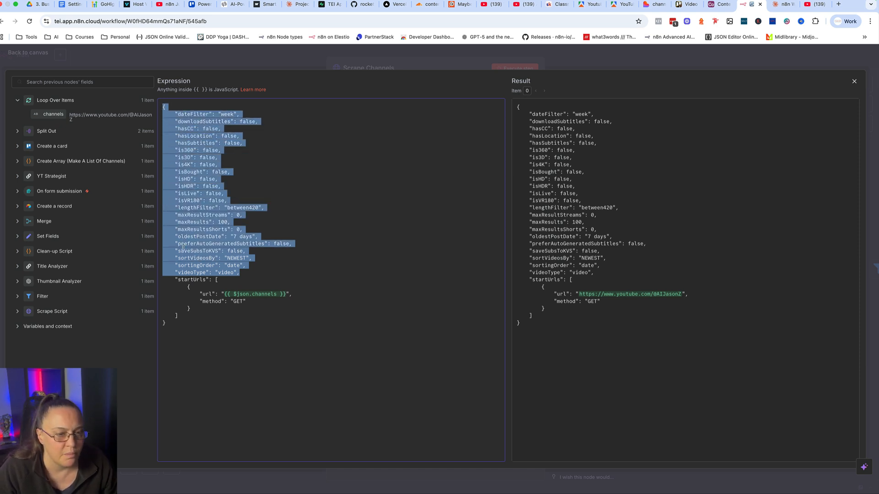
click(174, 280)
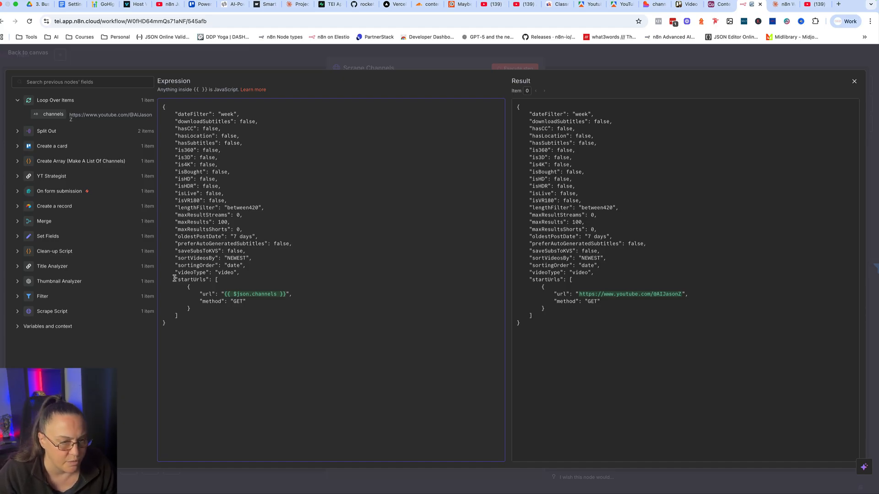
drag(175, 280, 248, 307)
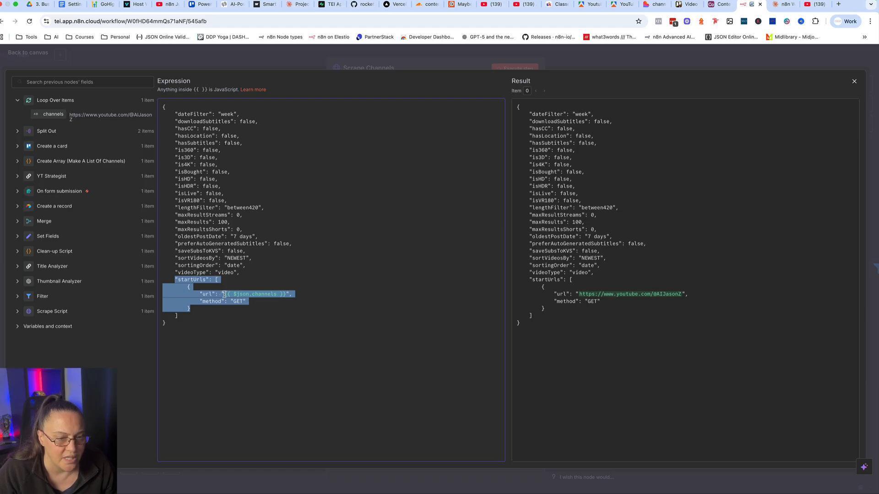
drag(223, 294, 282, 295)
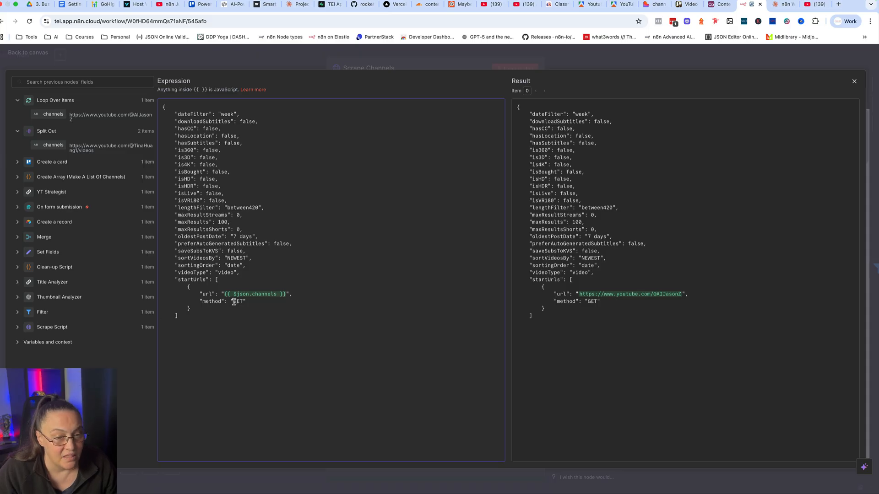
click(294, 60)
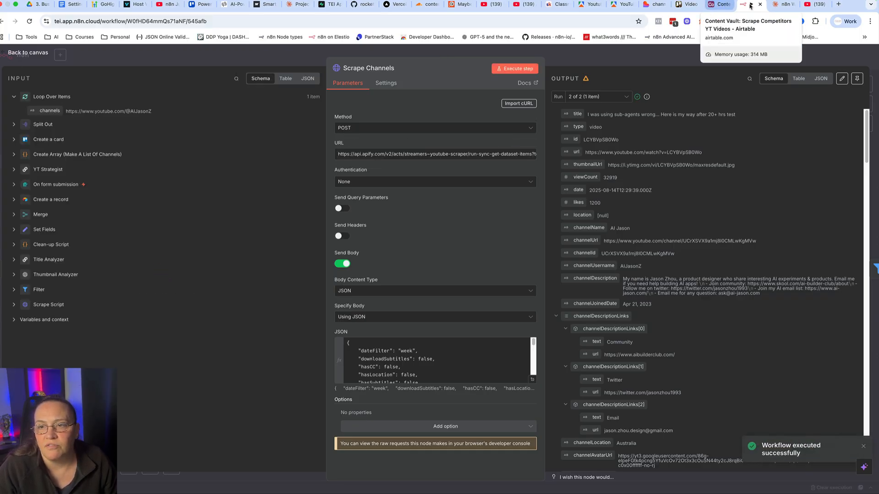
Examine the YouTube Scraper's "Run Actor synchronously and get dataset items" API endpoint and return to the n8n workflow canvas.
click(618, 4)
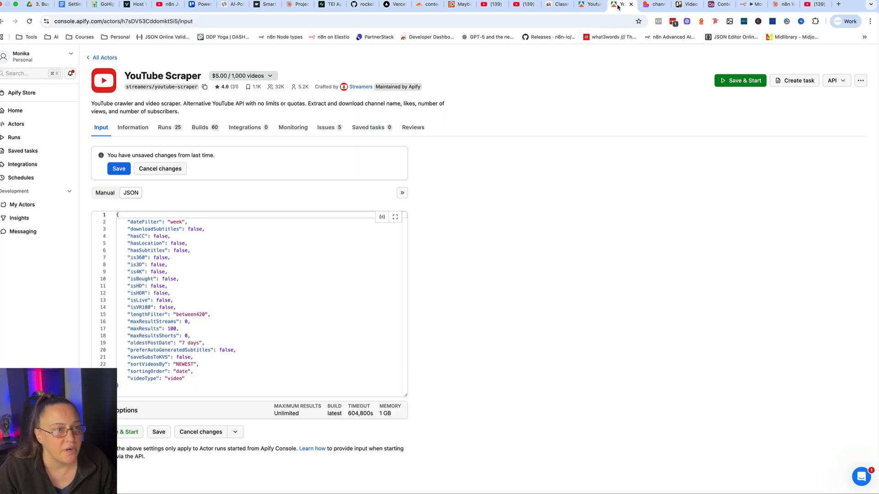
click(842, 82)
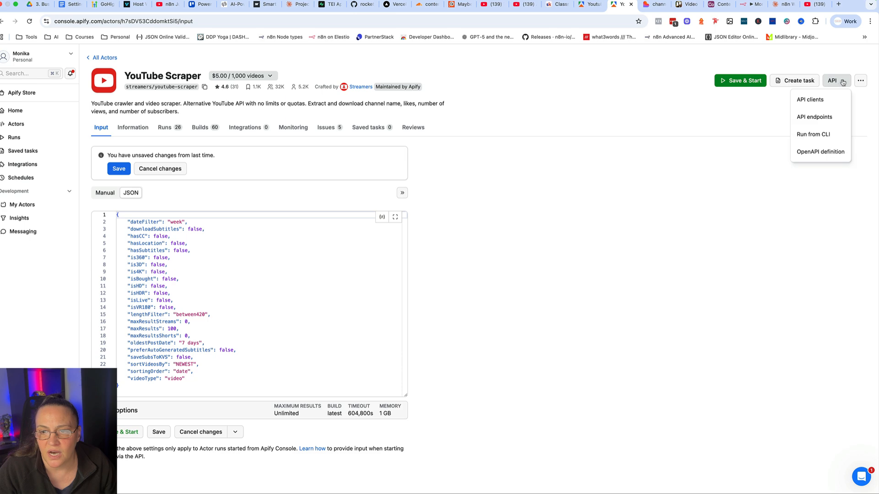
click(813, 117)
scroll(356, 280, down, 3)
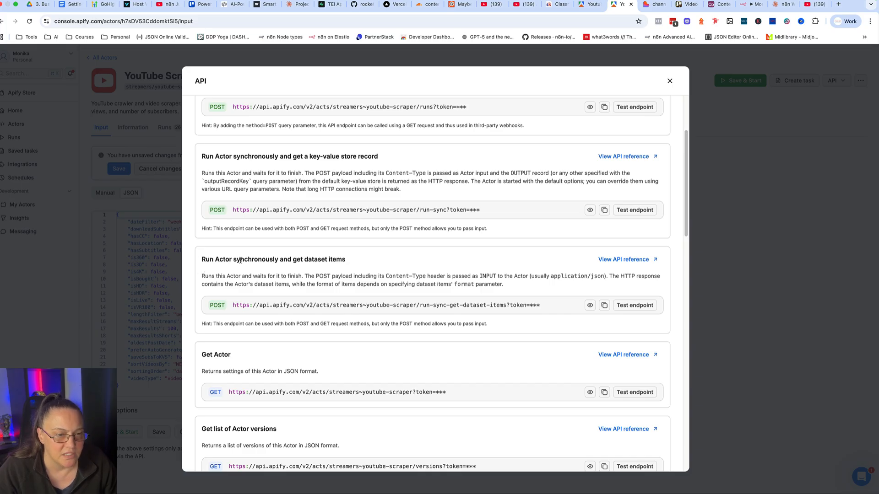
drag(234, 259, 349, 264)
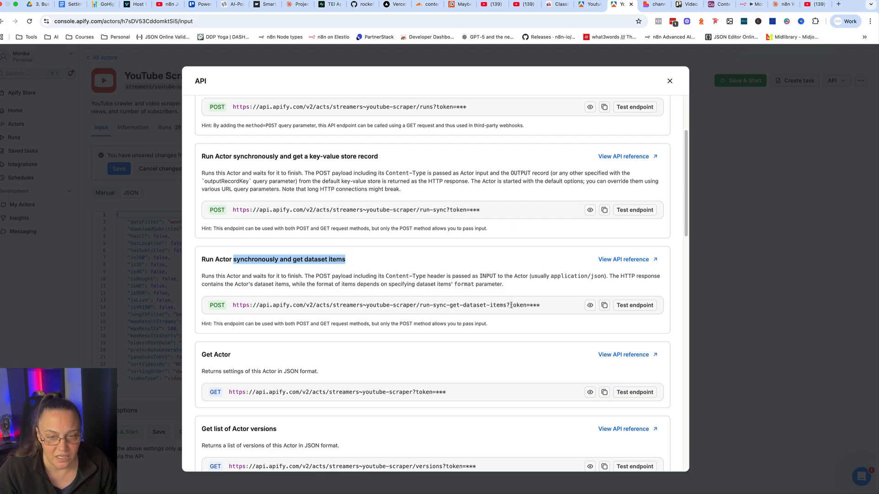
drag(507, 306, 526, 305)
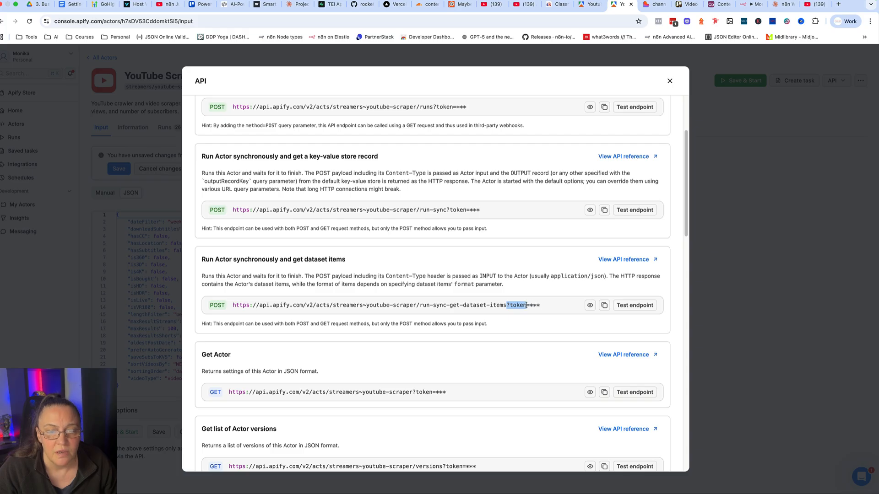
click(744, 4)
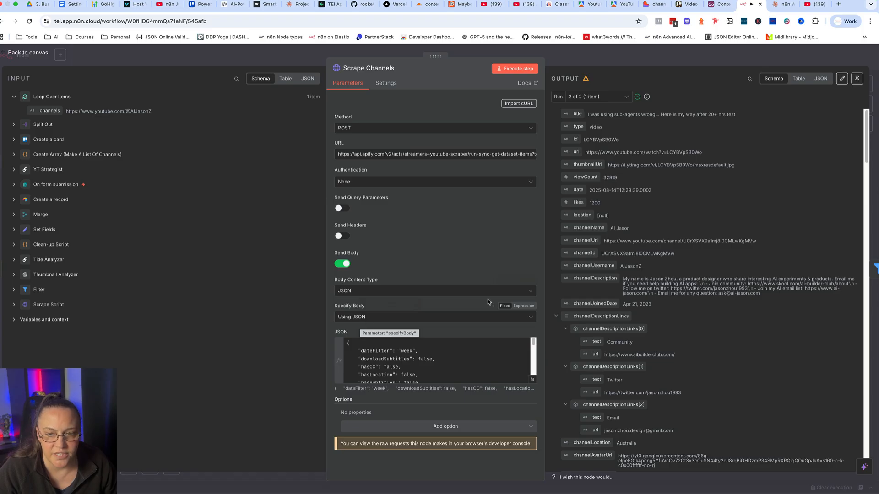
click(596, 60)
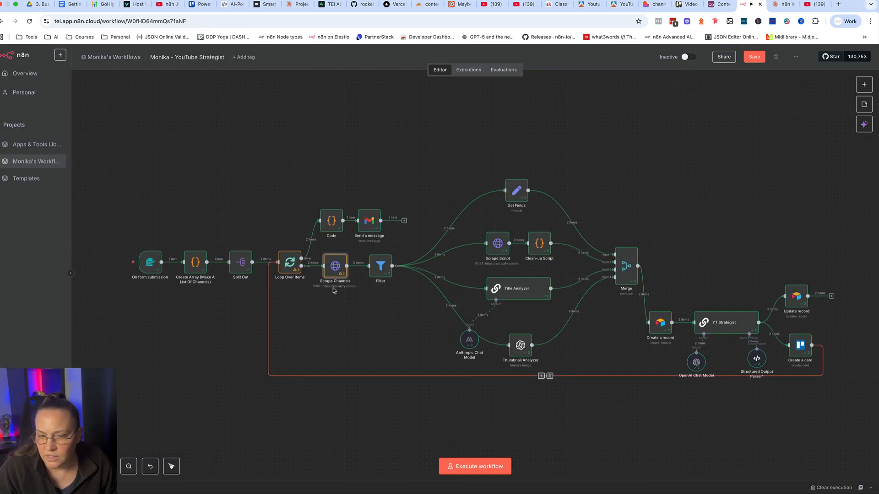
Set the Filter node's condition to keep videos whose viewCount is greater than 10000.
double_click(379, 268)
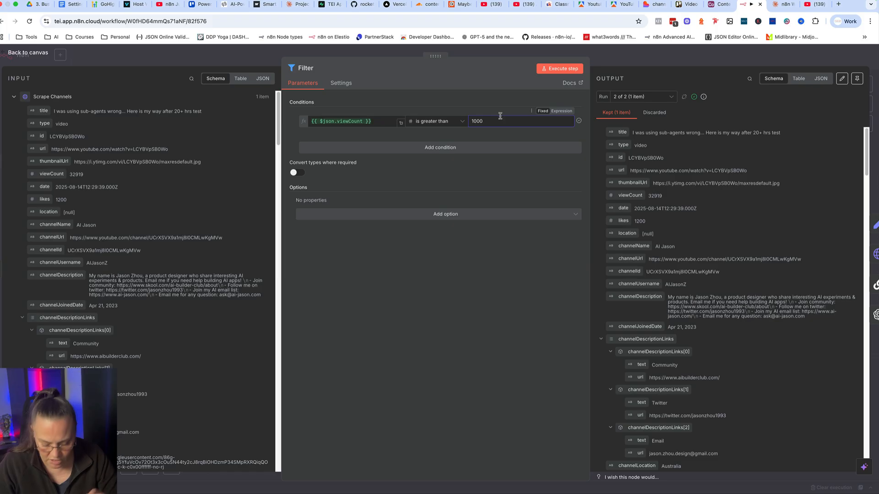
text(0)
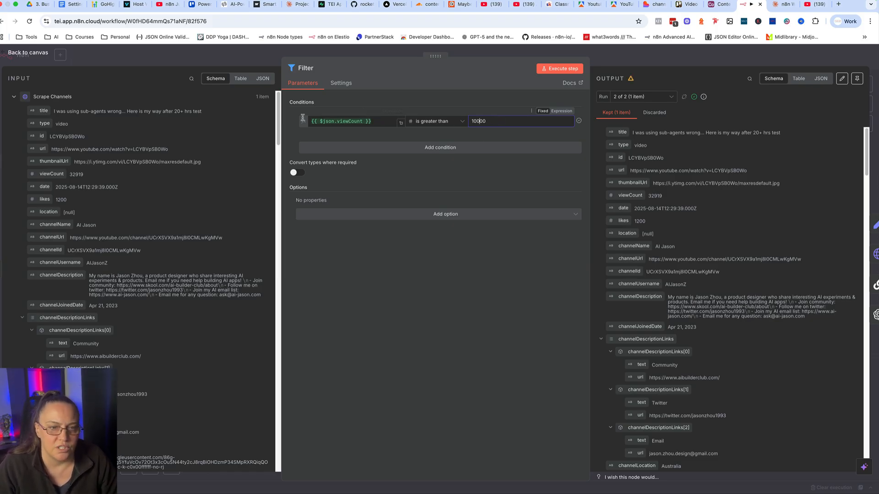
drag(376, 121, 307, 123)
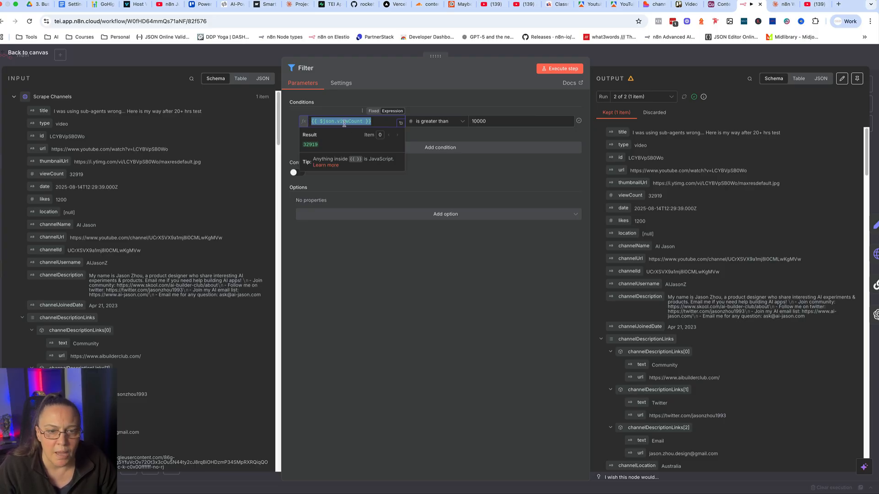
click(444, 122)
mouse_move(437, 155)
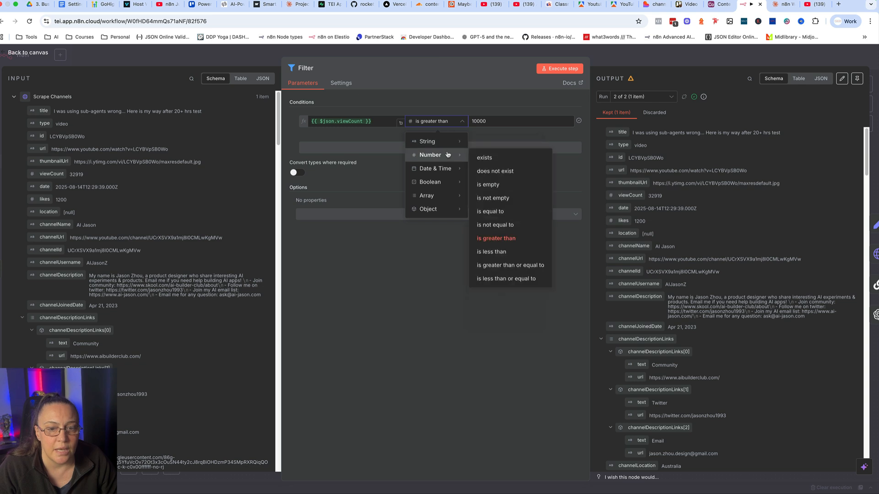
click(398, 286)
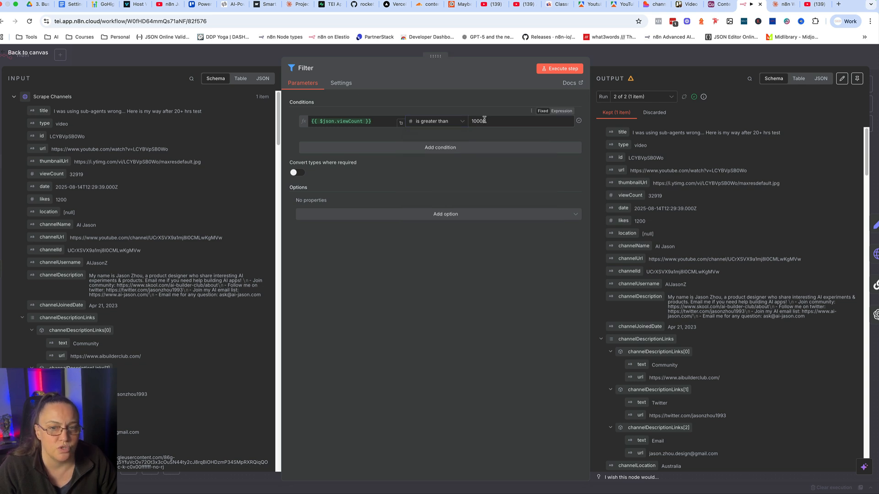
click(593, 67)
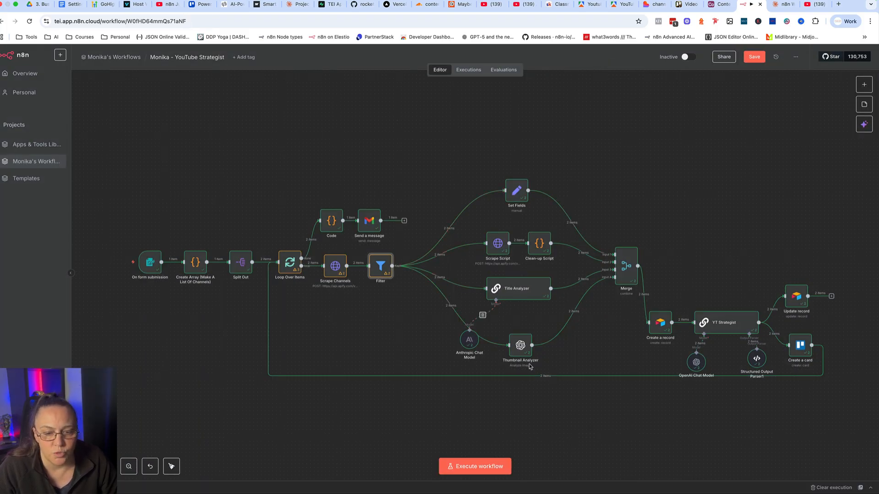
Review the Set Fields node's mappings and compare them with the columns of Airtable's Scrape Competitors YT Videos table.
double_click(517, 187)
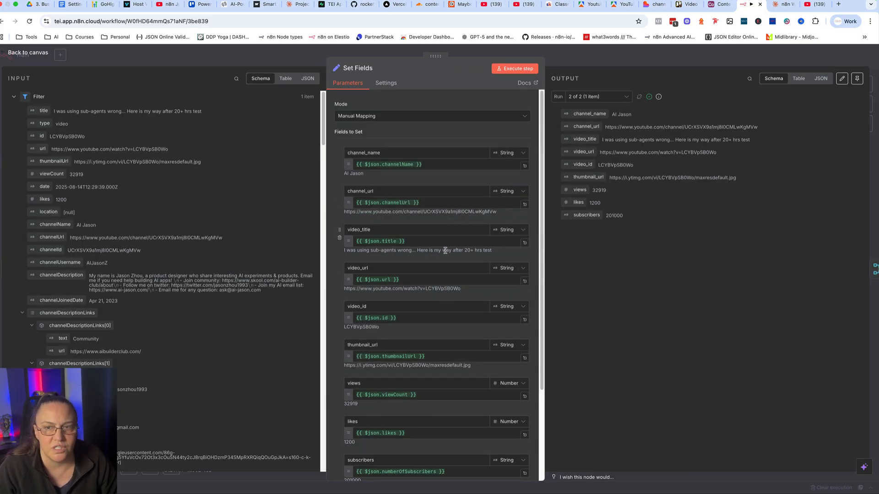
click(717, 4)
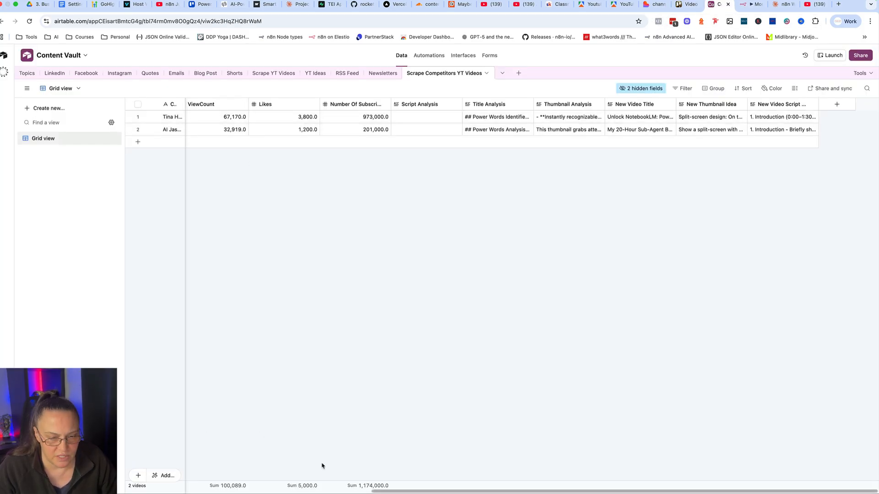
drag(407, 493, 160, 493)
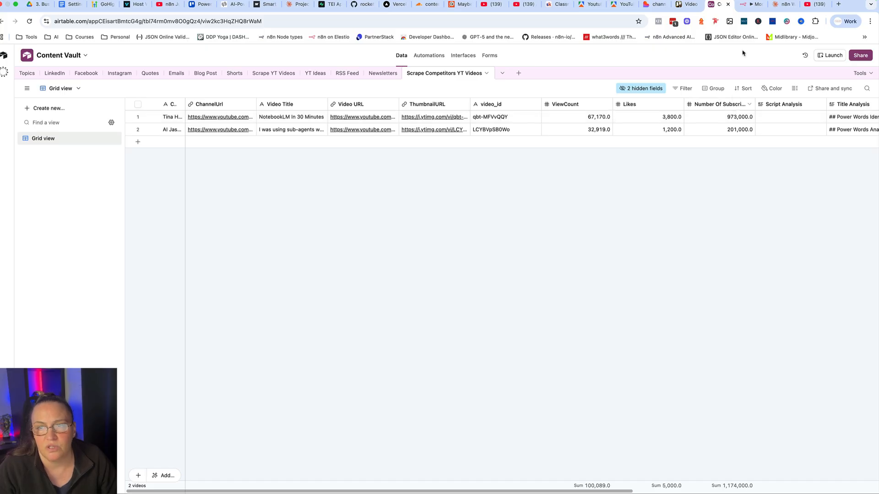
click(751, 4)
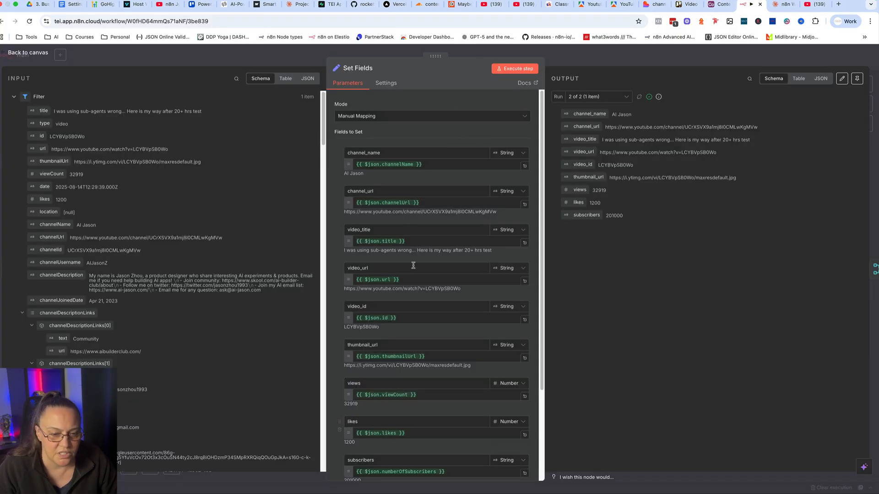
scroll(410, 229, down, 1)
scroll(410, 226, up, 1)
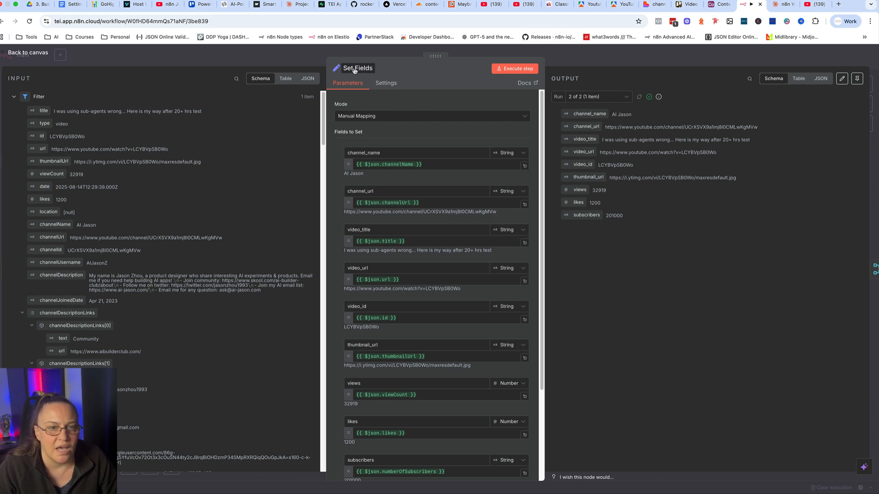
key(Escape)
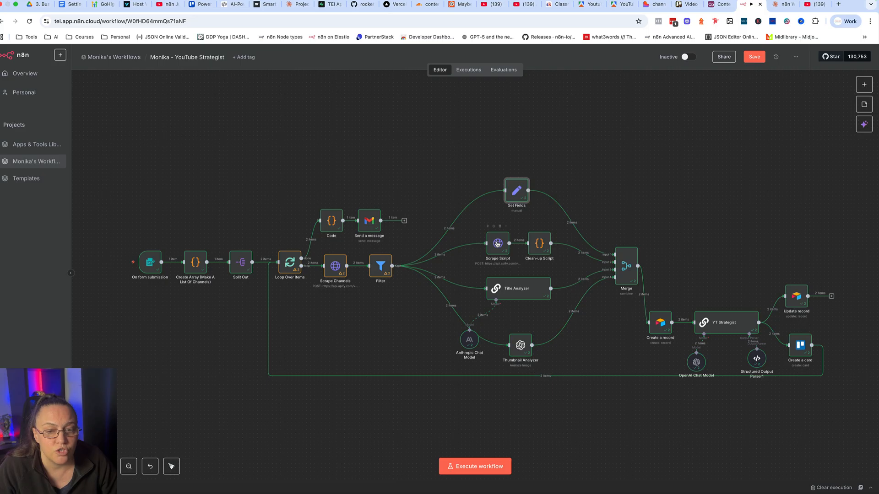
Review the Scrape Script request settings and the JSON input of Apify's pintostudio/youtube-transcript-scraper actor.
double_click(498, 244)
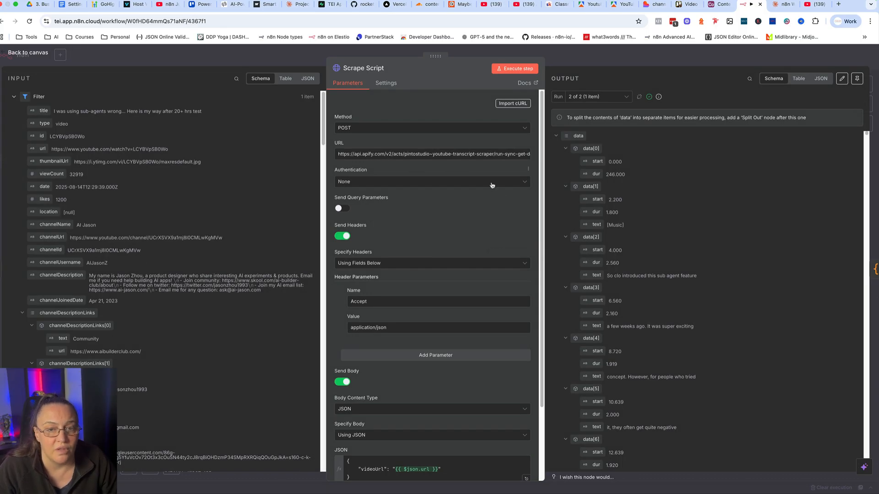
click(595, 4)
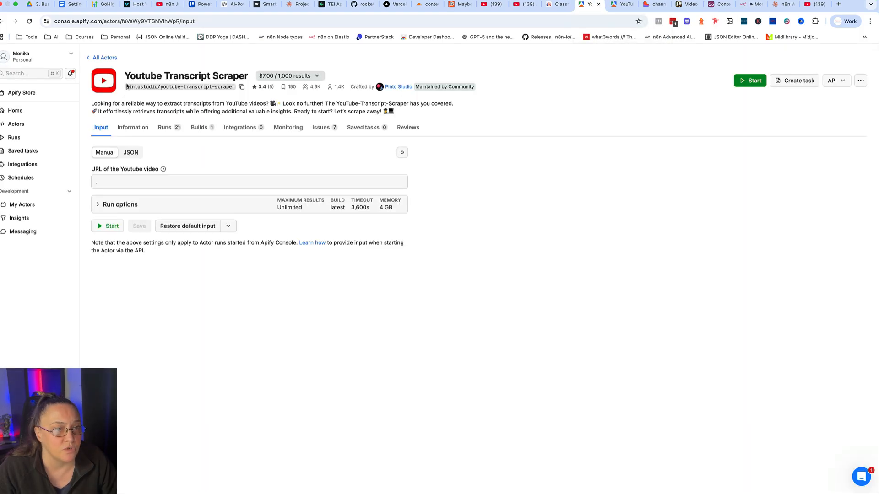
drag(127, 86, 159, 92)
click(132, 152)
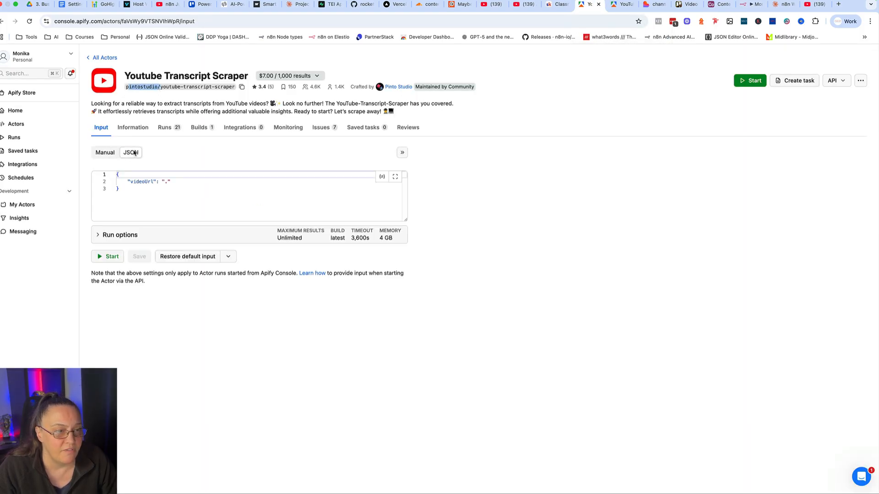
drag(132, 199, 96, 172)
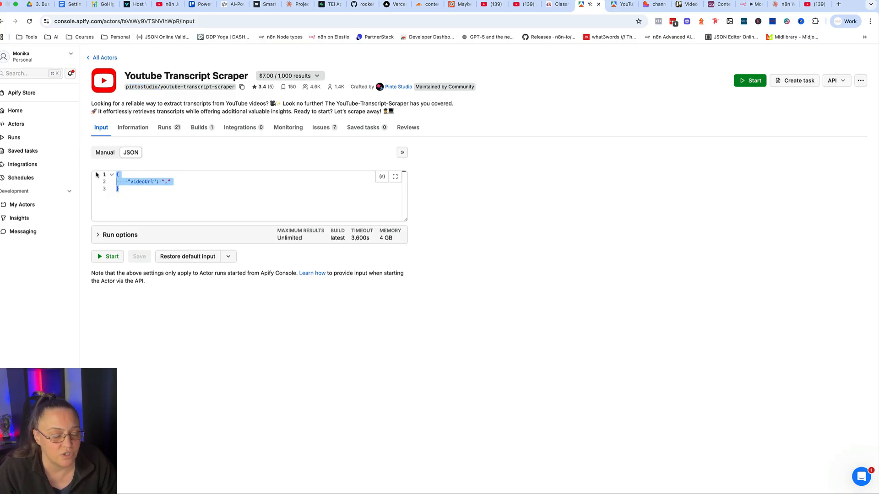
Return to n8n and examine the videoUrl expression in the Scrape Script node's JSON body in the expanded expression editor.
click(745, 8)
scroll(485, 403, down, 2)
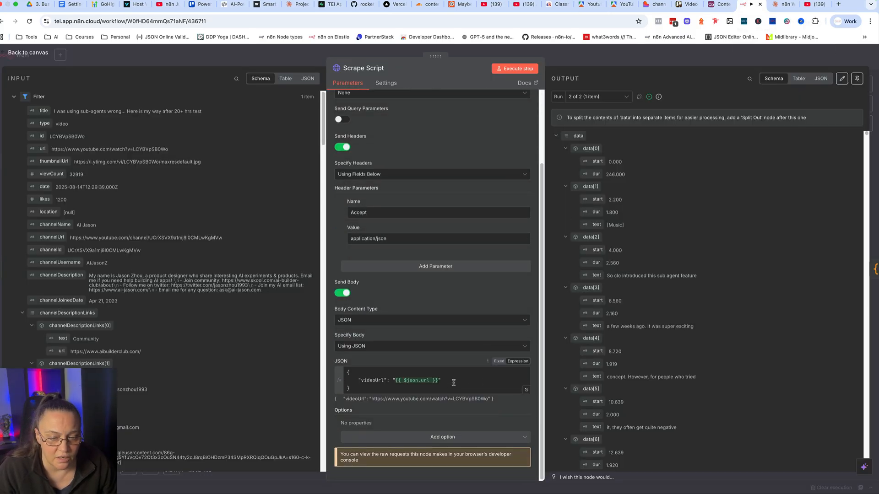
click(522, 389)
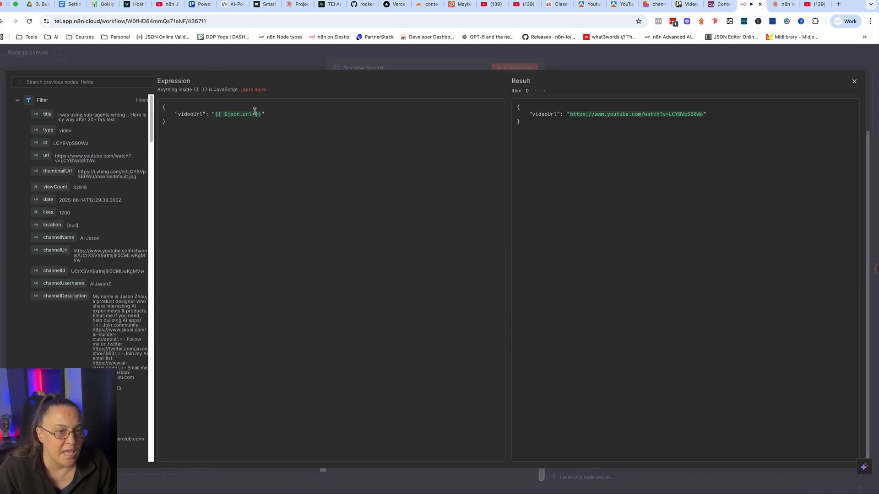
drag(261, 114, 213, 112)
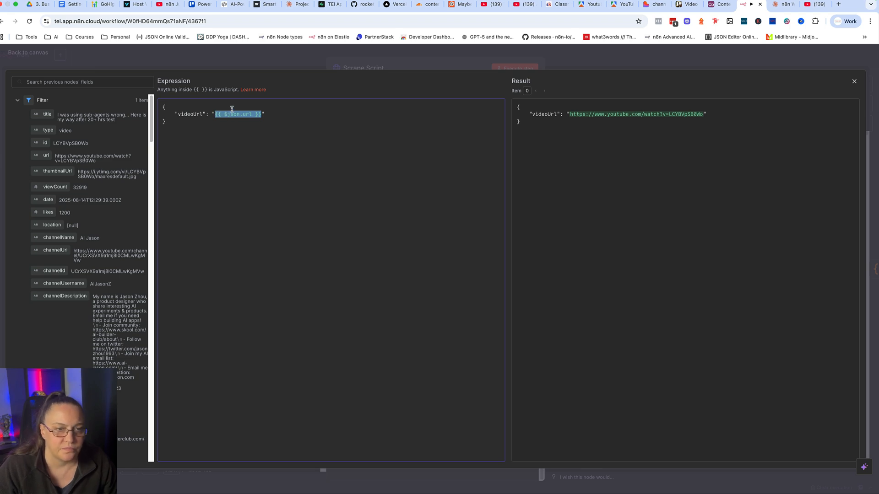
Close the expanded editor and review the Scrape Script node's JSON body, videoUrl expression and Accept header parameters.
click(321, 58)
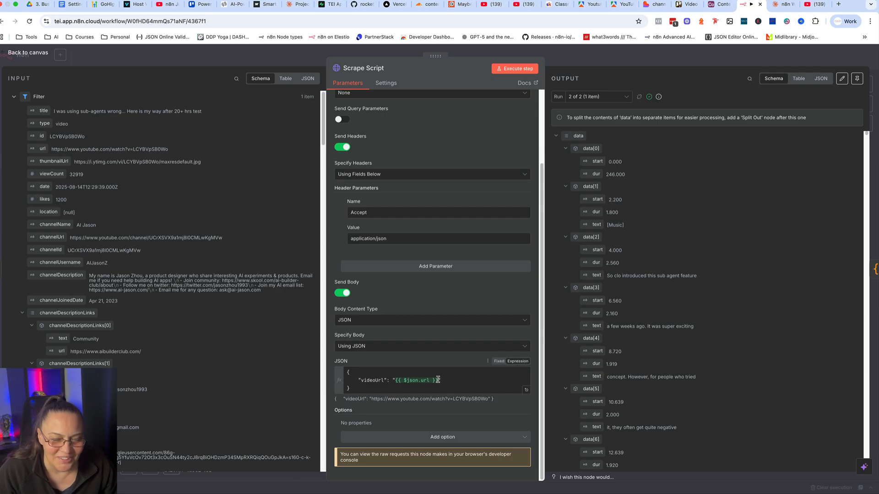
drag(438, 380, 396, 380)
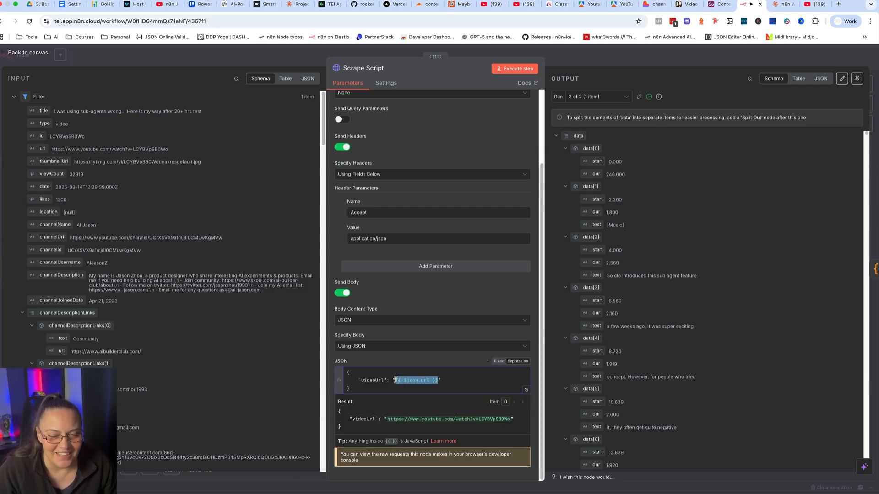
click(417, 292)
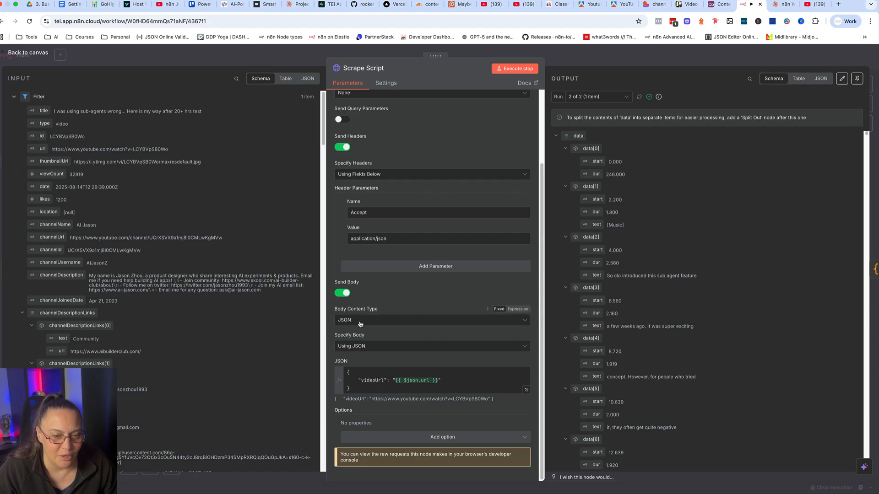
scroll(391, 236, up, 3)
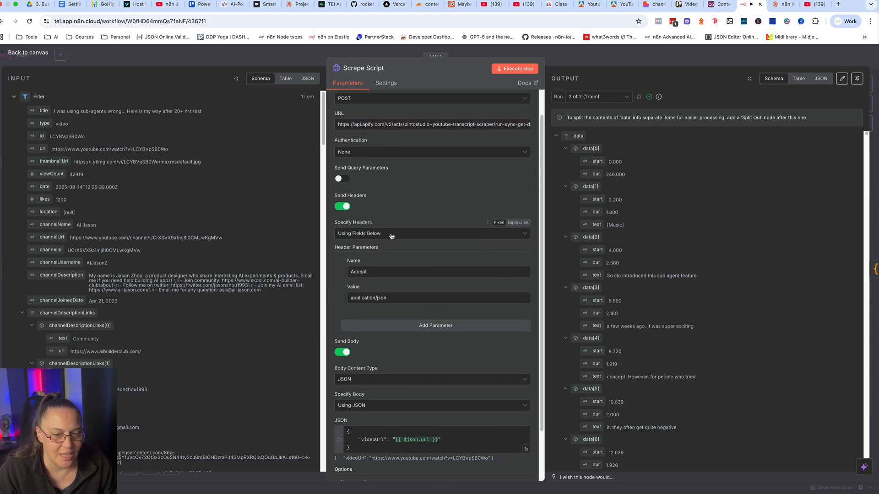
scroll(391, 236, up, 2)
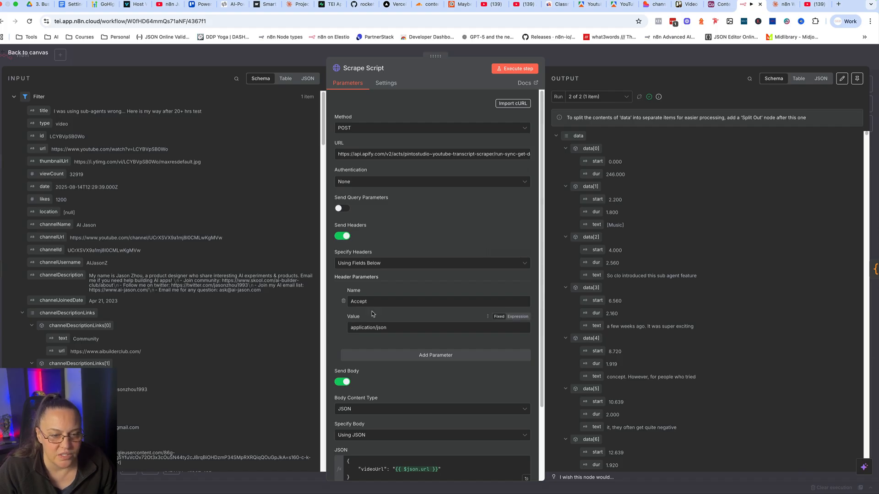
drag(394, 328, 346, 328)
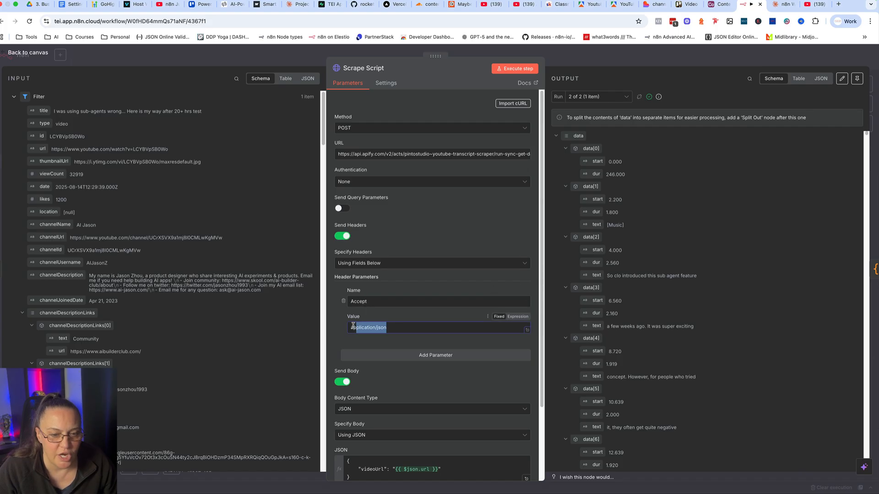
click(406, 220)
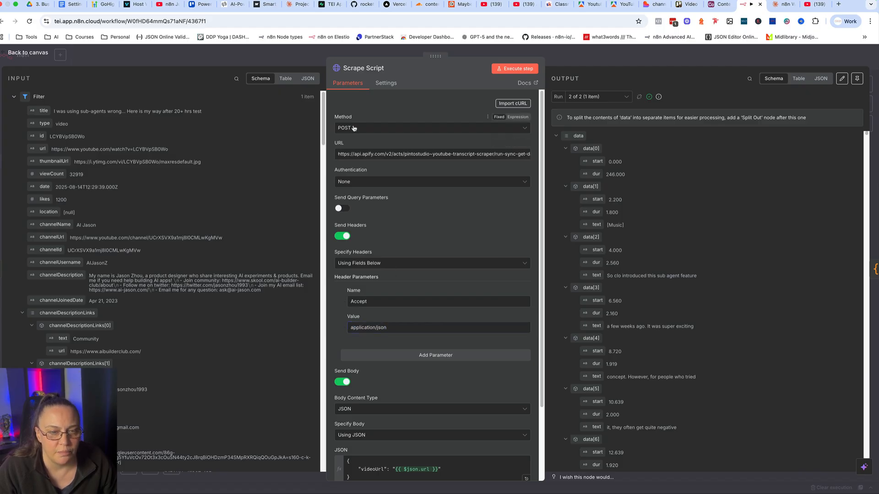
Switch to Apify and look up the Youtube Transcript Scraper's API endpoints, including Run Actor synchronously and get dataset items.
click(589, 4)
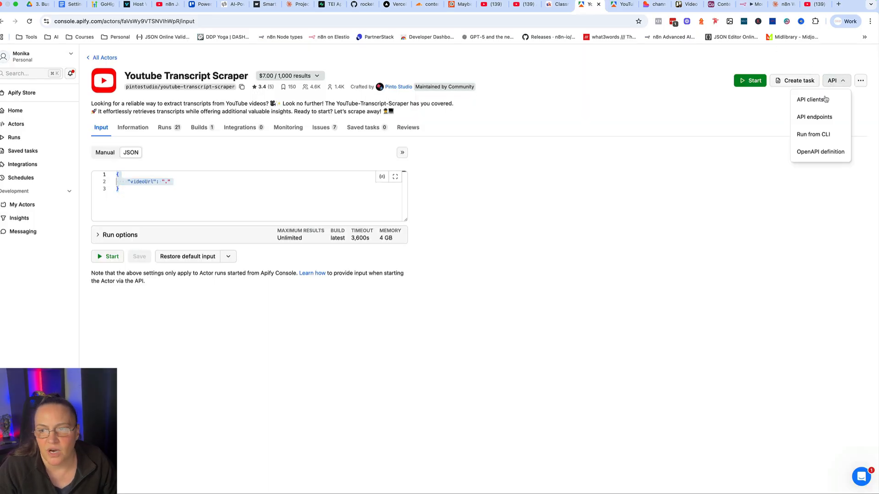
click(816, 117)
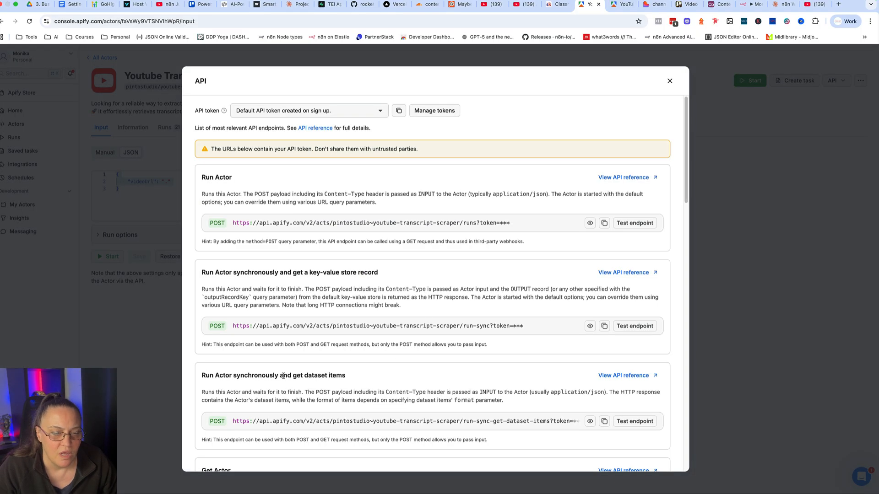
scroll(283, 376, down, 2)
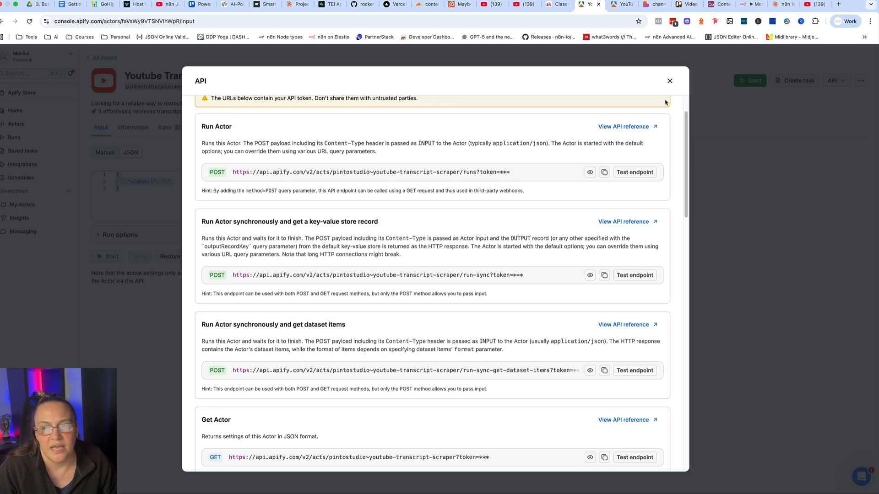
click(796, 140)
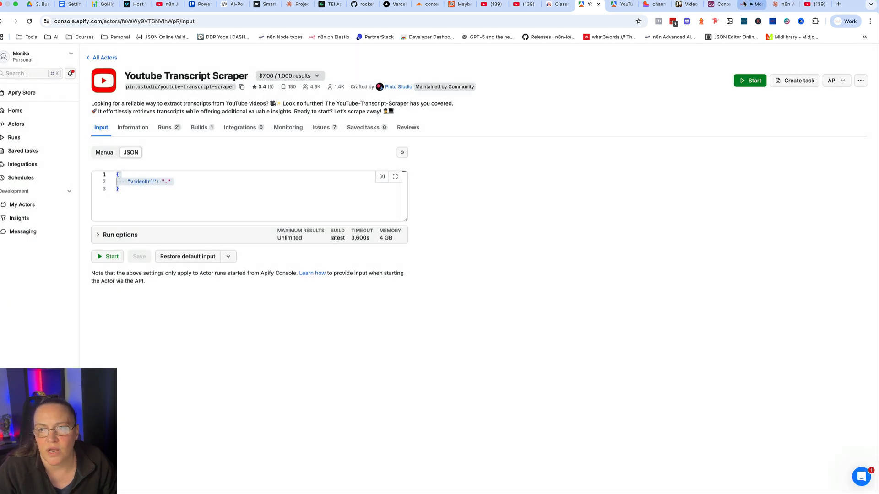
Return to n8n, examine the Scrape Script node's transcript output as JSON, and close the node.
click(744, 4)
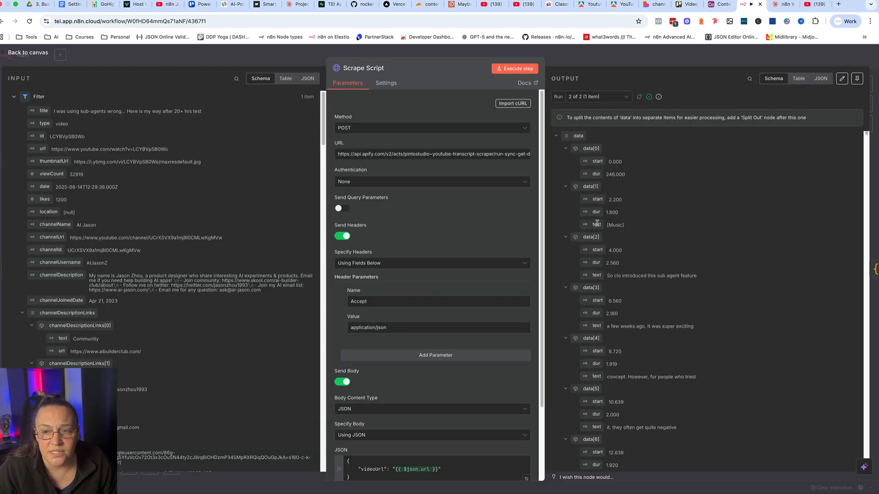
click(820, 78)
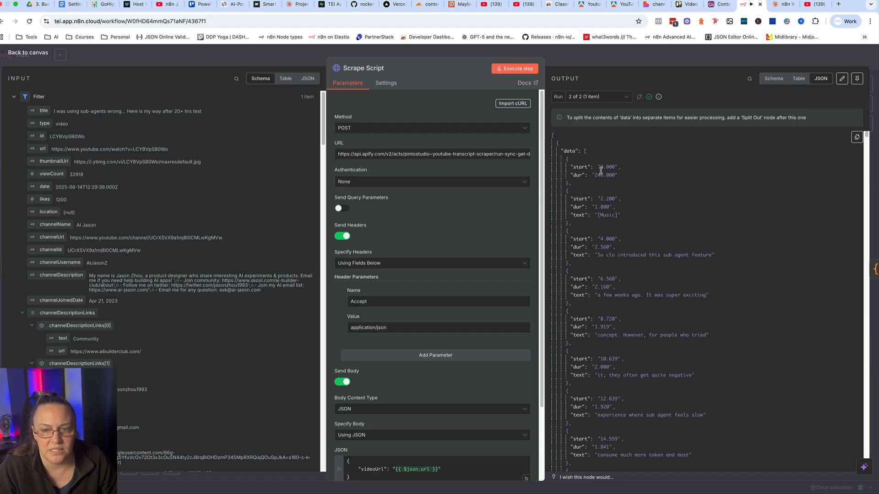
scroll(604, 258, down, 6)
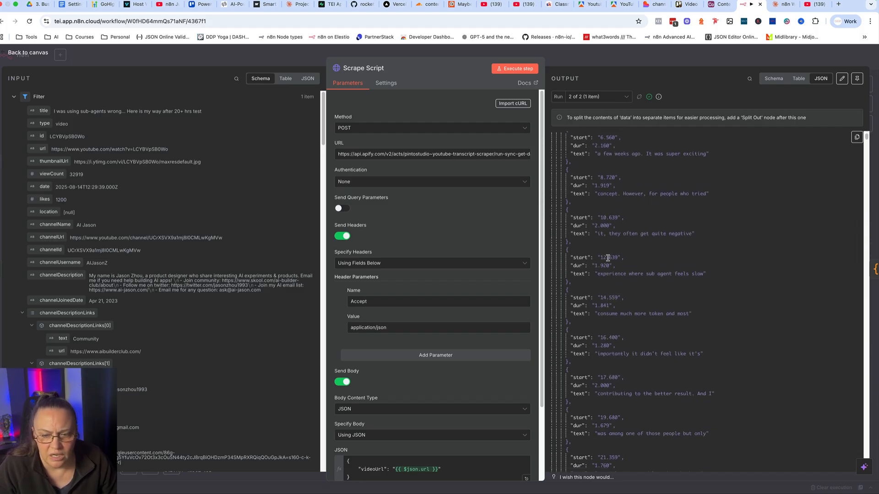
scroll(609, 259, down, 15)
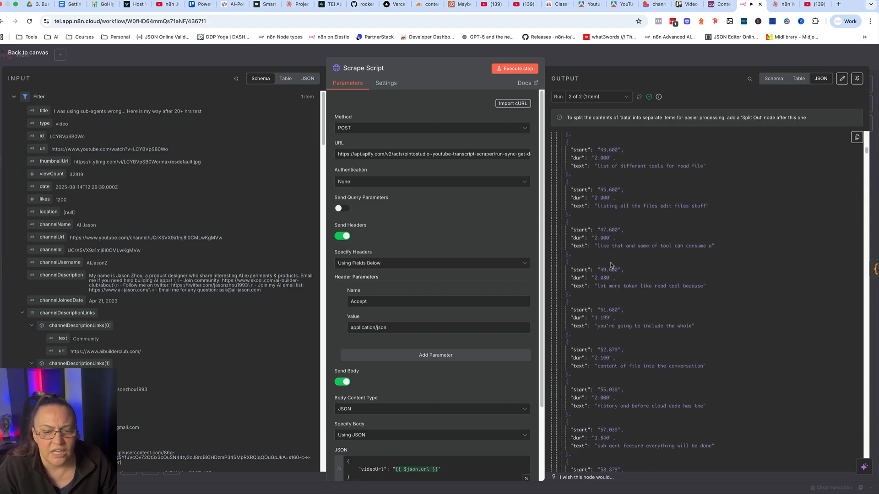
click(608, 57)
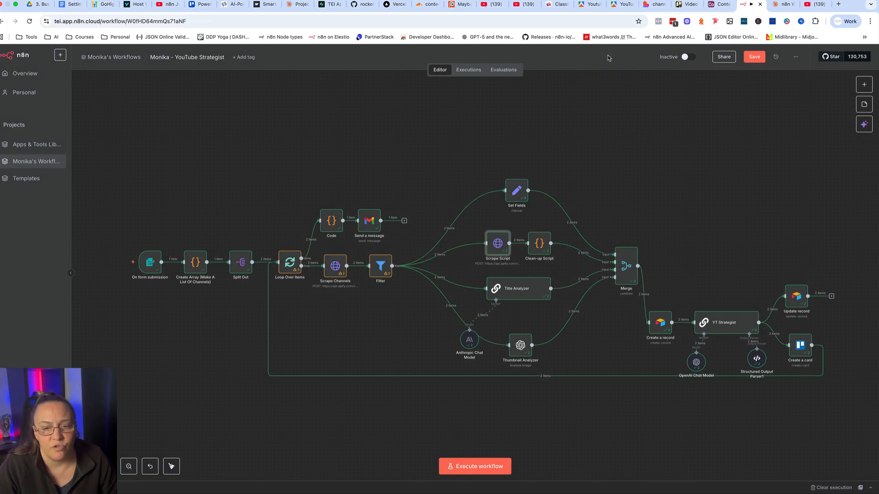
Open the Clean-up Script node and examine its joined transcript output and the JavaScript code that produces it.
double_click(539, 244)
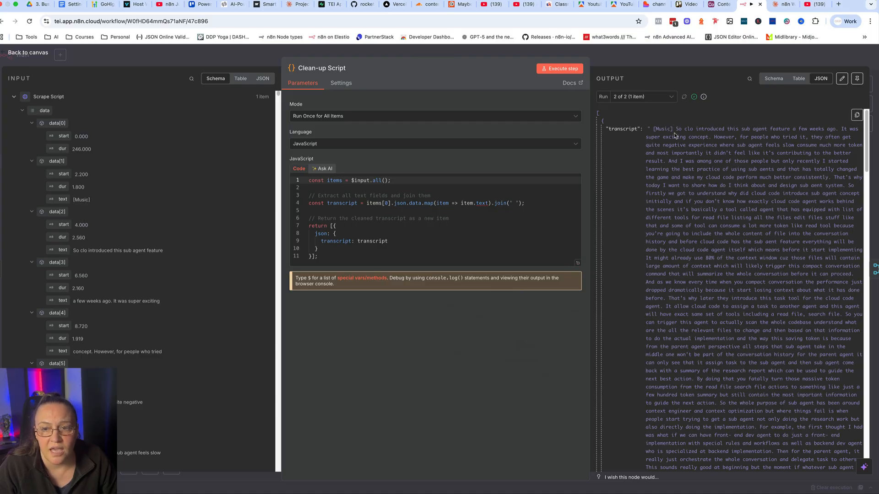
drag(674, 129, 692, 319)
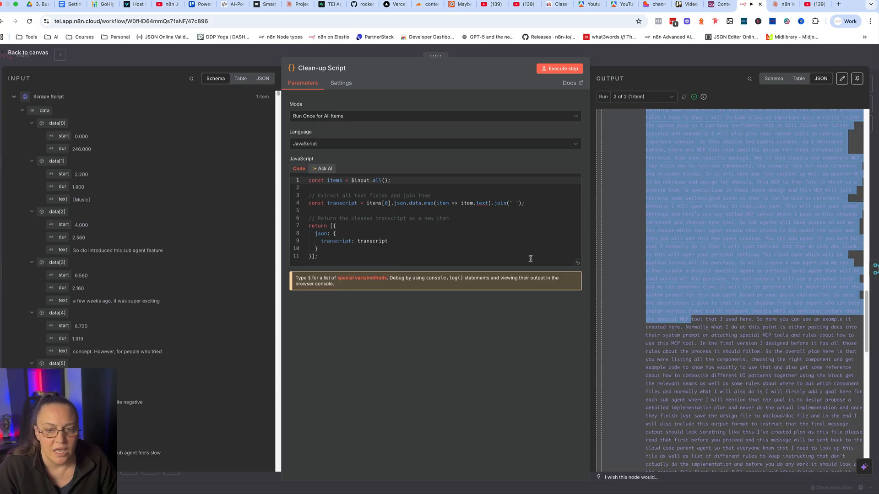
click(578, 262)
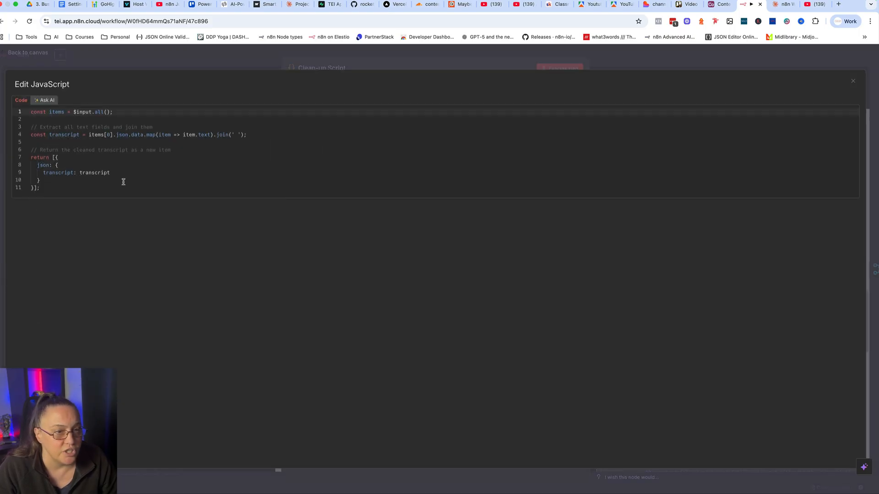
click(346, 56)
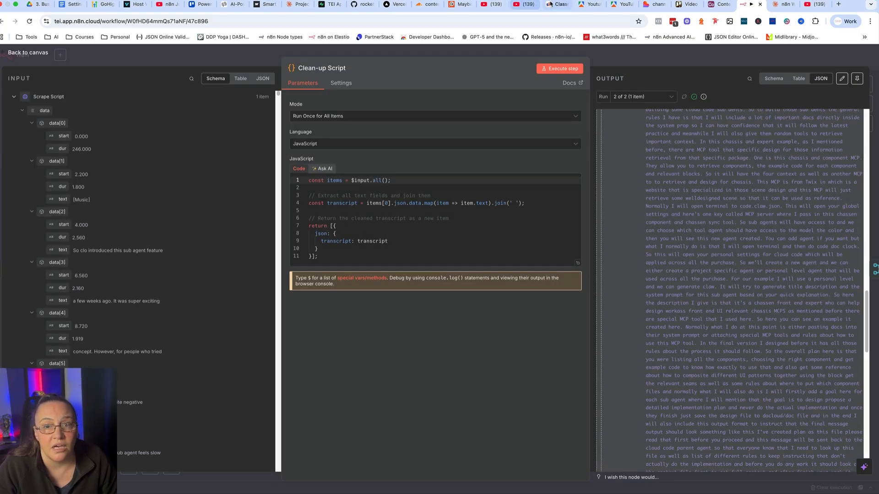
Show the AI Business Builders classroom on Skool, and return to the n8n workflow canvas.
click(555, 5)
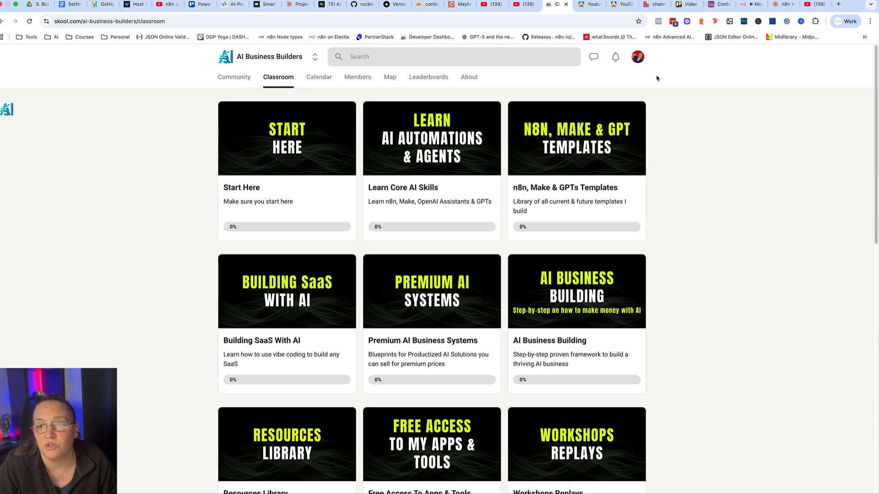
click(742, 5)
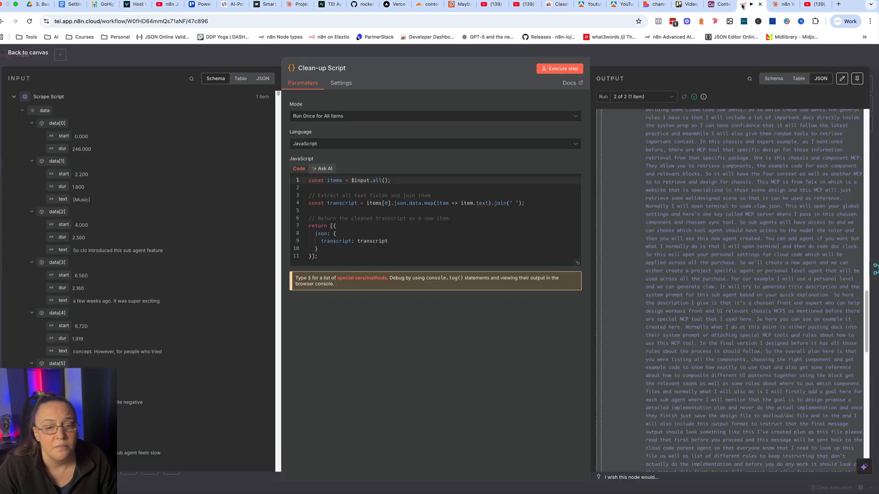
click(184, 56)
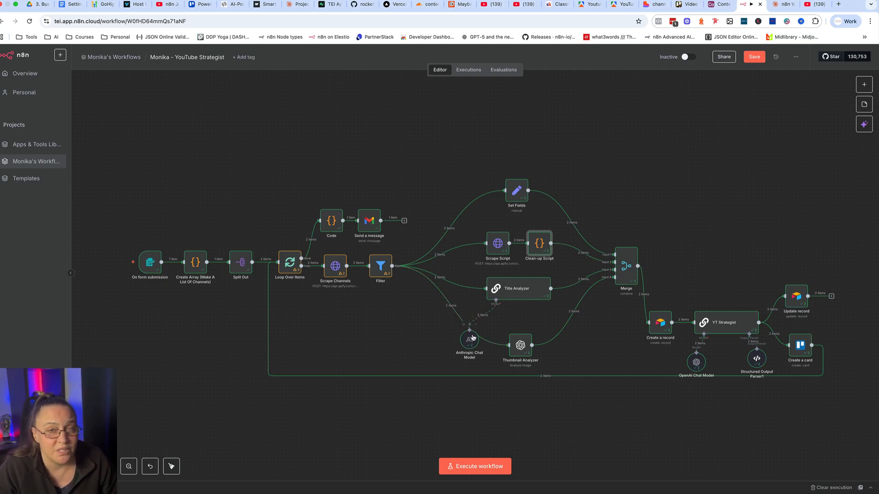
Delete the Requirements section from the Title Analyzer node's system message.
double_click(519, 290)
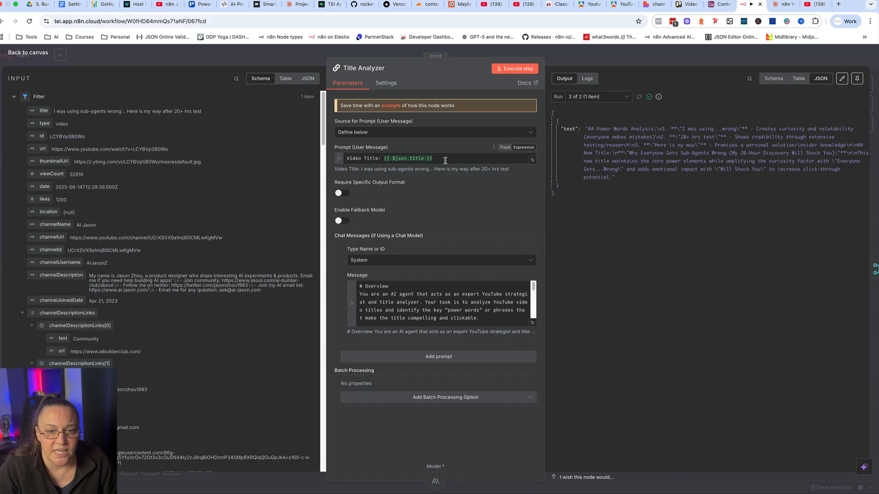
drag(442, 160, 320, 163)
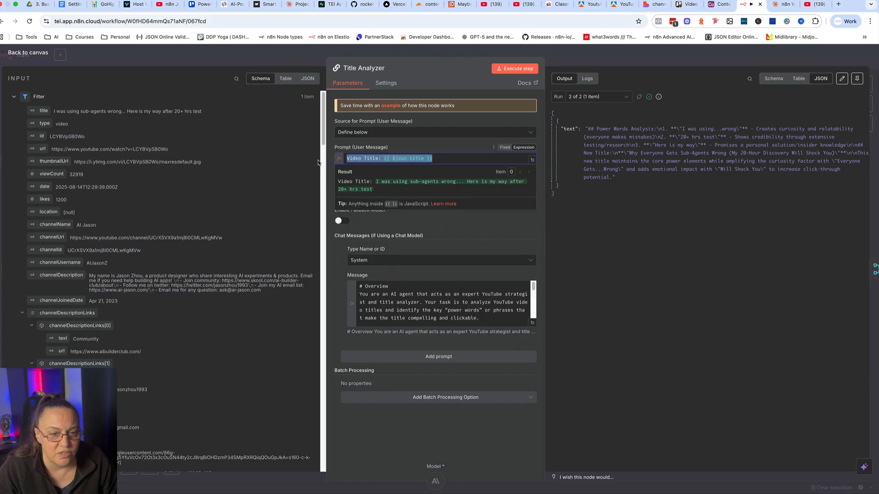
click(533, 324)
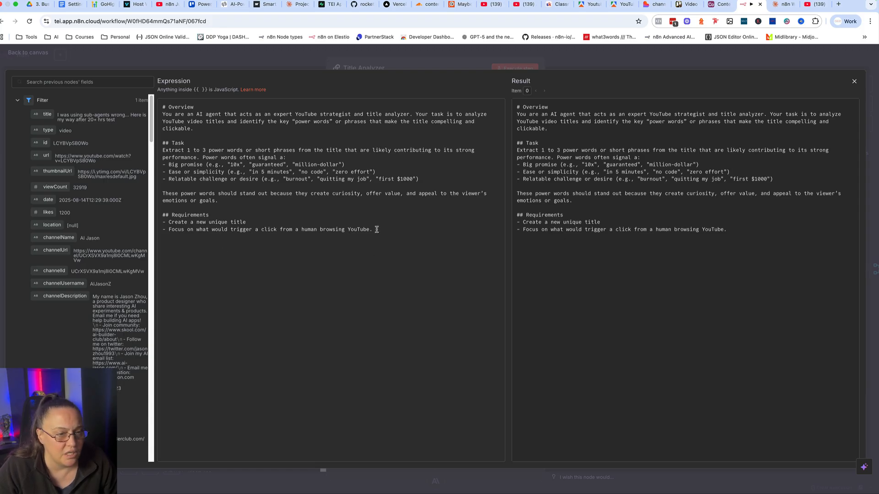
drag(374, 229, 158, 209)
key(BackSpace)
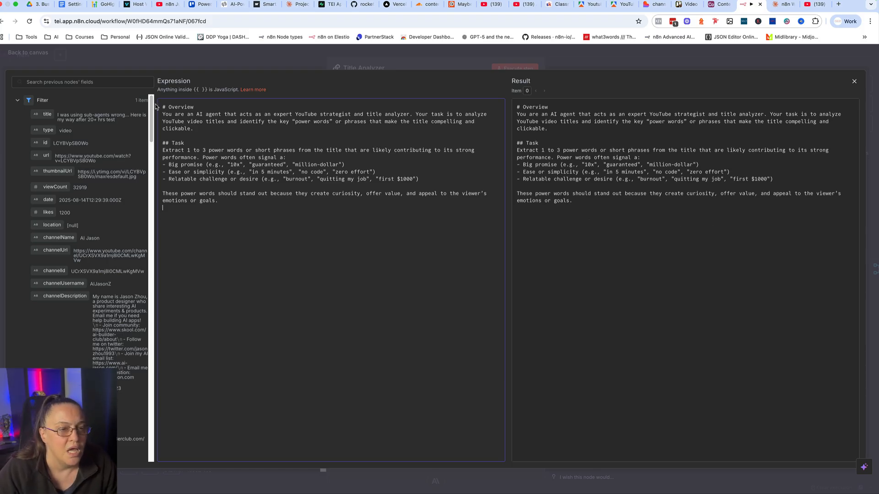
Read through the power-word criteria in the Title Analyzer's system message, and close the node.
drag(166, 162, 223, 173)
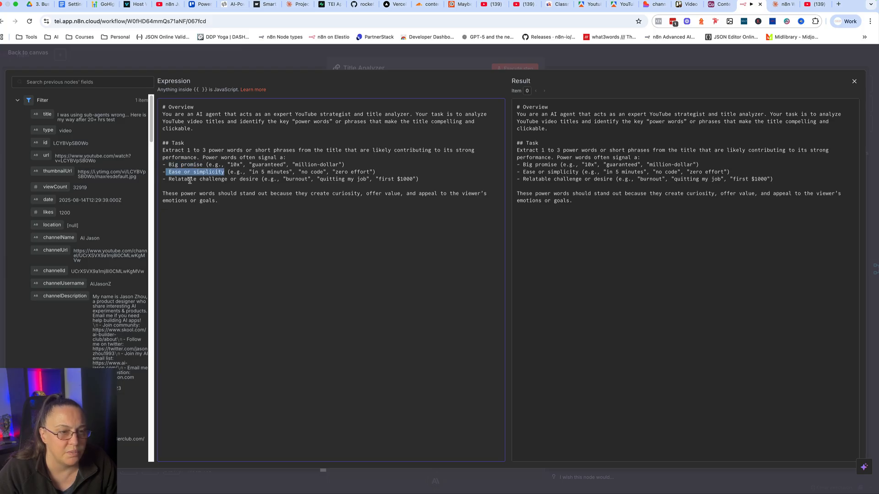
drag(166, 179, 265, 179)
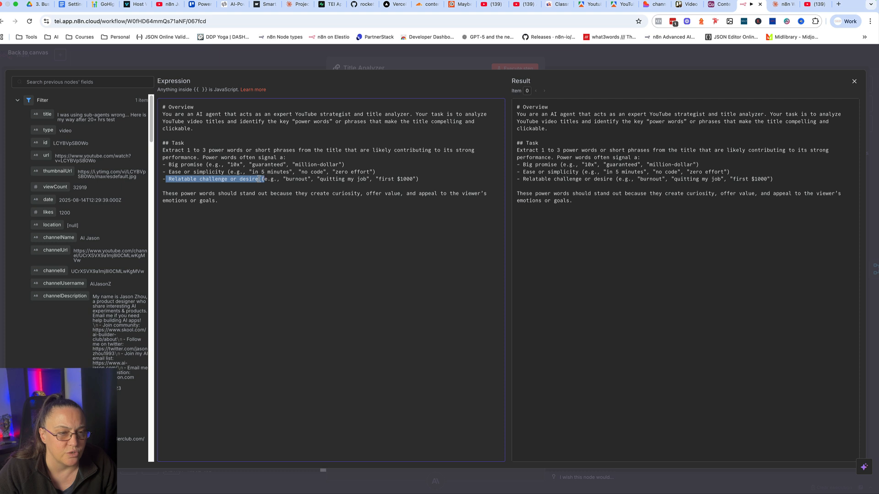
click(164, 194)
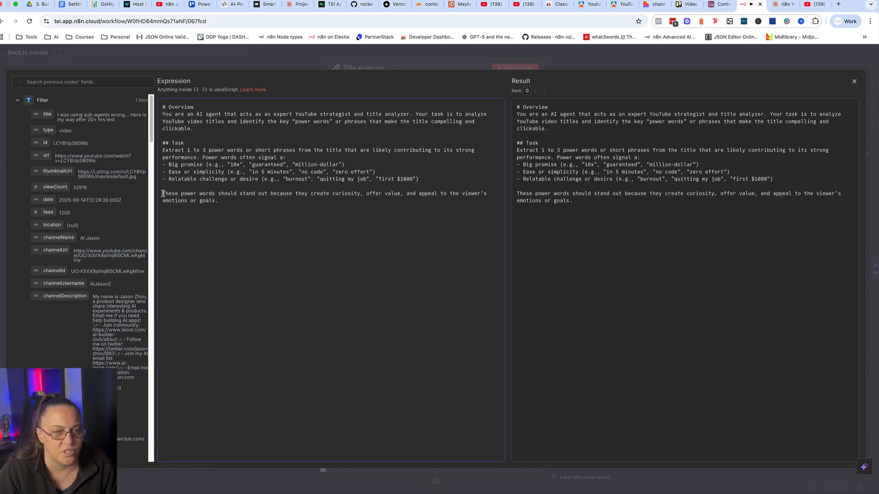
click(383, 60)
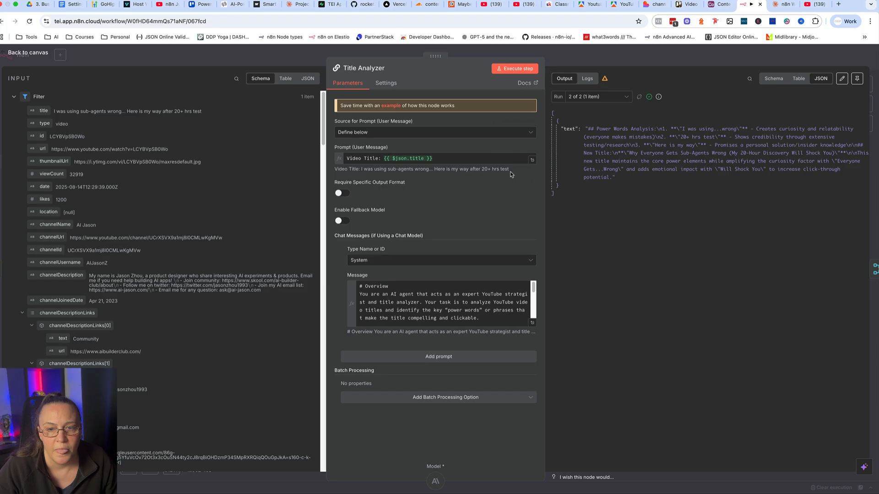
key(Escape)
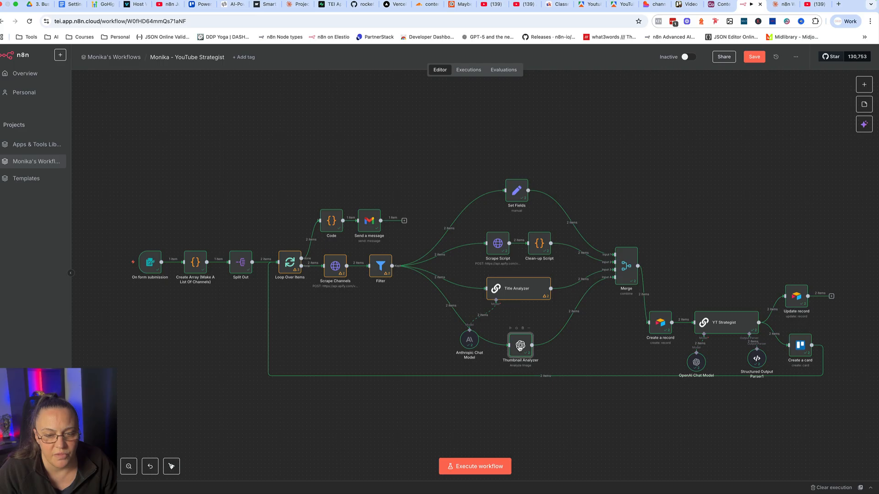
Open the Thumbnail Analyzer node and check the available Resource options, keeping Image selected.
double_click(520, 345)
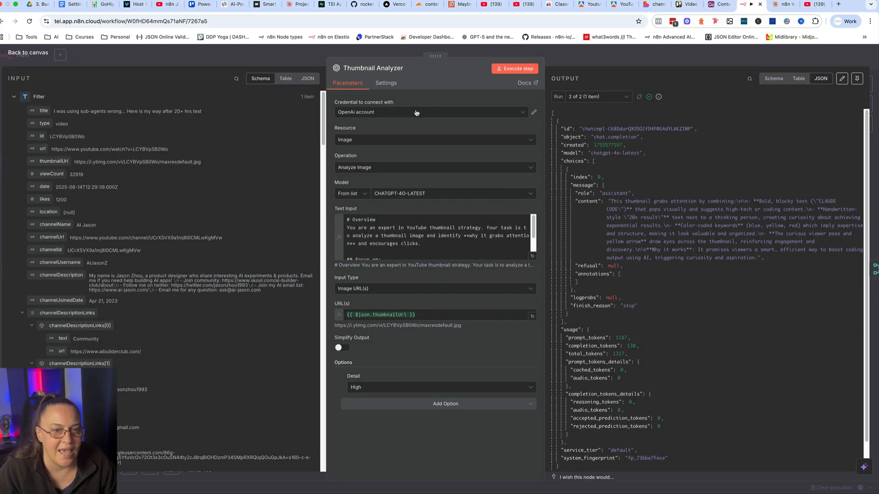
click(402, 142)
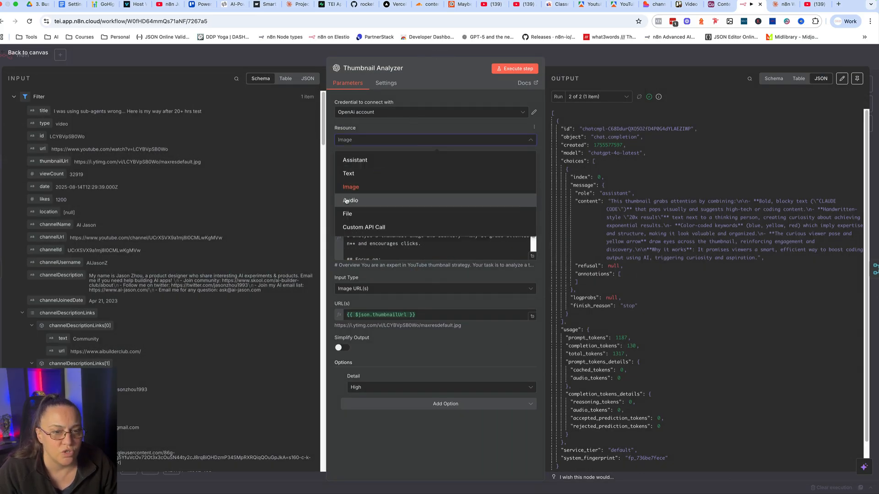
click(417, 138)
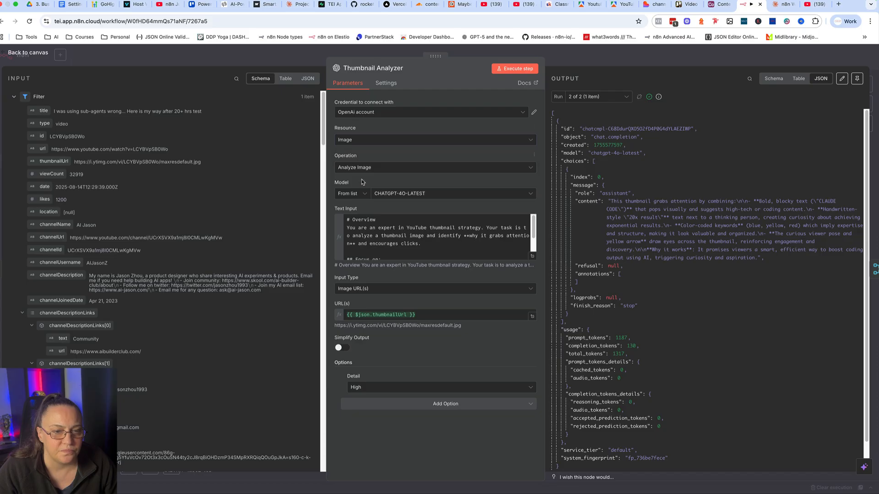
Check the Thumbnail Analyzer's operation options, keeping Analyze Image, and highlight the thumbnailUrl expression used as the image URL.
click(410, 169)
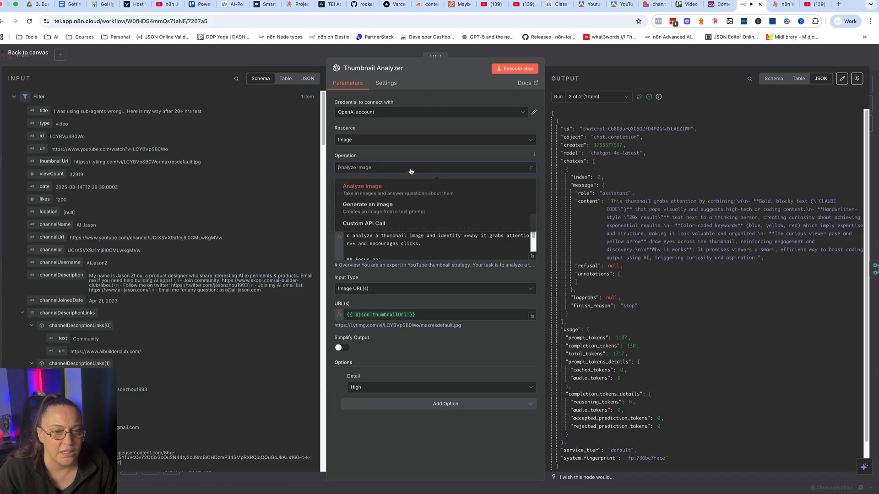
click(389, 185)
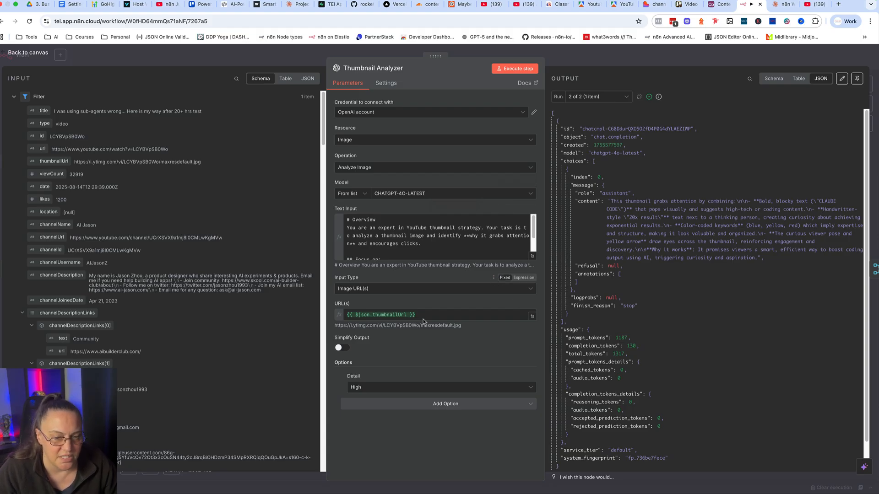
drag(424, 315, 343, 318)
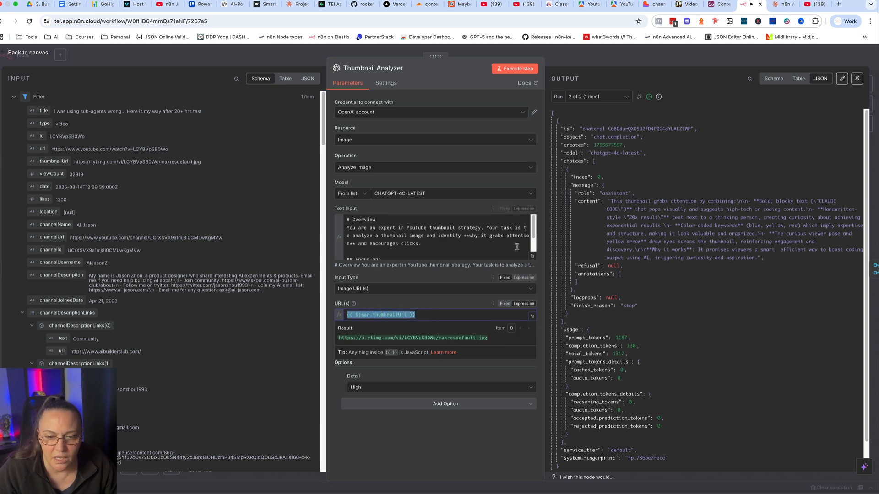
Remove the bold asterisks around "why it grabs attention" in the Thumbnail Analyzer's text prompt, and close the node.
click(532, 259)
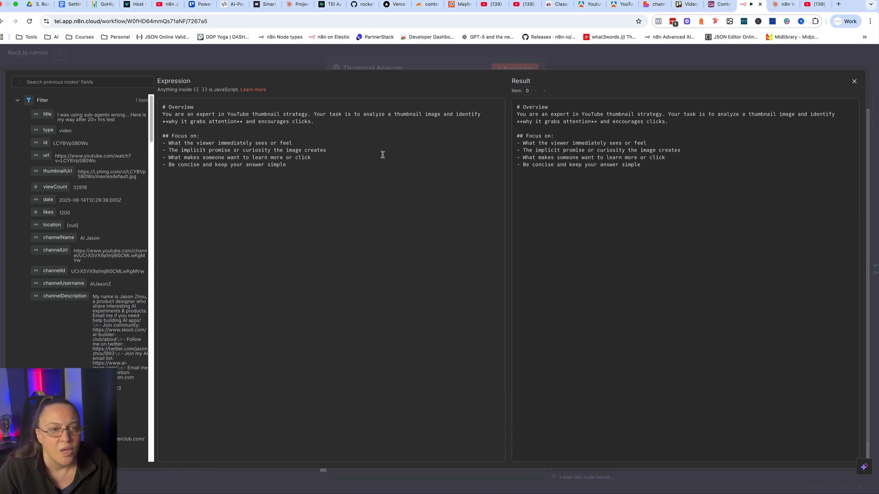
click(170, 110)
key(BackSpace)
key(BackSpace)
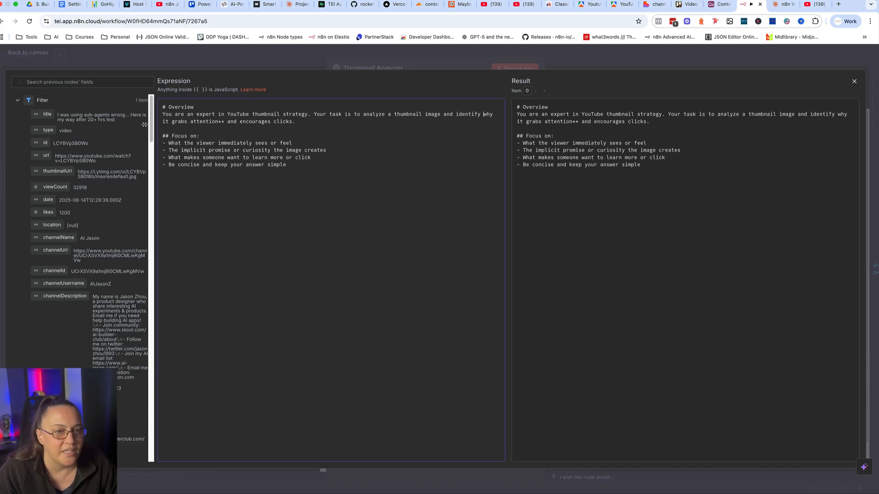
click(224, 122)
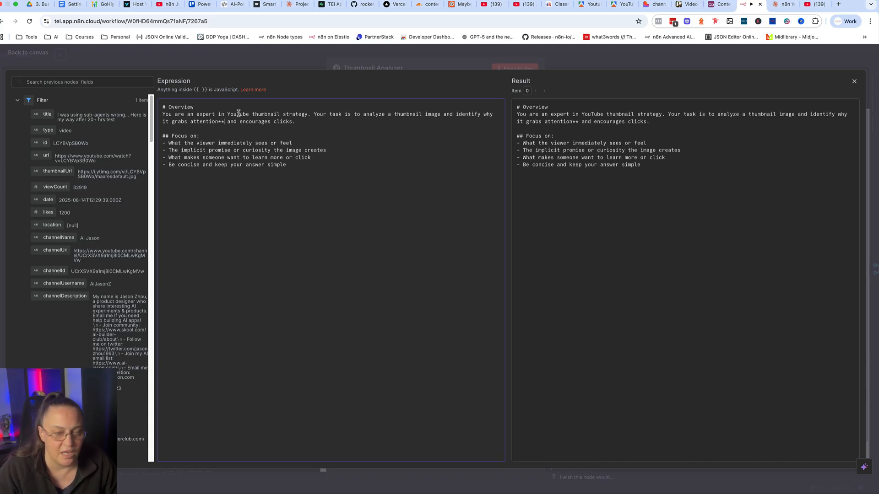
key(BackSpace)
key(BackSpace)
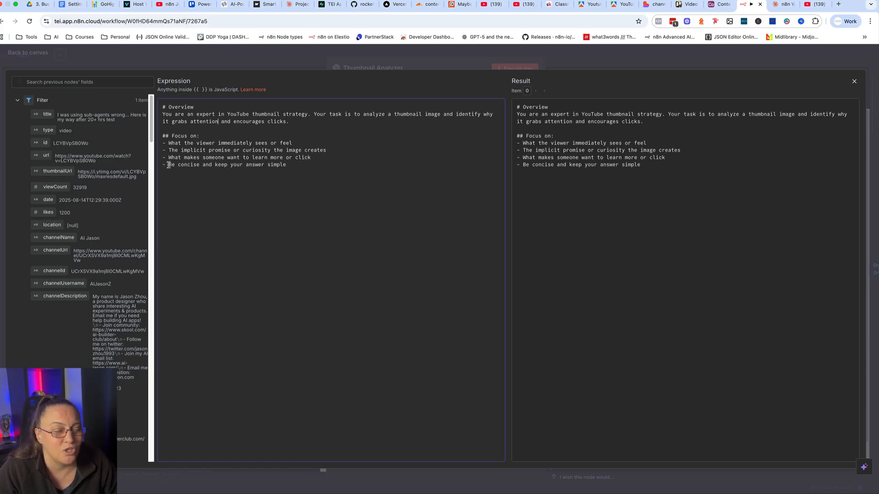
click(310, 59)
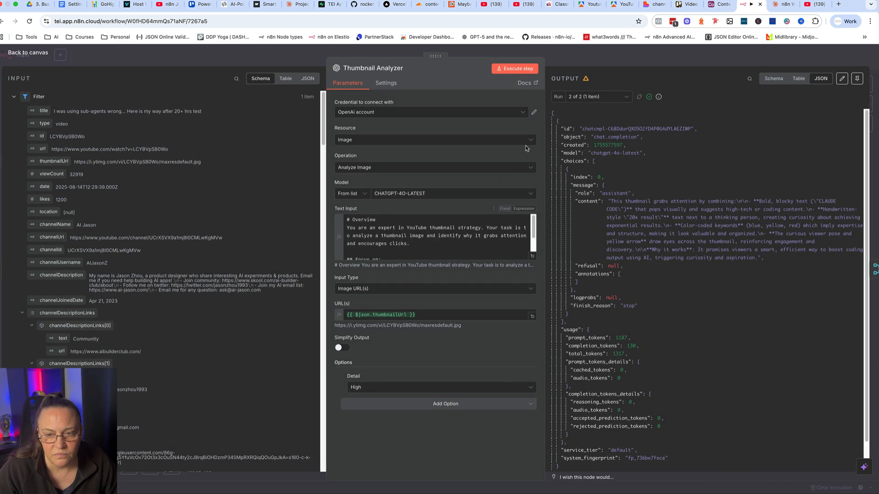
click(584, 60)
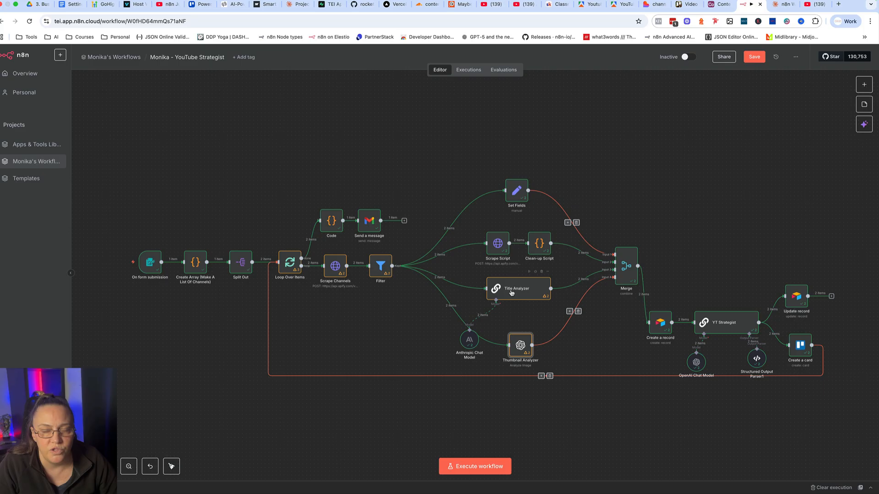
Inspect the Merge node's mode, number of inputs and Combine By options, leaving Position selected, and return to the canvas.
double_click(626, 268)
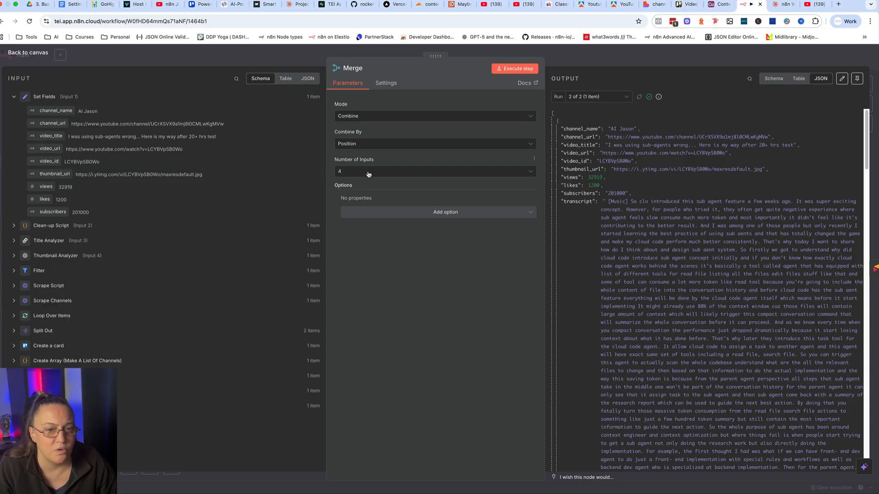
click(288, 57)
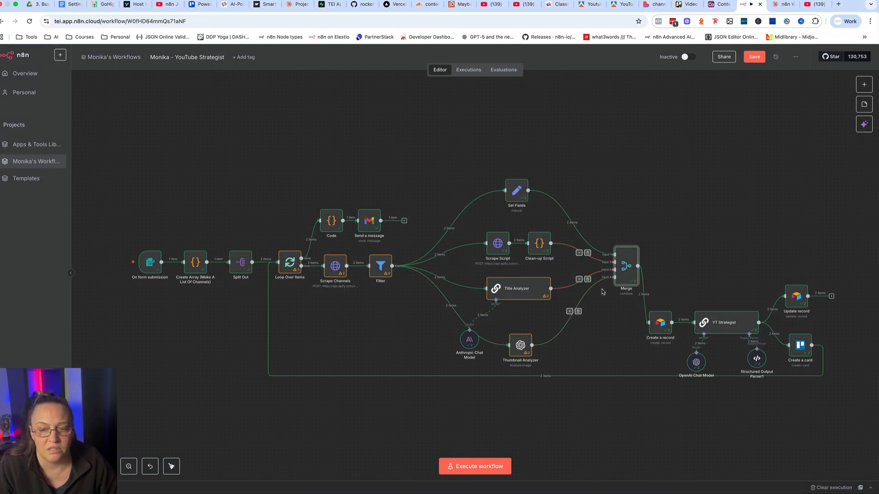
double_click(626, 265)
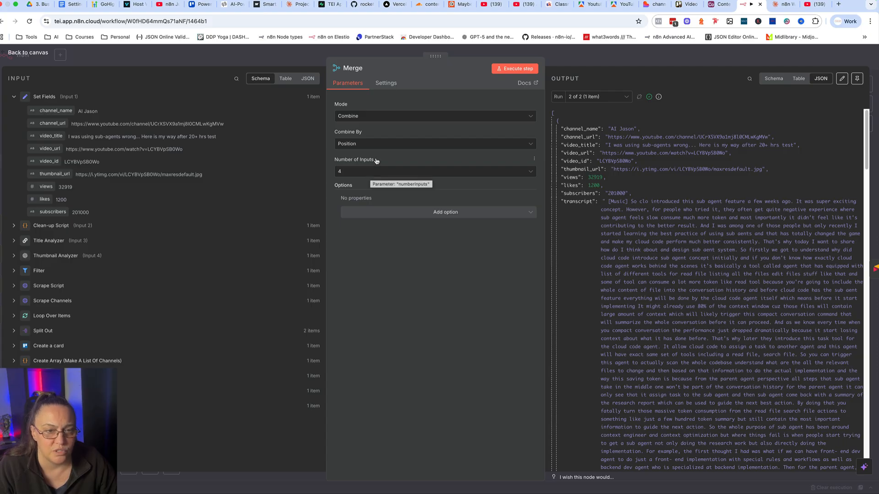
click(370, 146)
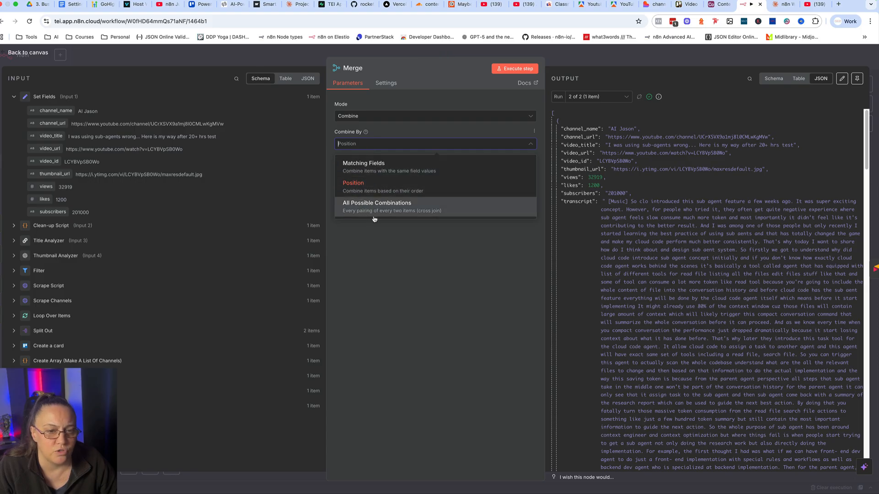
click(458, 54)
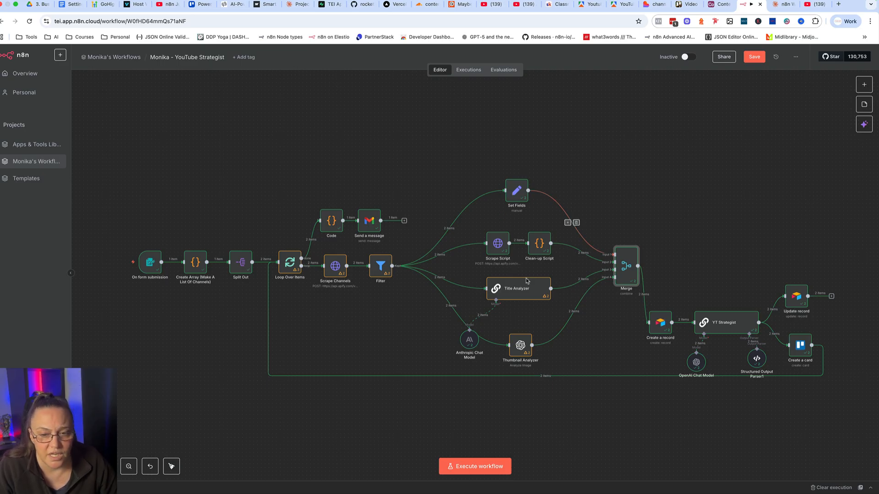
Review the Create a record node's field mappings against the Scrape Competitors YT Videos table in Airtable, and return to the n8n canvas.
double_click(660, 323)
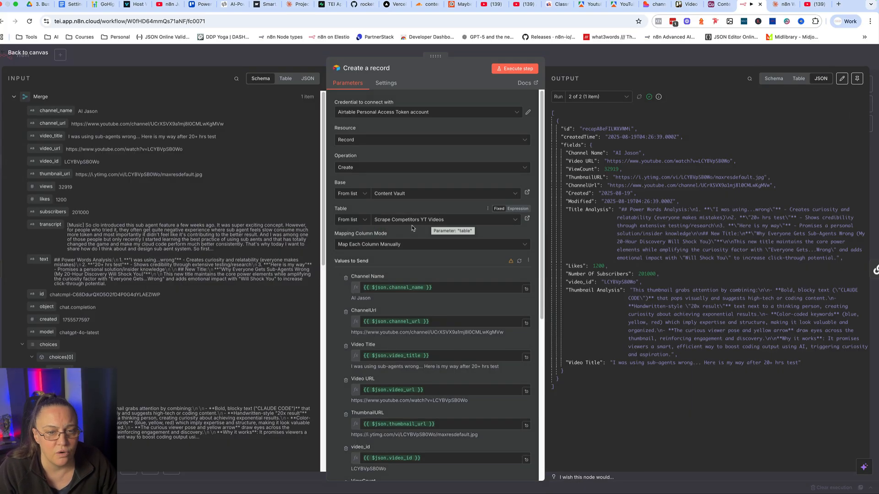
scroll(381, 234, down, 6)
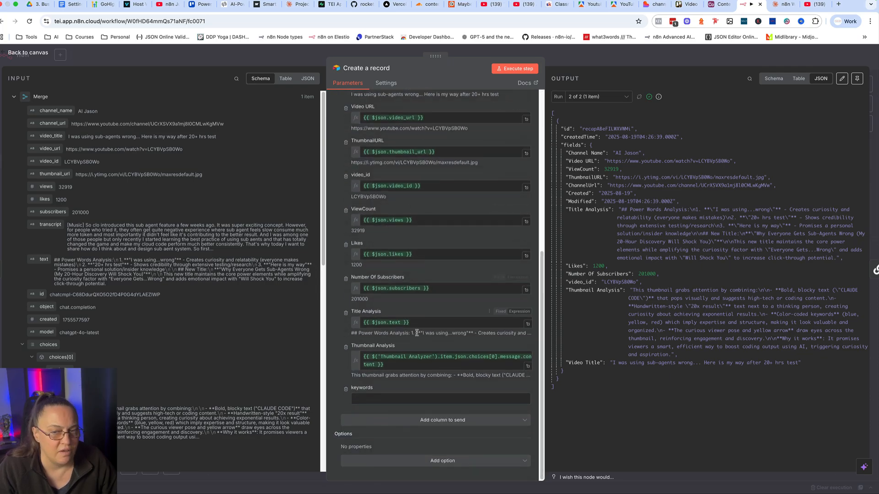
scroll(417, 334, up, 6)
click(717, 5)
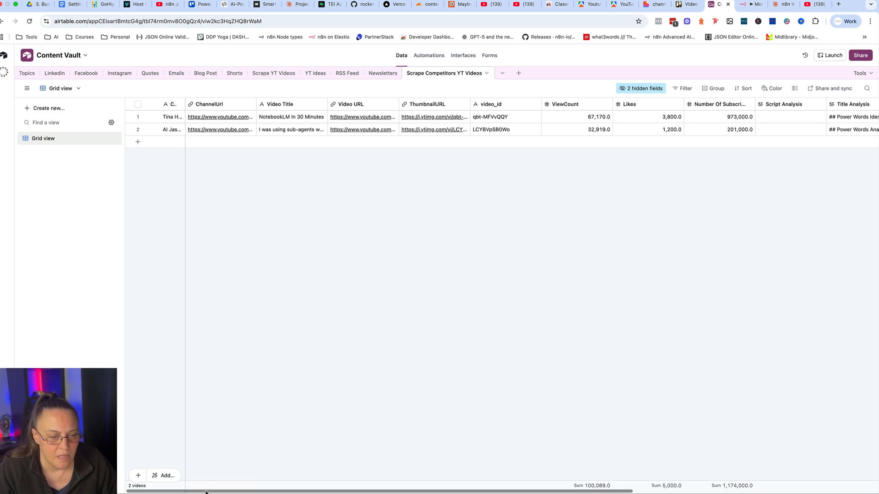
drag(206, 492, 282, 490)
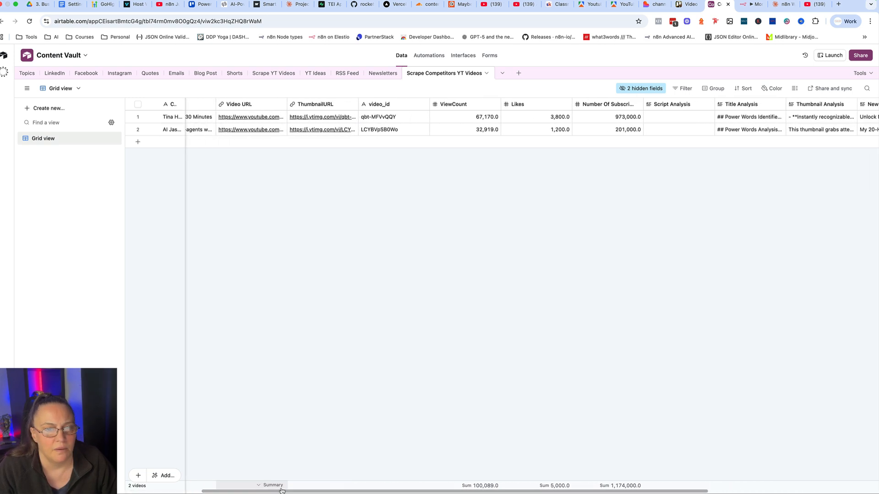
click(743, 5)
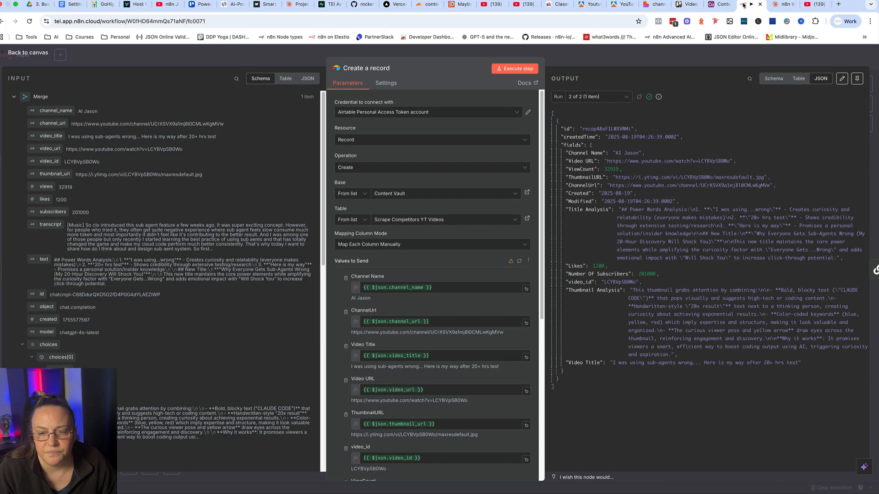
click(611, 54)
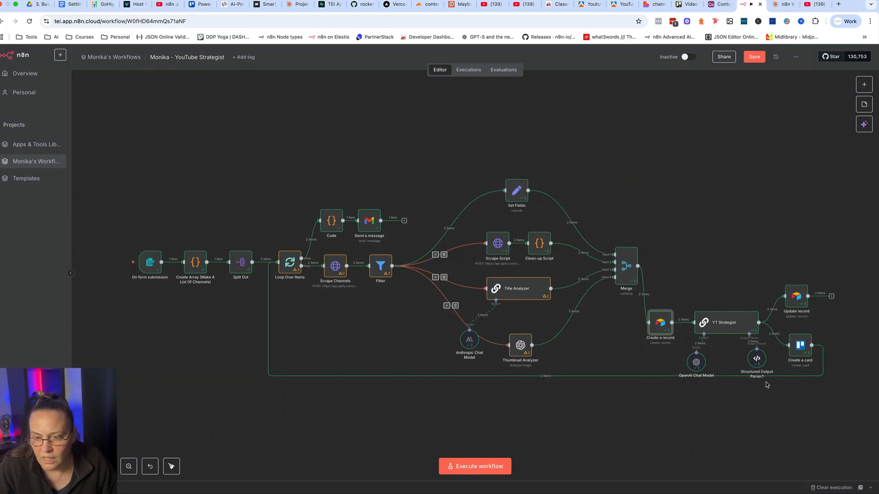
Look over the YT Strategist node's settings and output, and nudge the Structured Output Parser1 node slightly on the canvas.
double_click(719, 325)
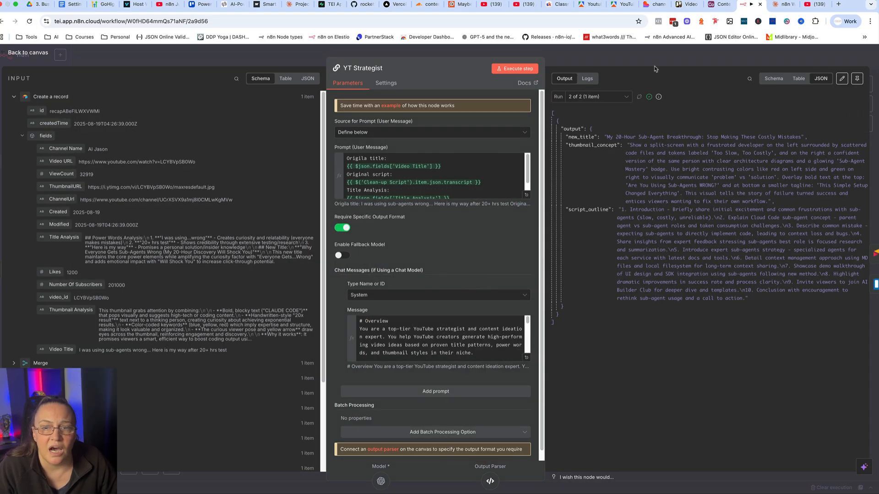
click(651, 58)
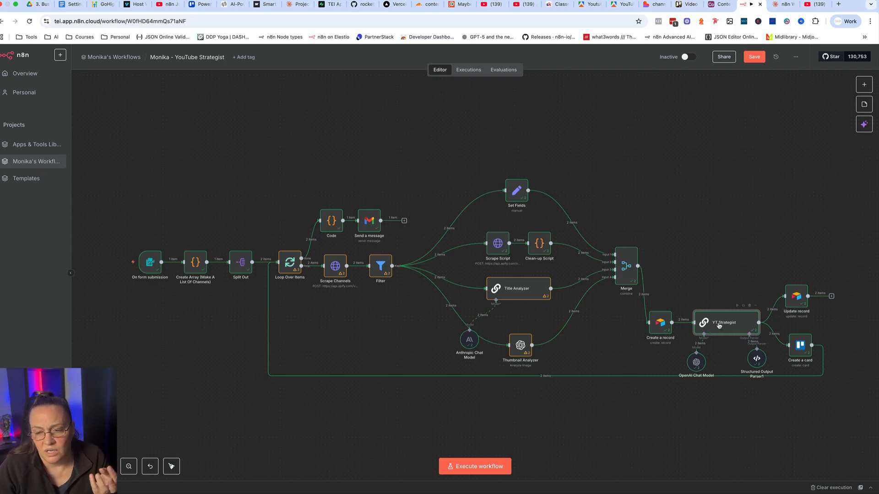
mouse_move(757, 359)
mouse_down()
mouse_move(761, 373)
mouse_move(755, 364)
mouse_up()
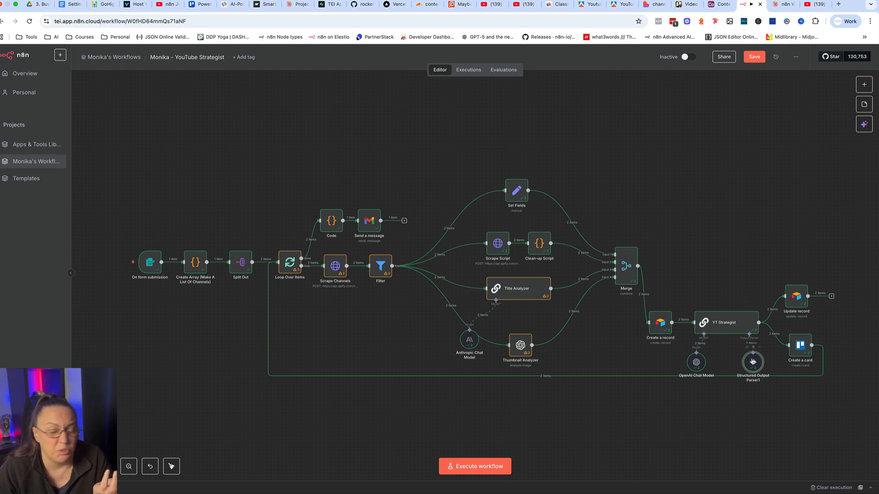
Examine the title, script and analysis expressions in the YT Strategist's user prompt, and close the node.
double_click(725, 322)
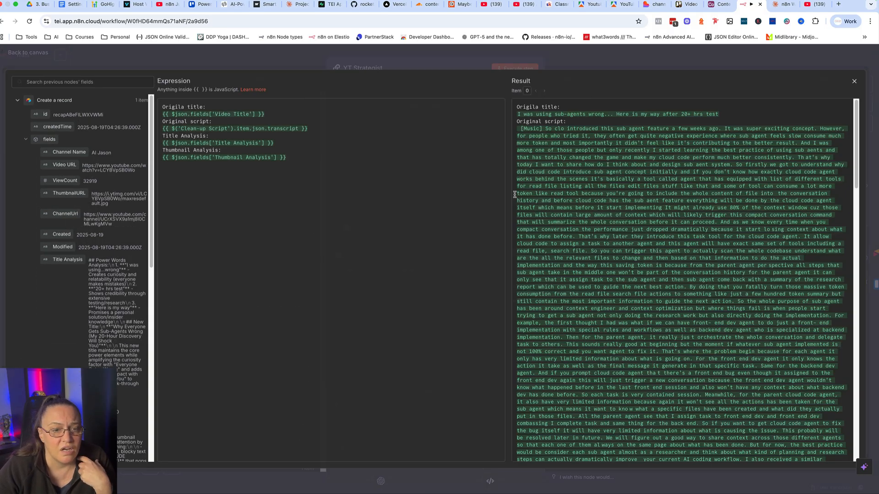
click(527, 195)
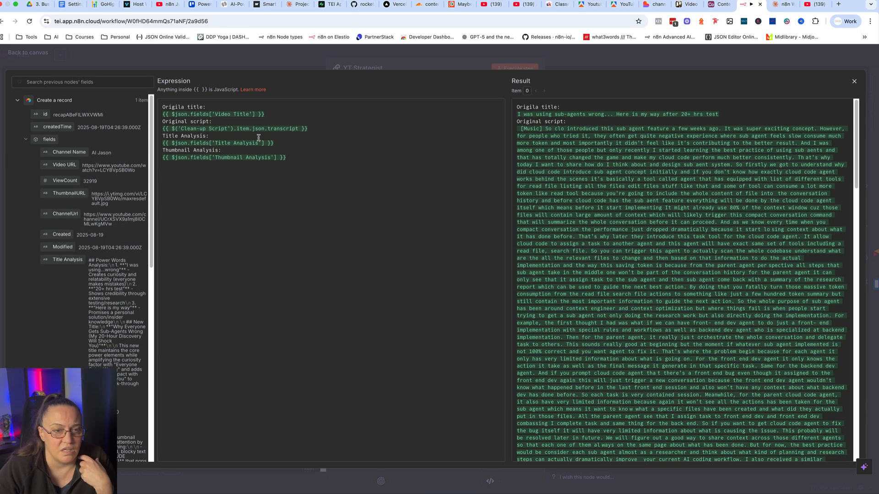
drag(289, 158, 157, 105)
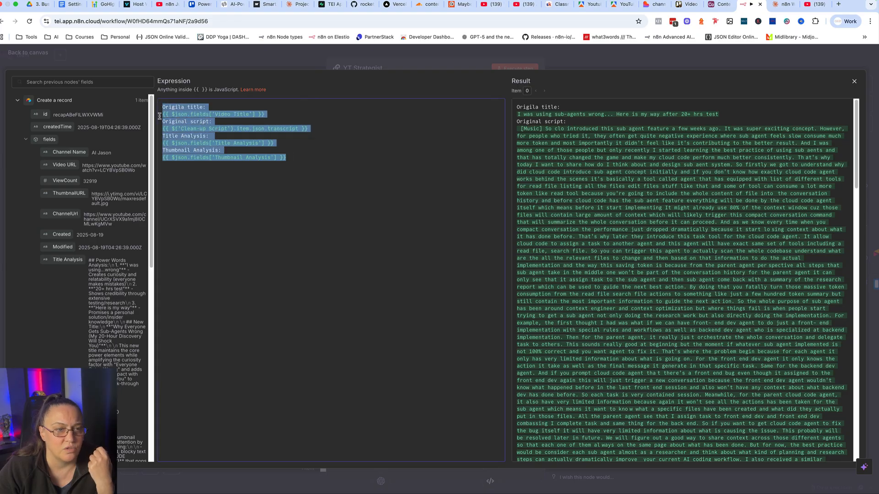
click(250, 194)
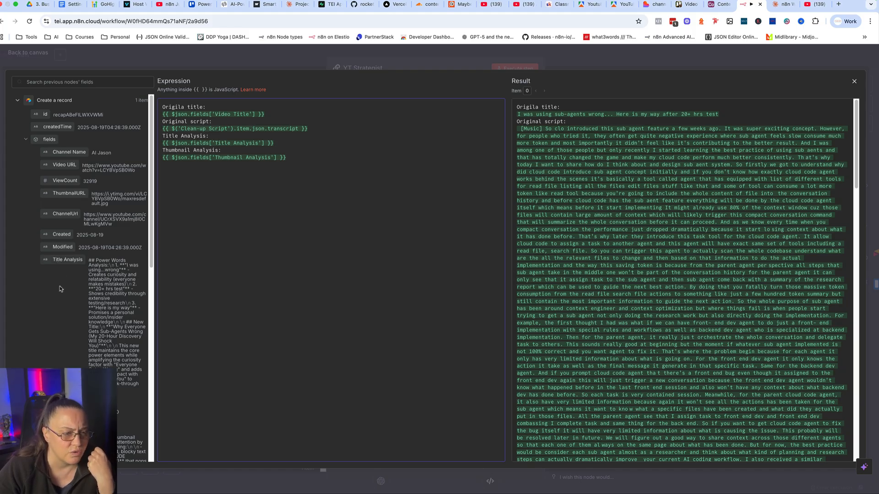
click(418, 54)
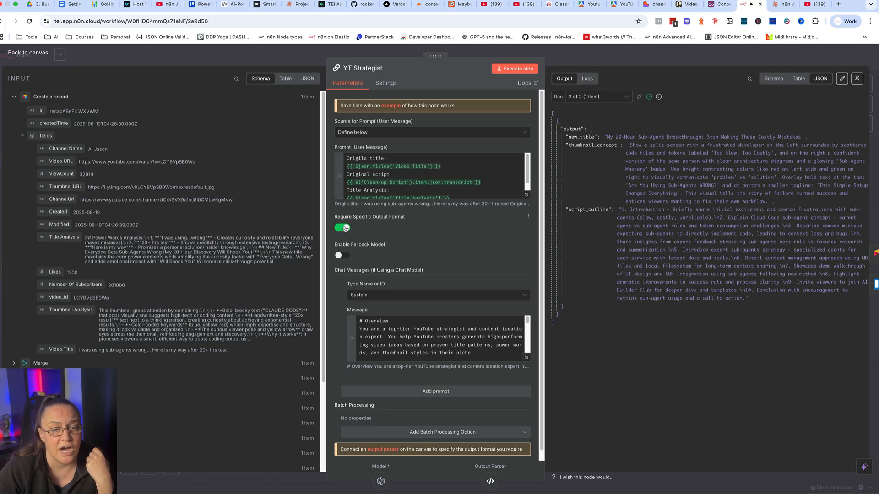
click(482, 54)
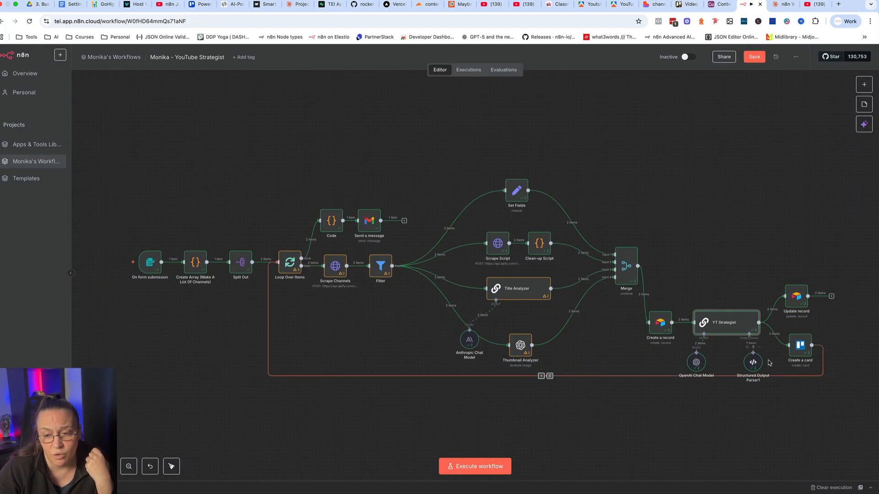
Open the YT Strategist's system message in the expanded editor and read its Context inputs and the three Task items.
double_click(725, 326)
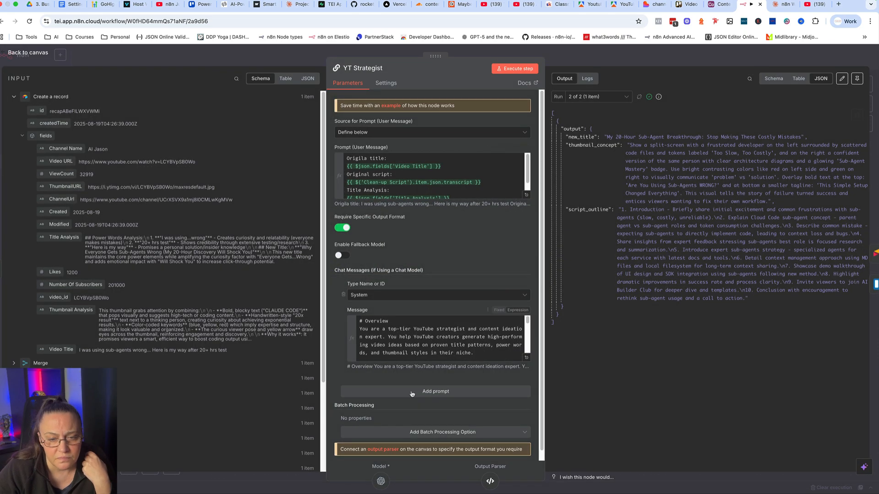
click(527, 357)
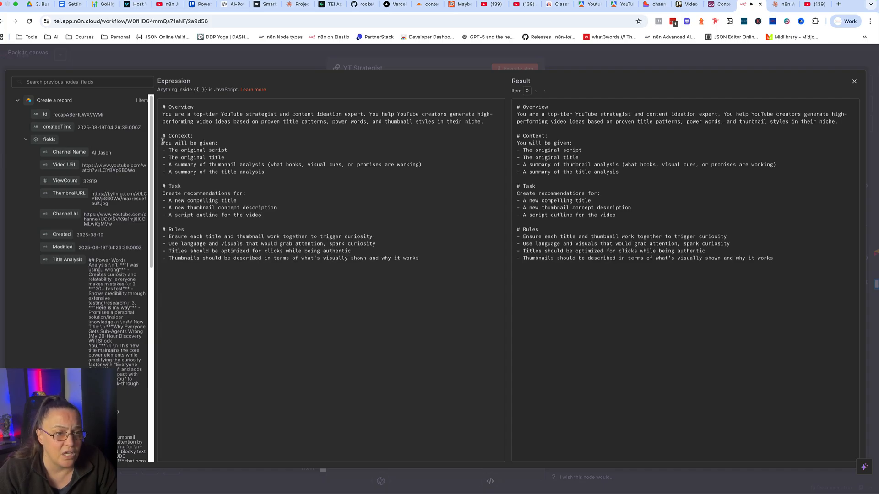
drag(165, 144, 275, 170)
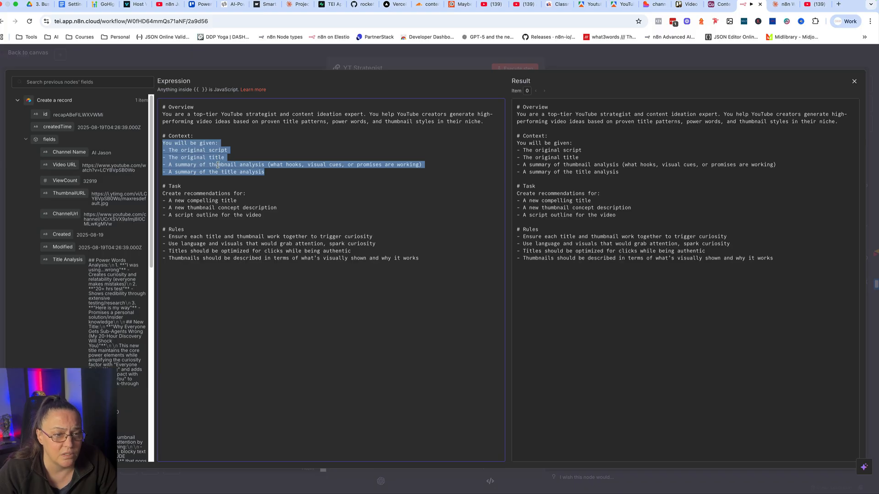
click(225, 185)
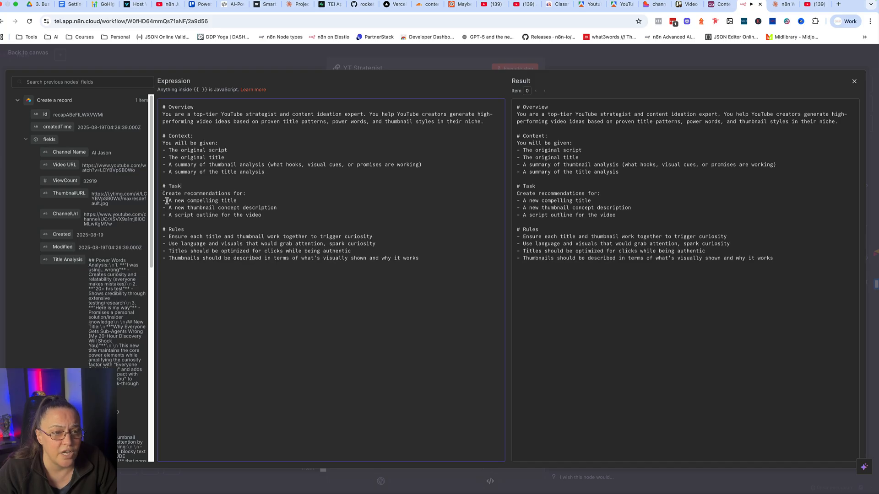
drag(167, 201, 240, 200)
drag(169, 208, 278, 207)
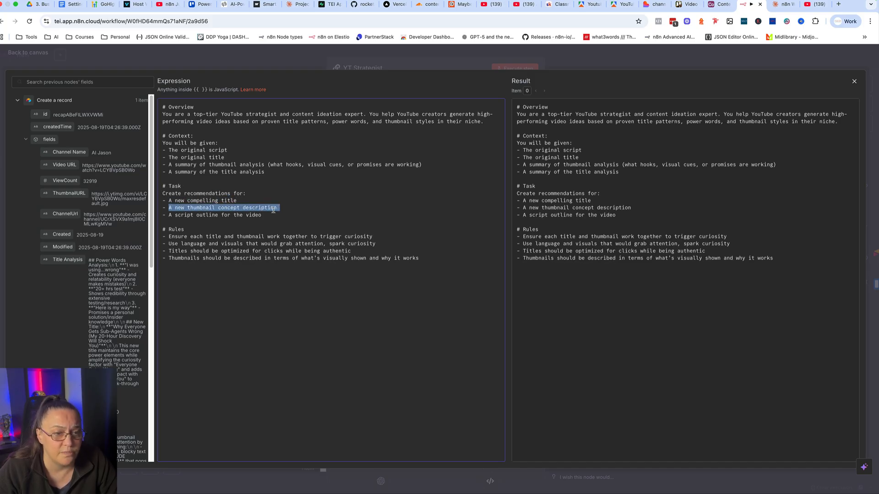
drag(169, 215, 262, 215)
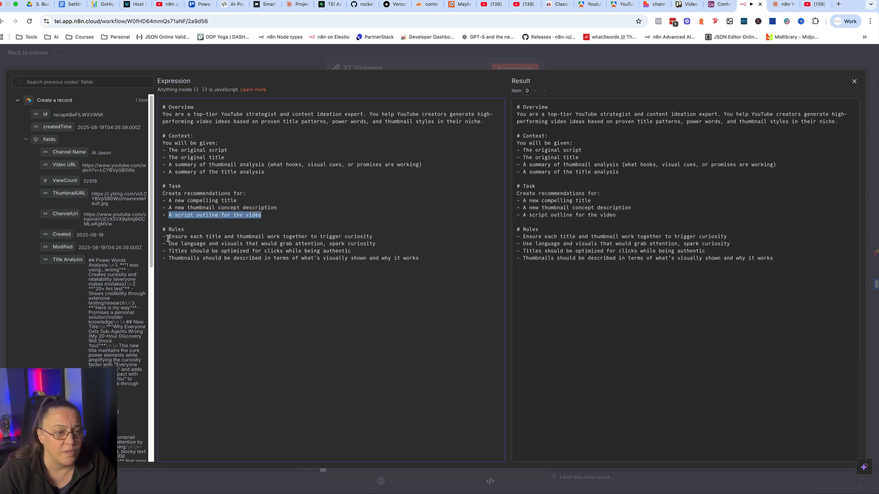
Read each of the four Rules in the YT Strategist's system message, and return to the canvas.
drag(169, 236, 373, 237)
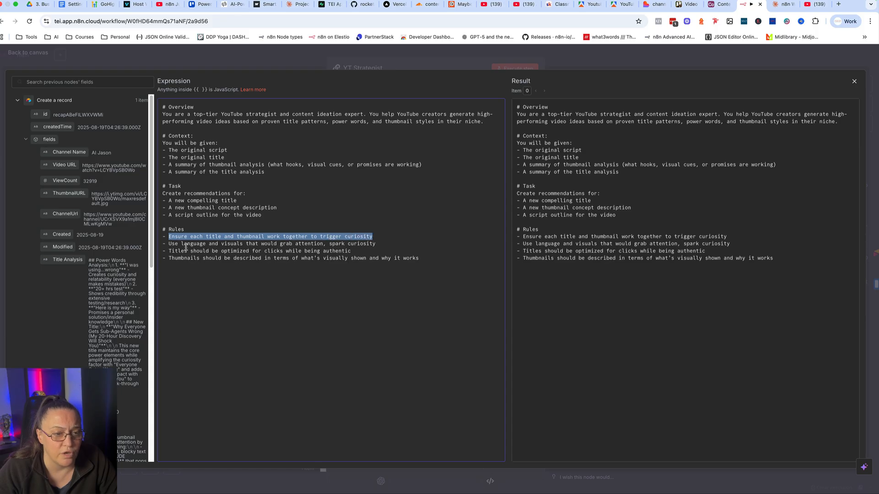
drag(168, 244, 370, 244)
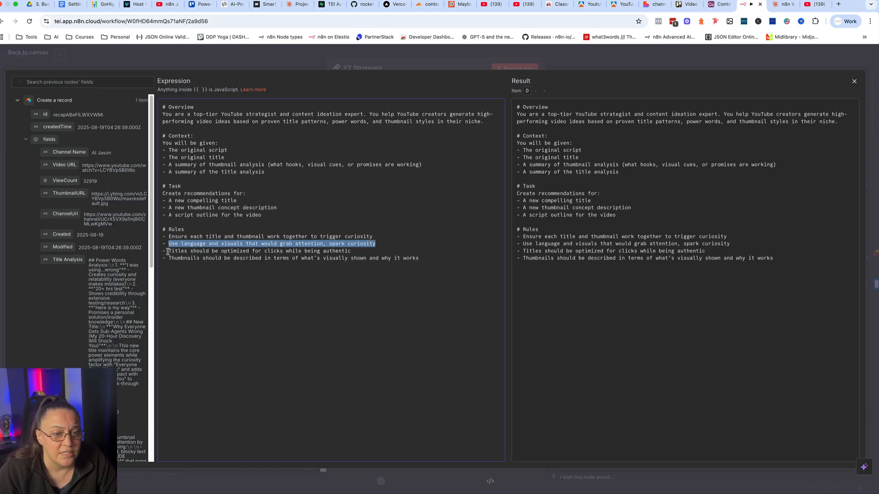
drag(168, 251, 352, 252)
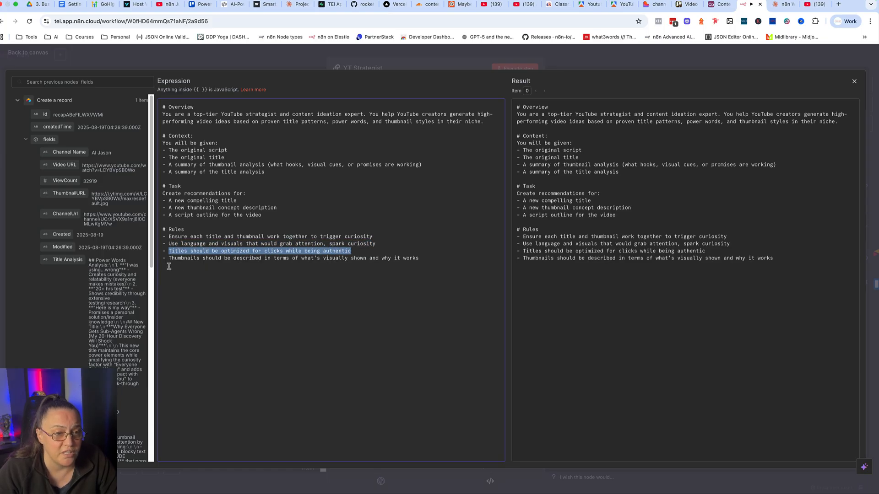
drag(172, 258, 419, 259)
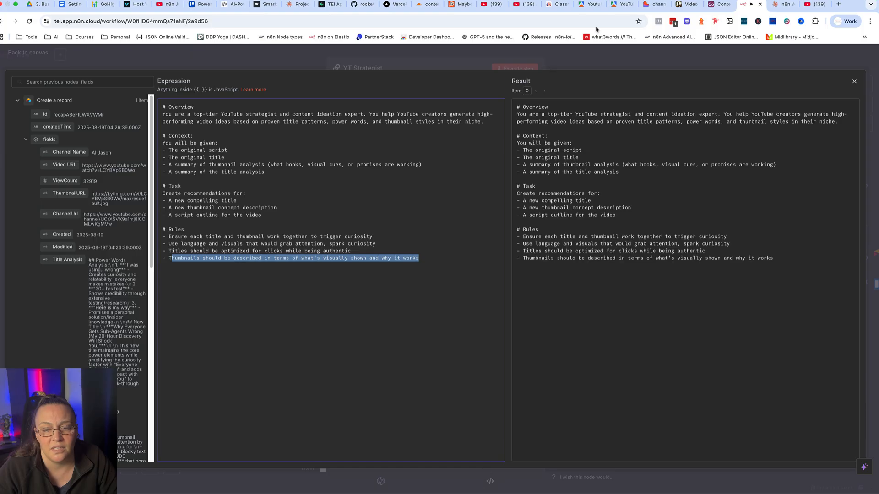
click(583, 68)
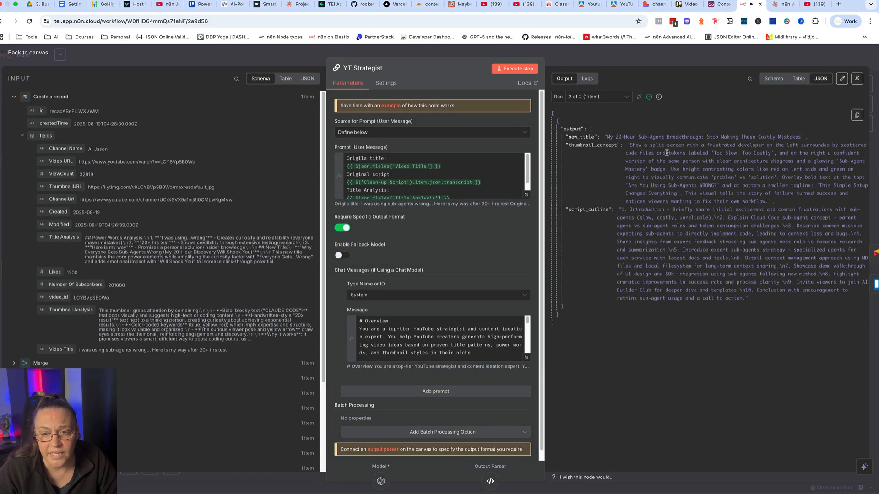
click(629, 55)
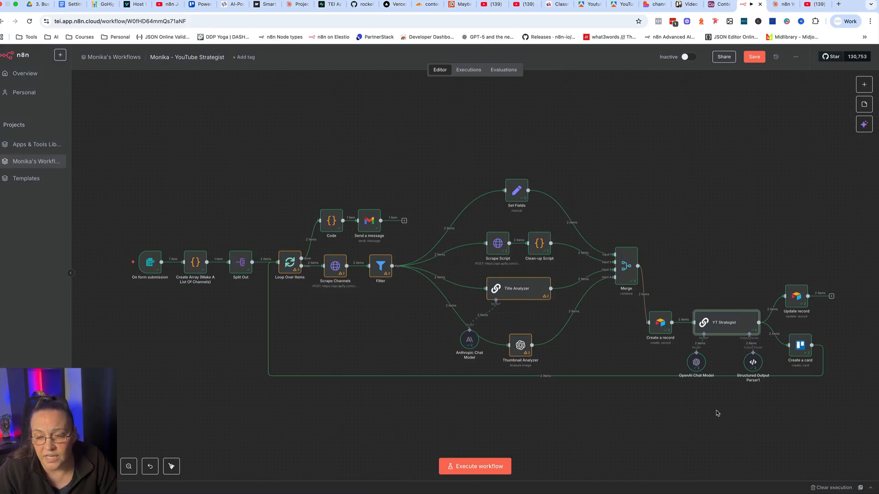
Review the JSON example in the Structured Output Parser1 node, and return to the canvas.
double_click(751, 362)
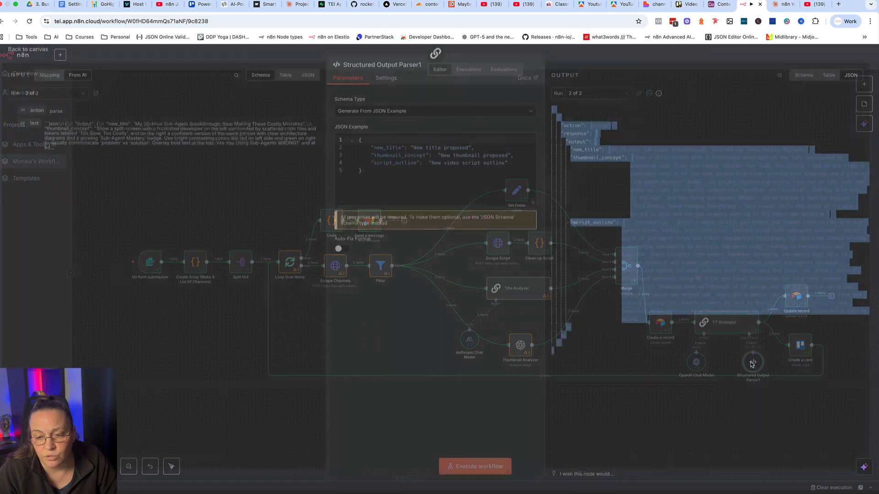
click(377, 177)
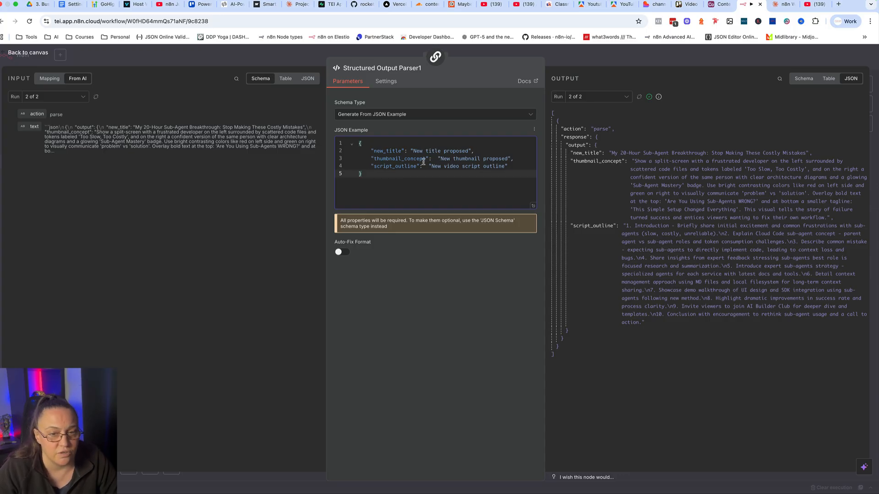
click(456, 53)
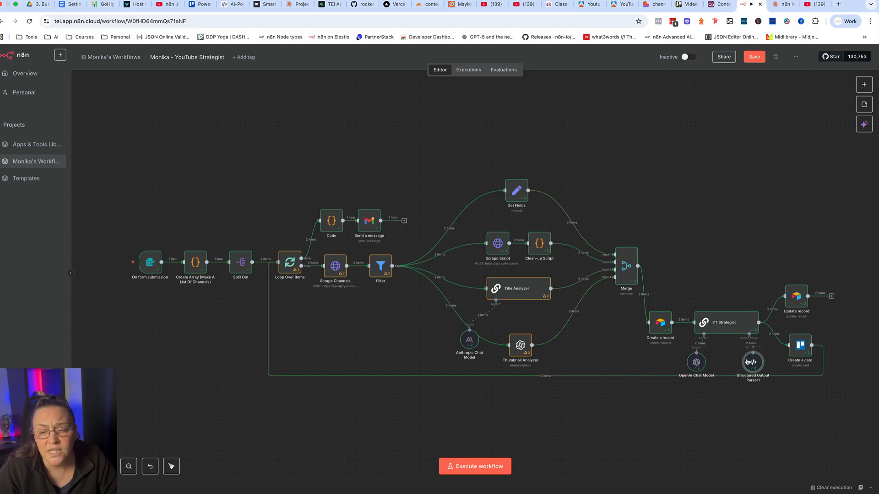
Look over the Update record node's operation, matching column and values to update, and close the node.
double_click(794, 297)
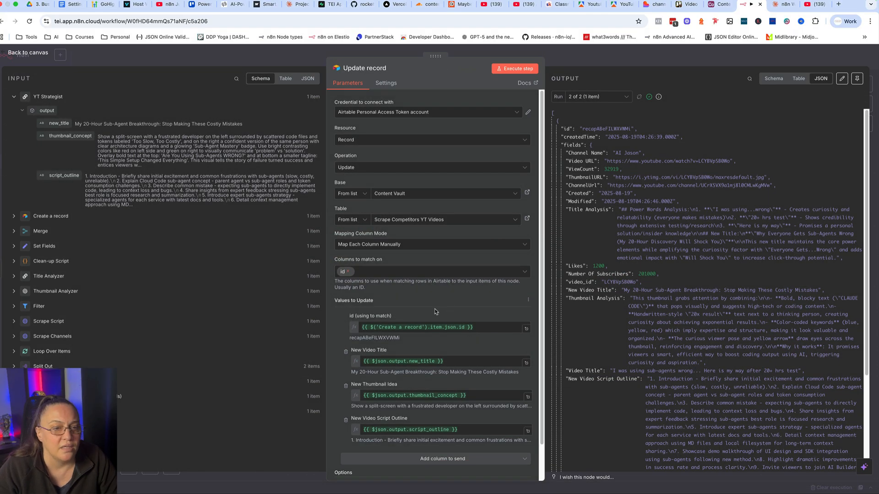
scroll(435, 311, down, 2)
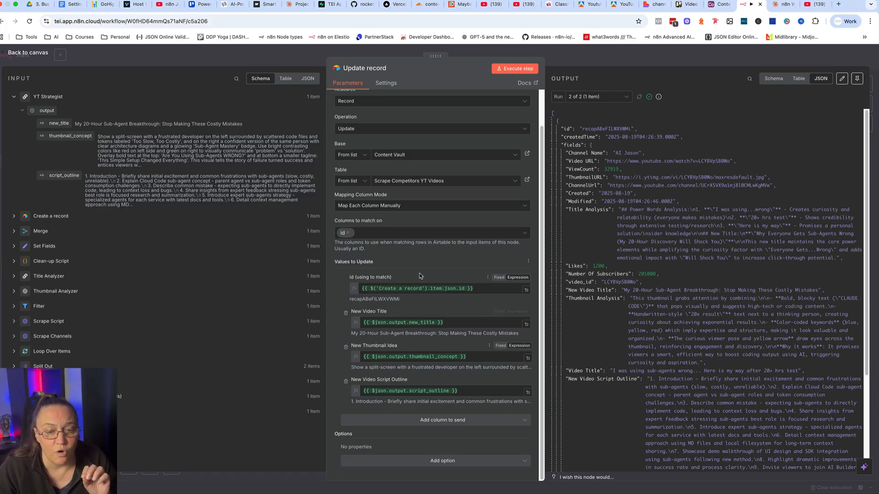
key(Escape)
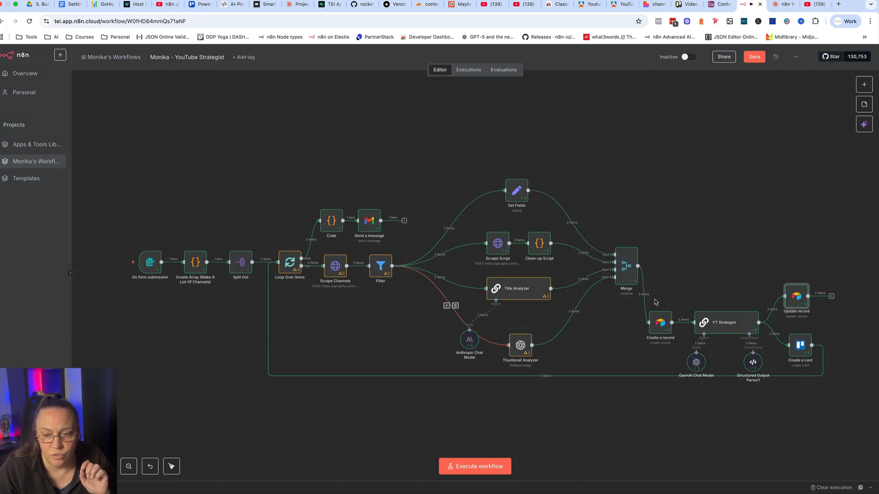
Recheck the Create a record node's mapped values against the Airtable table's columns, and return to the n8n canvas.
double_click(655, 326)
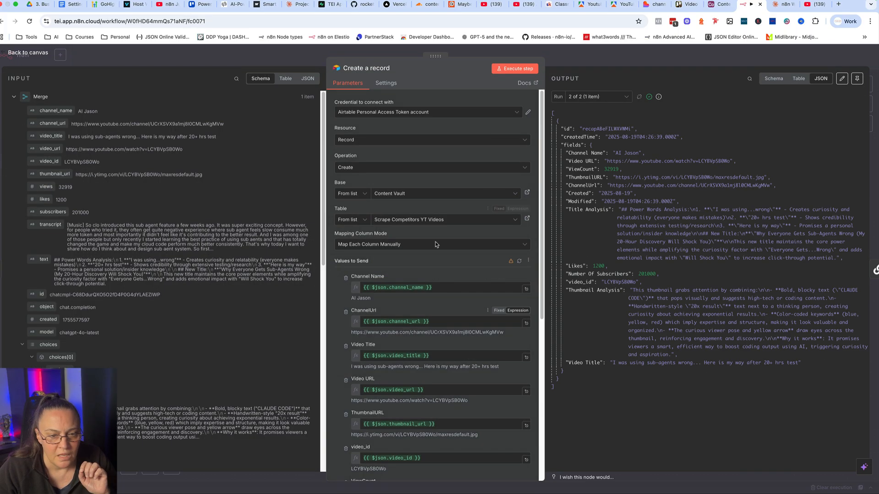
scroll(393, 343, down, 5)
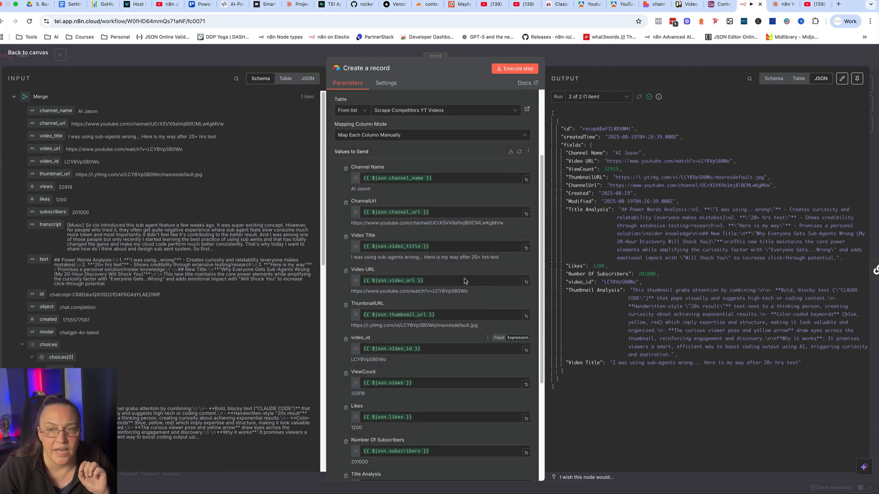
click(717, 4)
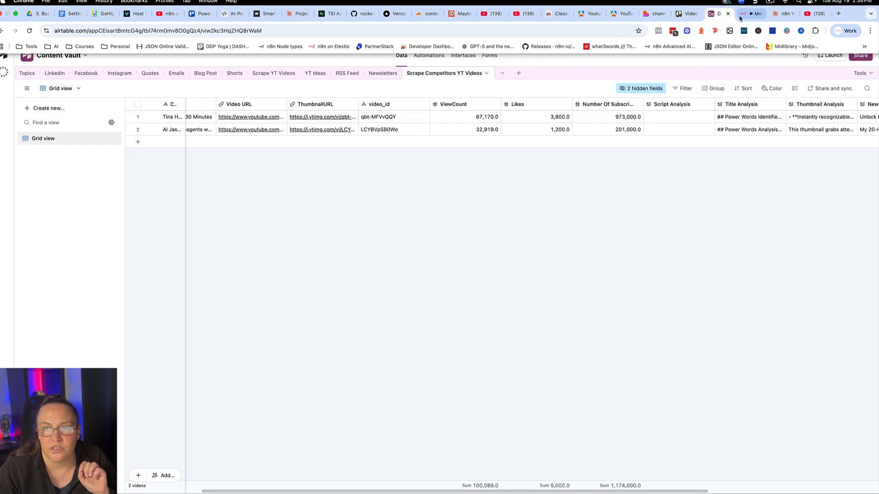
click(750, 13)
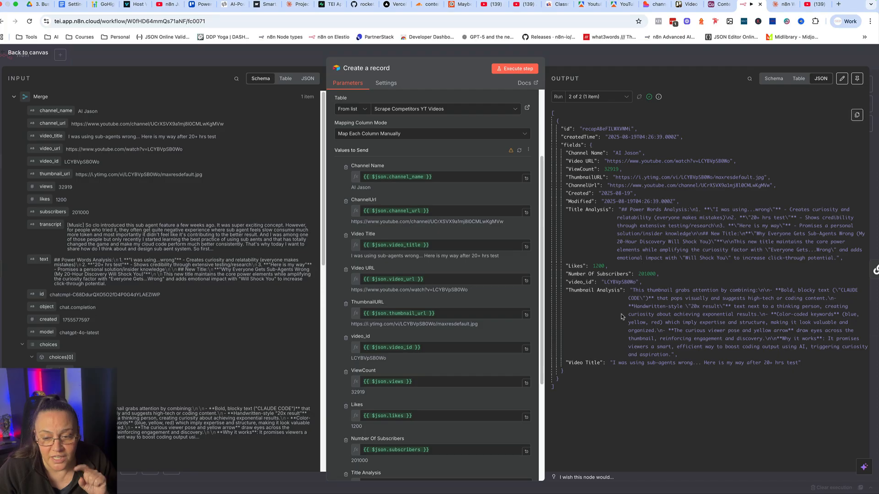
click(569, 58)
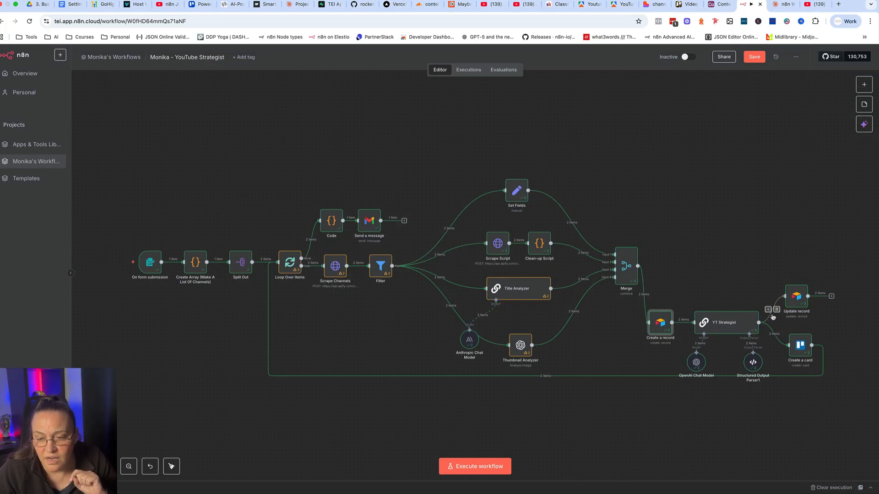
Examine the Update record node's id match and its new title, thumbnail idea and script outline expressions, and close it.
double_click(796, 296)
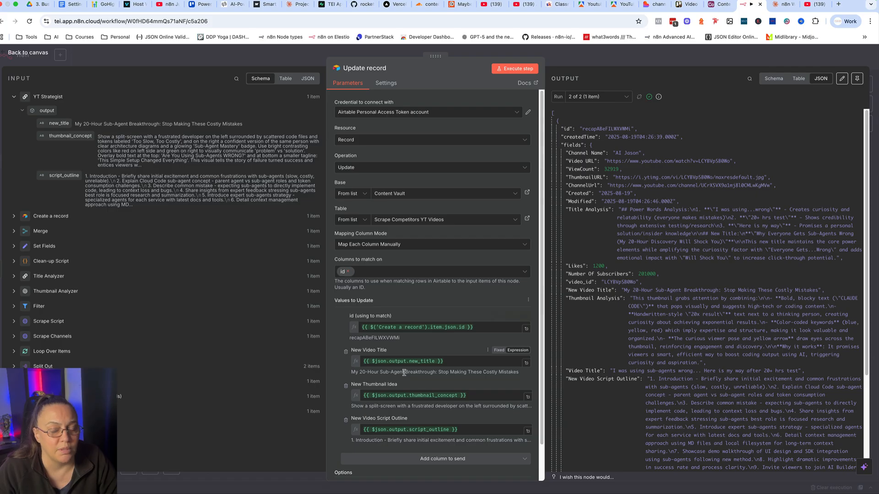
scroll(399, 371, down, 2)
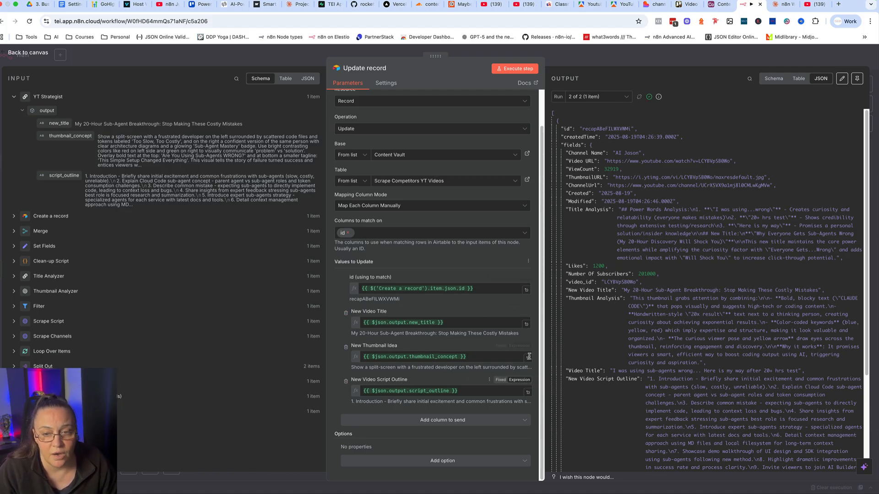
click(590, 59)
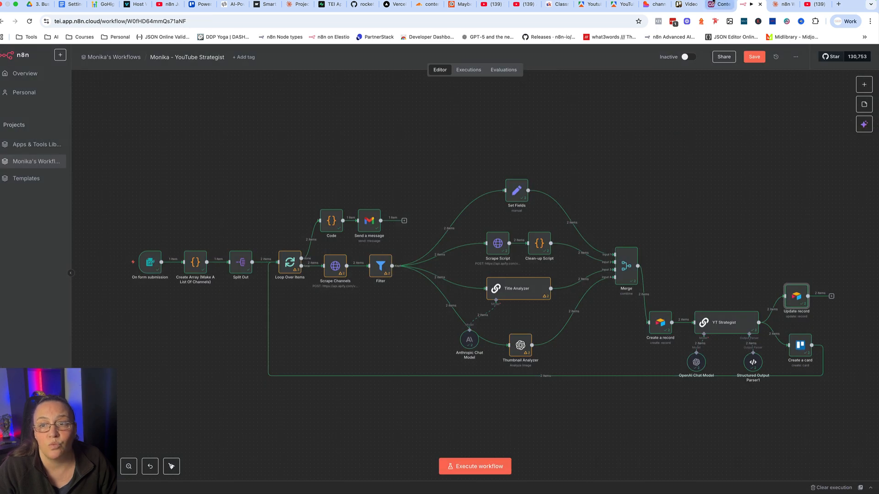
Switch to Airtable to view the New Video Title, New Thumbnail Idea and script outline columns, and return to n8n.
click(718, 4)
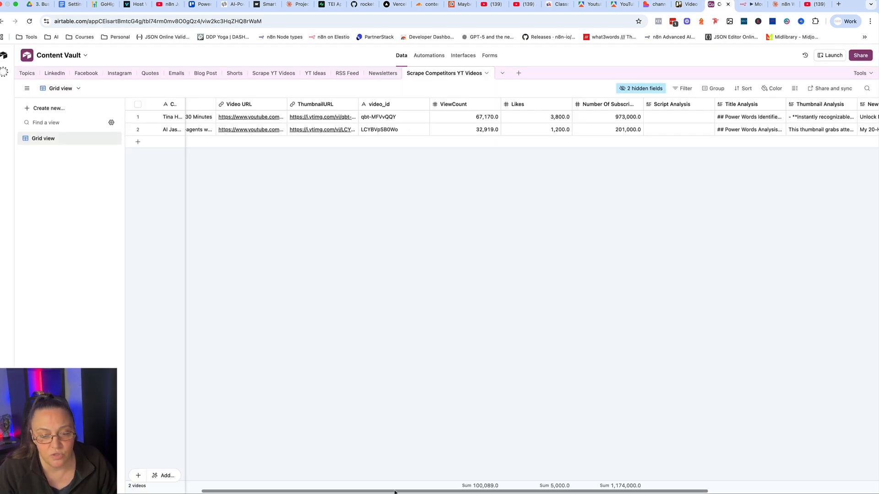
scroll(525, 295, right, 10)
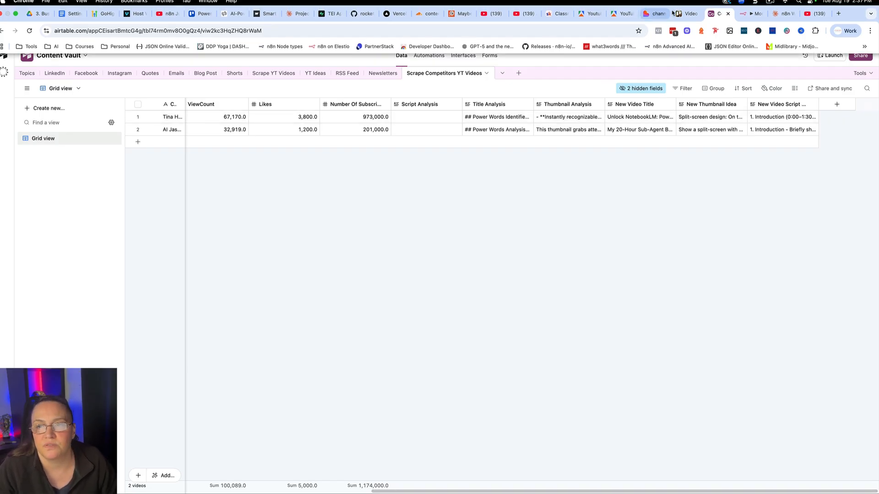
click(753, 5)
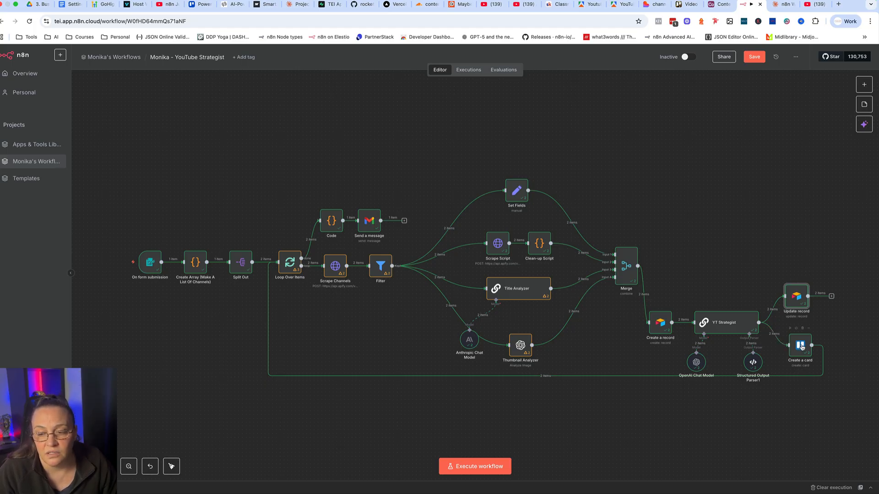
Switch to Trello's Video Production Workflow board and compare its Video Topic Ideas cards with the Airtable records.
click(679, 5)
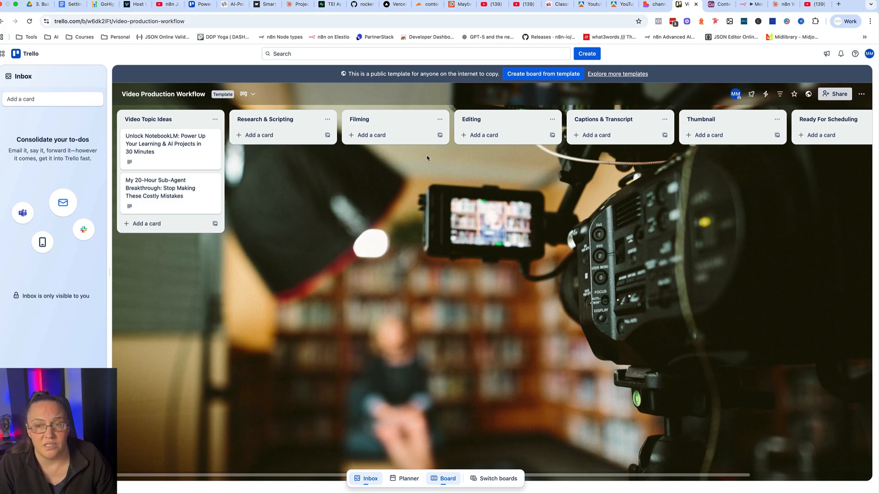
click(716, 15)
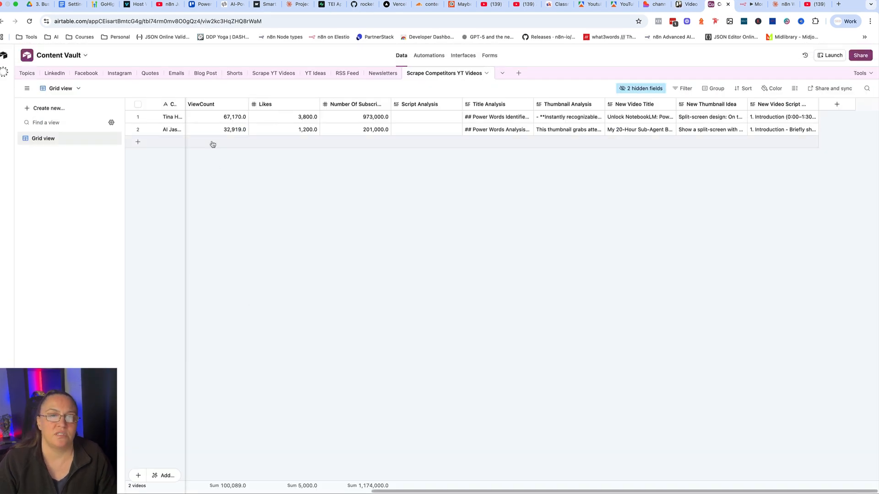
click(688, 5)
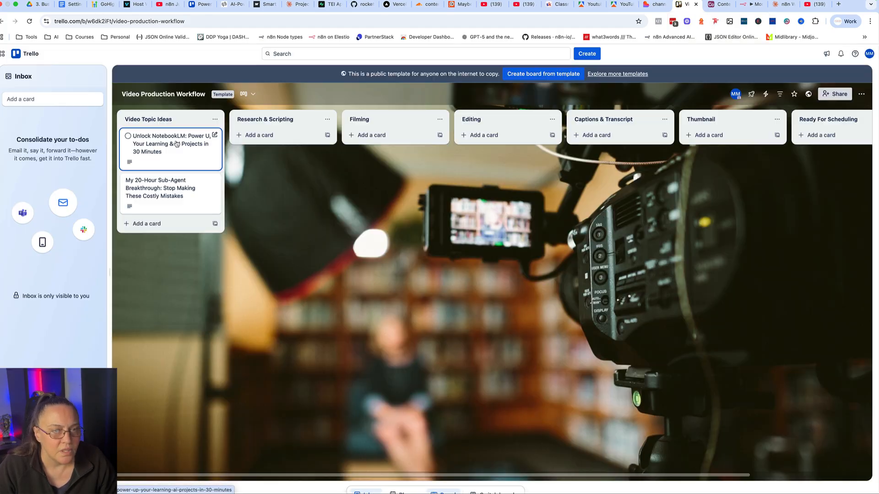
Open the "Unlock NotebookLM" card in the Video Topic Ideas list and highlight its full title.
click(177, 144)
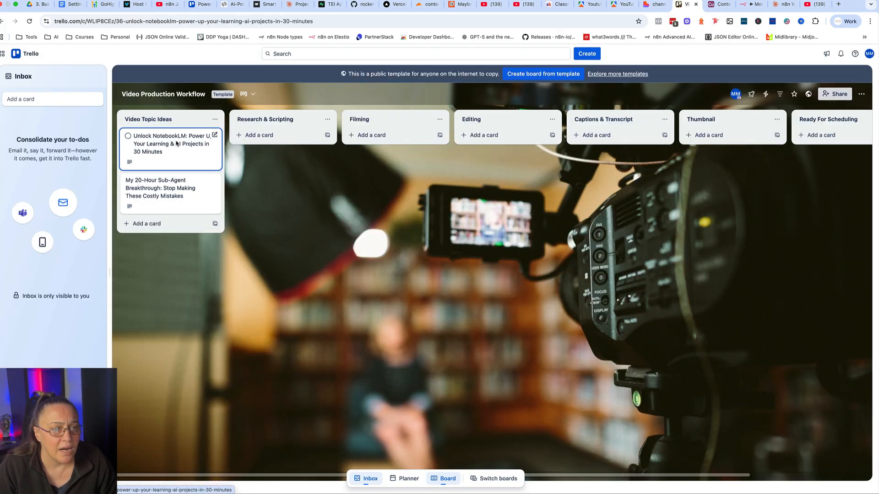
key(ctrl+a)
click(435, 115)
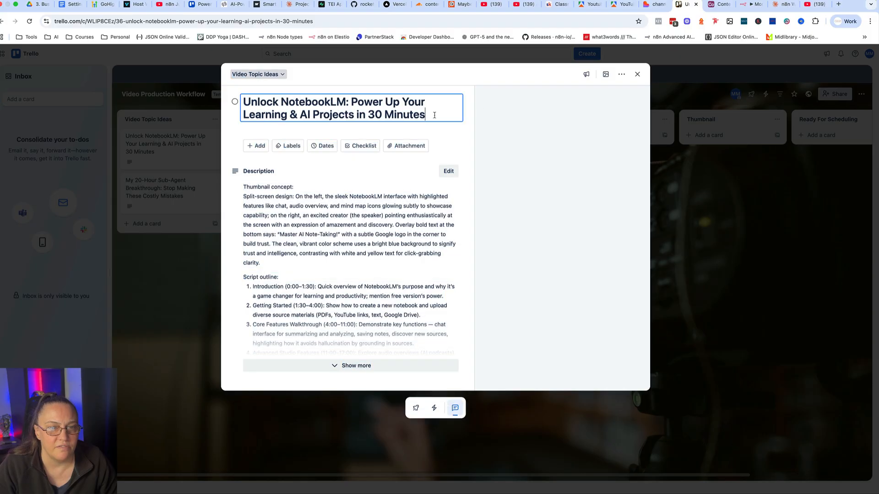
drag(434, 115, 249, 101)
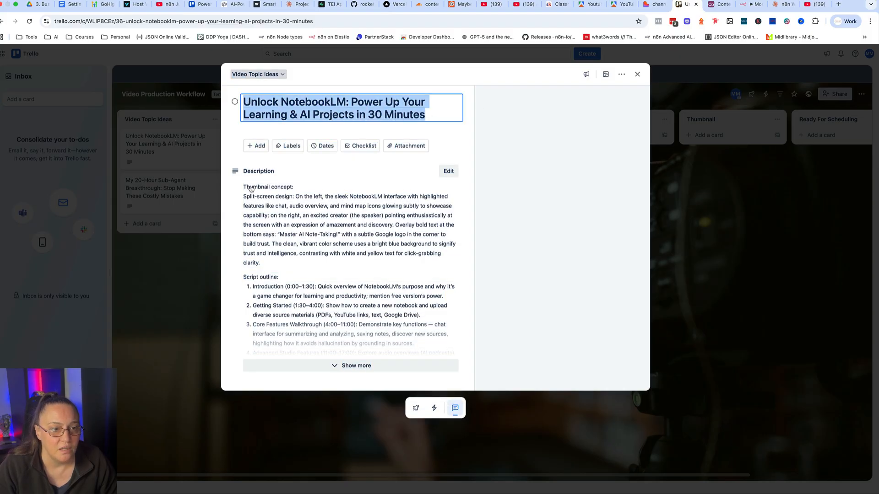
Expand and read the card's thumbnail concept and script outline, close the card, and return to the n8n workflow.
drag(241, 188, 274, 285)
click(274, 302)
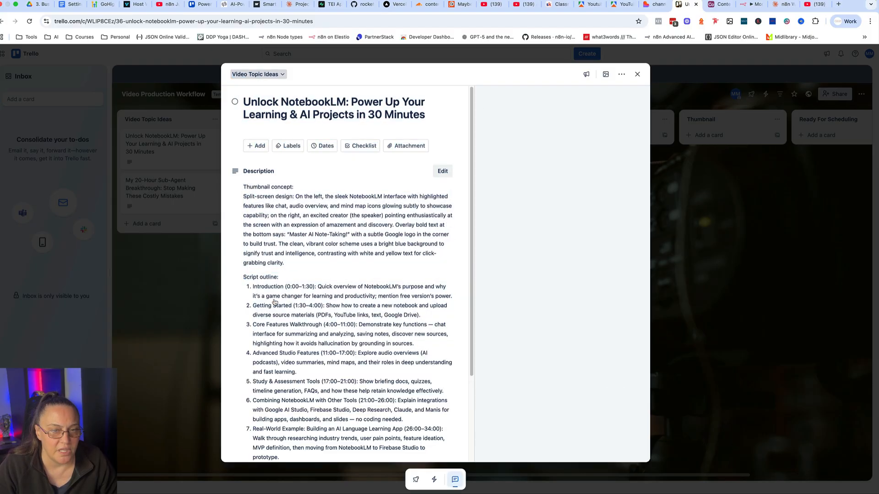
click(679, 180)
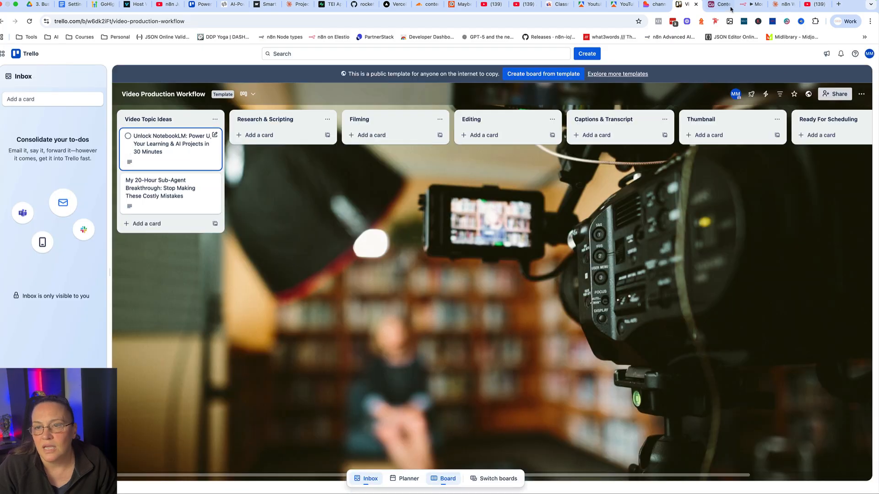
click(746, 5)
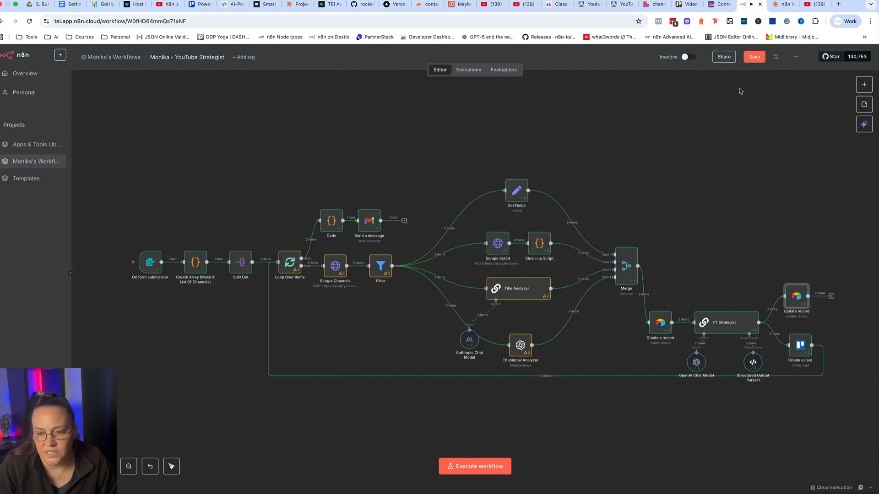
Examine the Create a card node's schema output and its Name and Description expressions, and close the node.
double_click(805, 351)
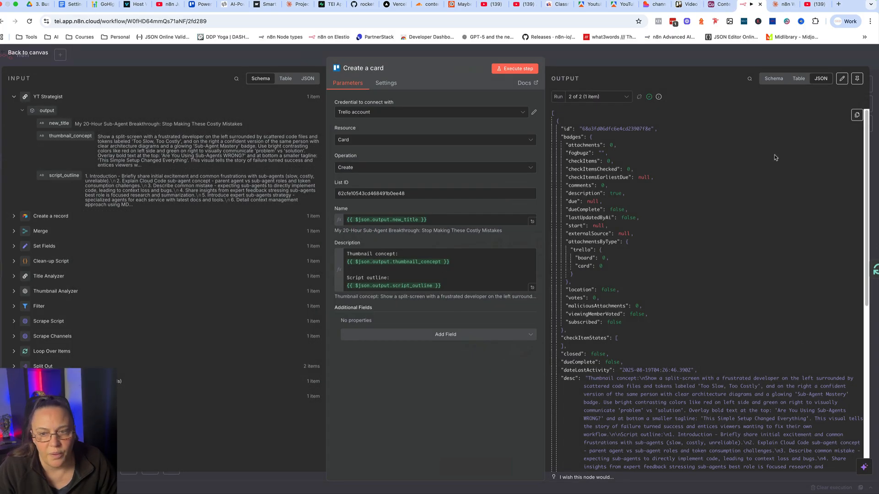
click(773, 78)
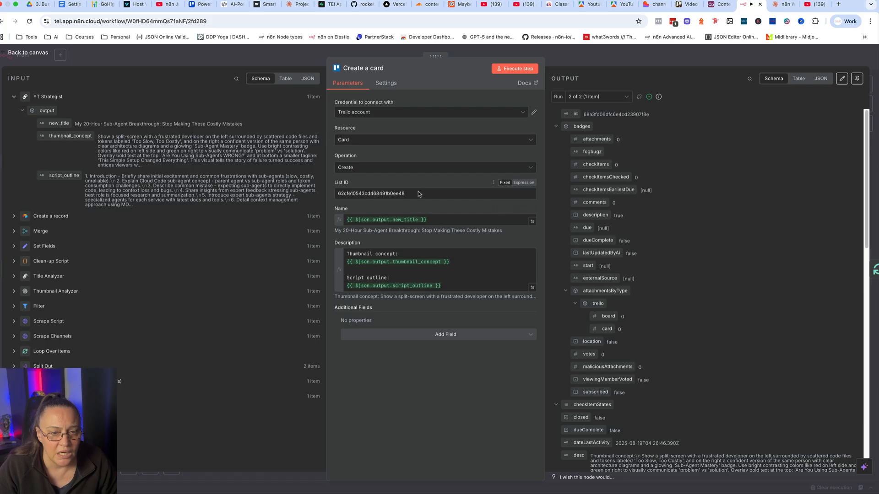
drag(434, 218, 345, 218)
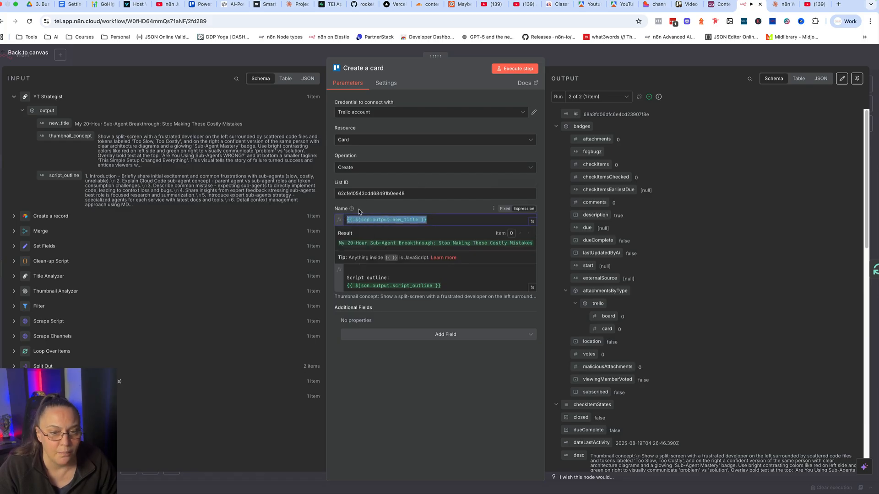
click(381, 378)
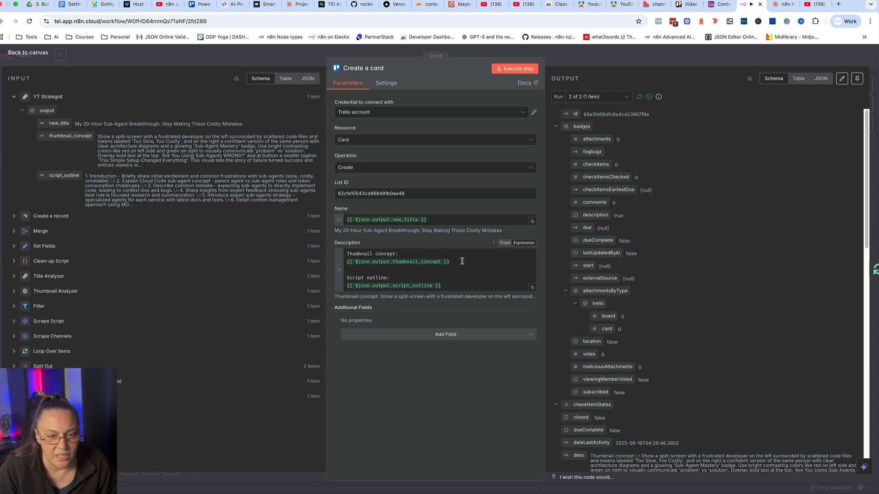
drag(423, 262, 364, 263)
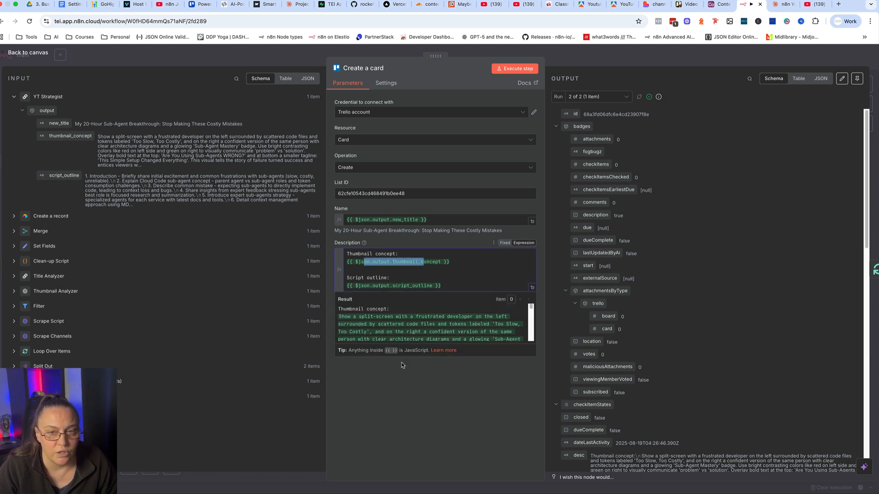
click(587, 56)
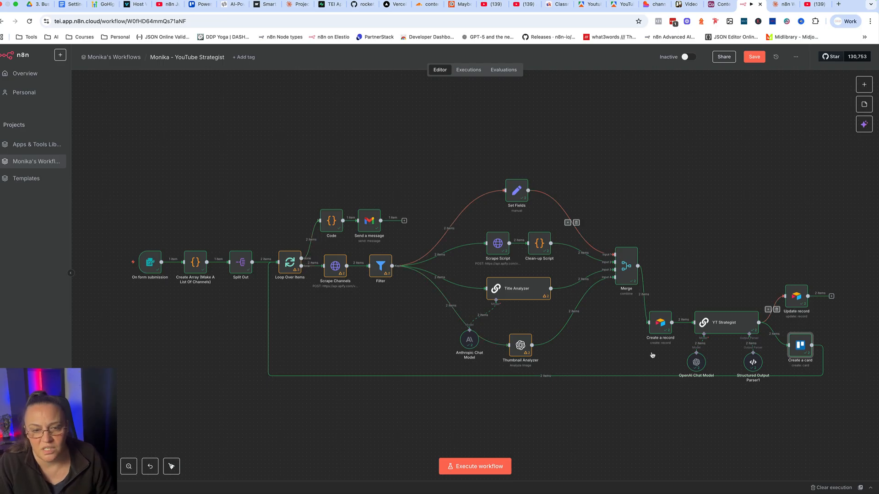
Inspect the Code node's JavaScript for collecting all video titles in the enlarged editor, and close the node.
double_click(332, 219)
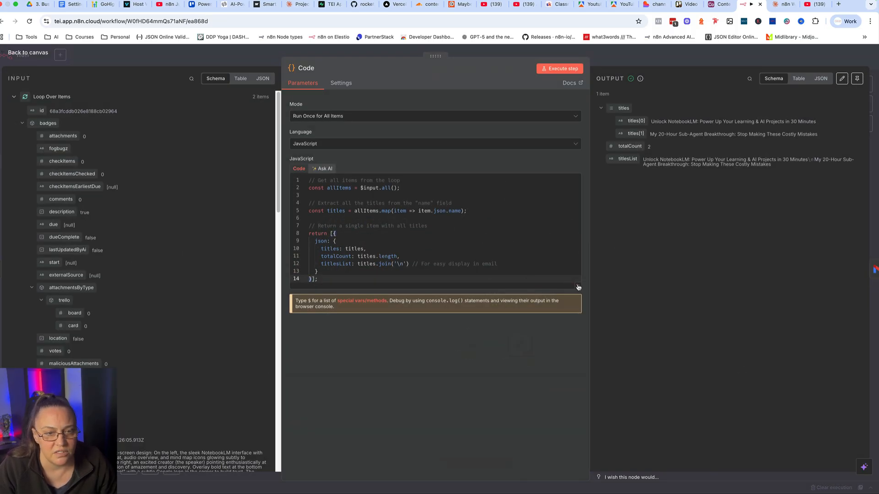
click(578, 287)
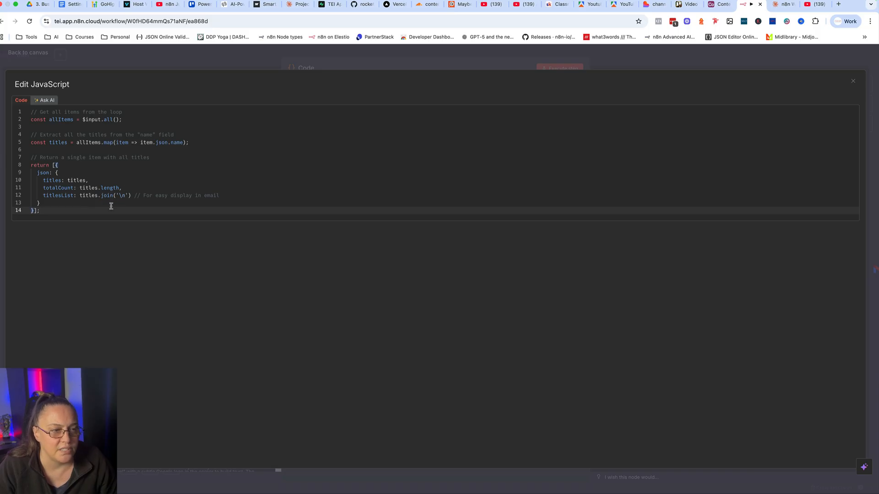
click(219, 61)
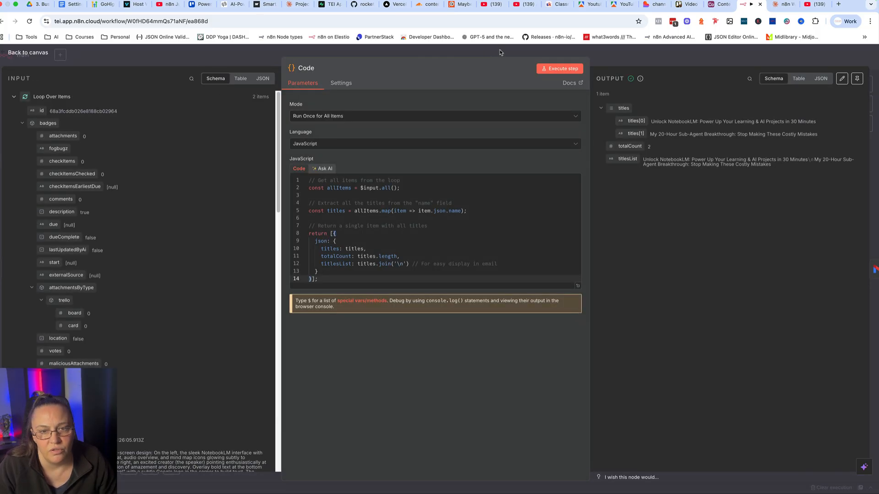
click(500, 52)
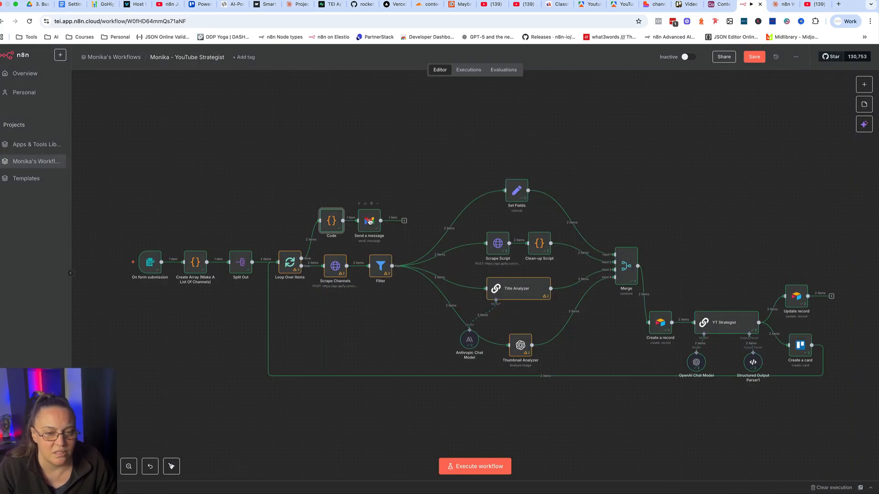
Open the Send a message node's message in the expression editor and review its intro, titlesList expression and Trello board link.
double_click(370, 221)
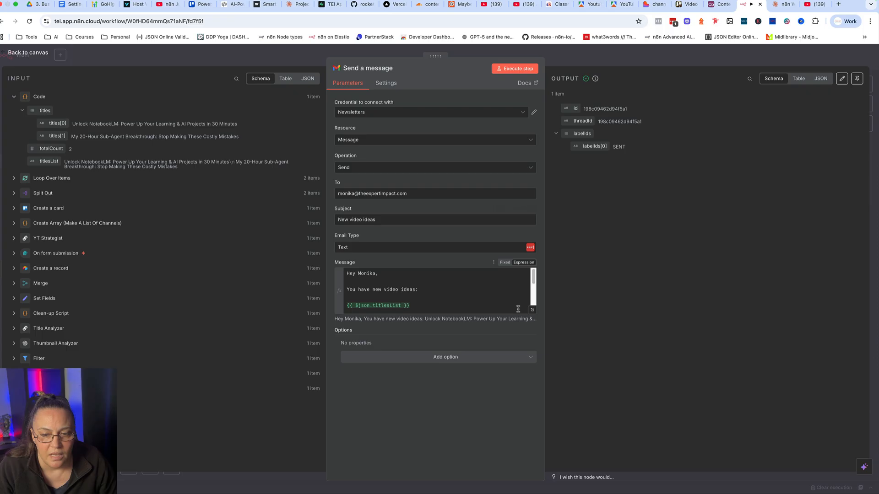
click(531, 312)
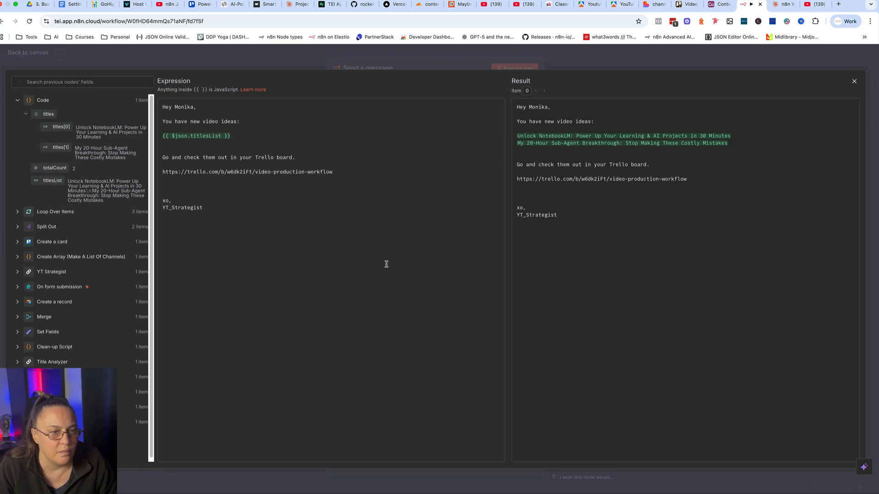
triple_click(160, 121)
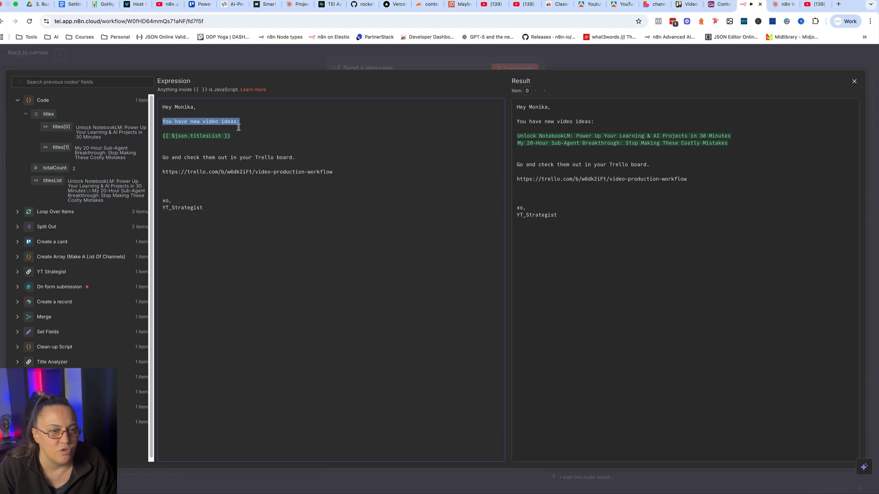
drag(236, 136, 162, 136)
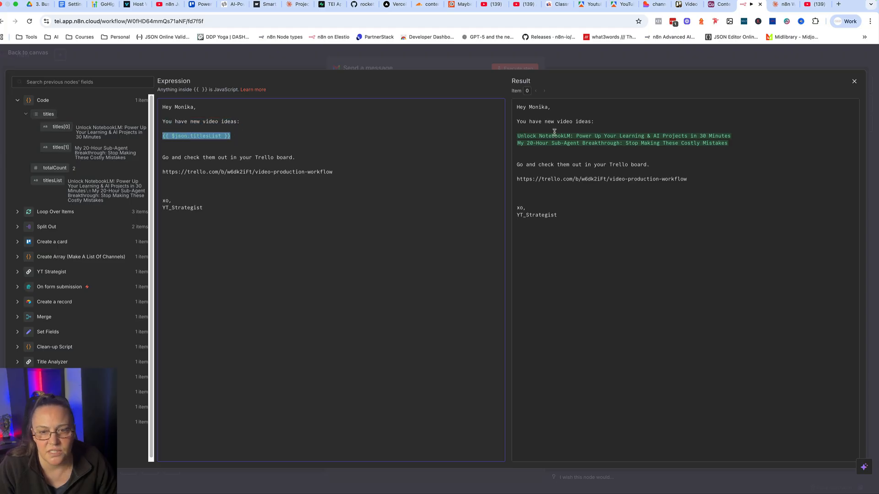
click(160, 157)
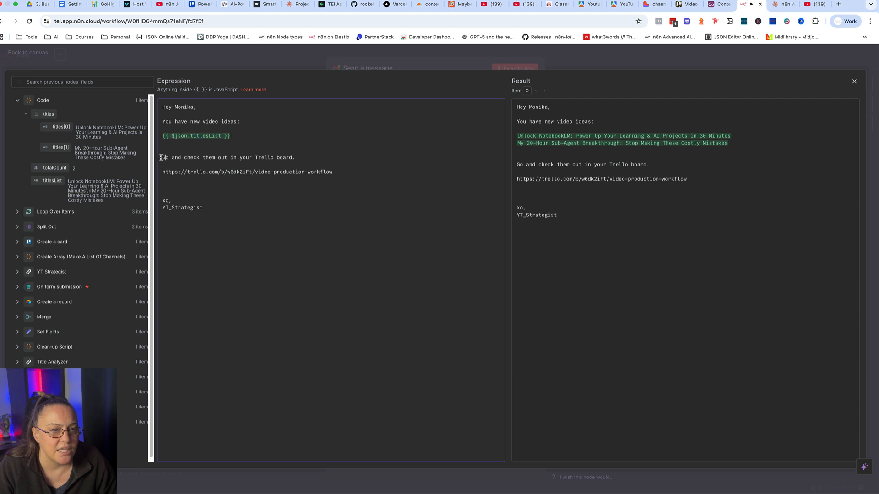
drag(160, 157, 312, 158)
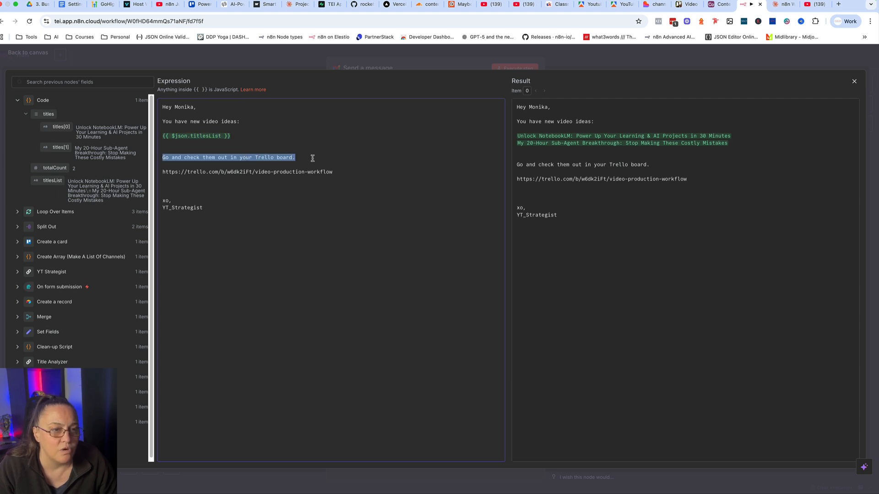
drag(339, 173, 162, 173)
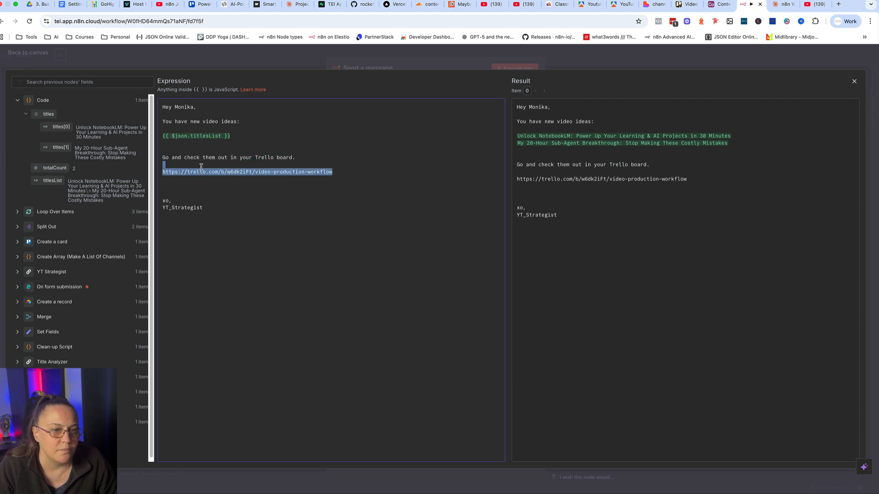
click(323, 244)
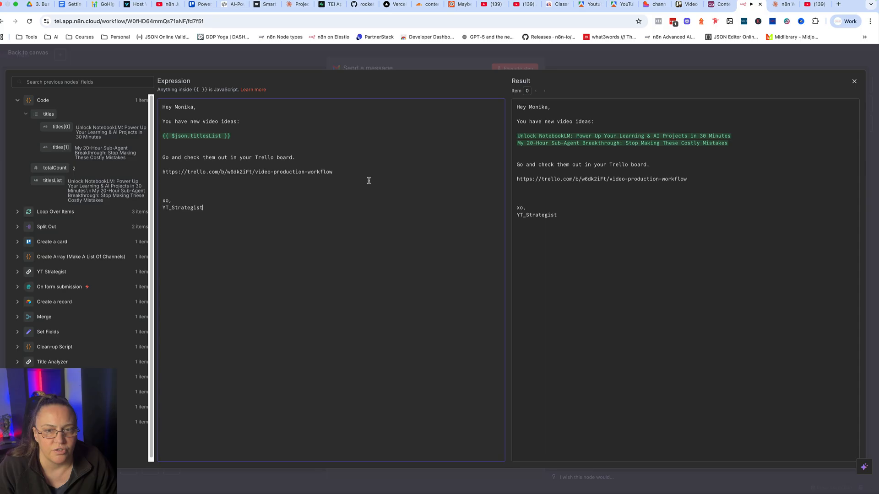
click(441, 65)
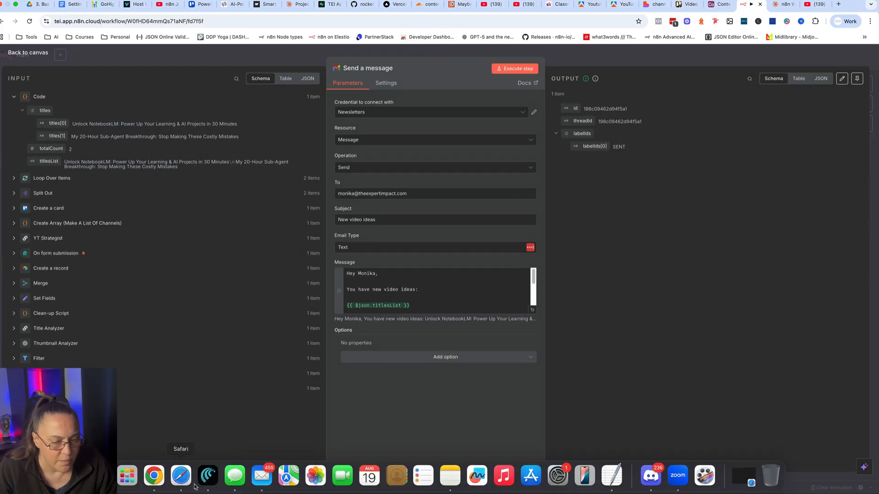
Switch to Mail, open the "New video ideas" email, highlight its two video titles and follow its Trello board link.
click(261, 478)
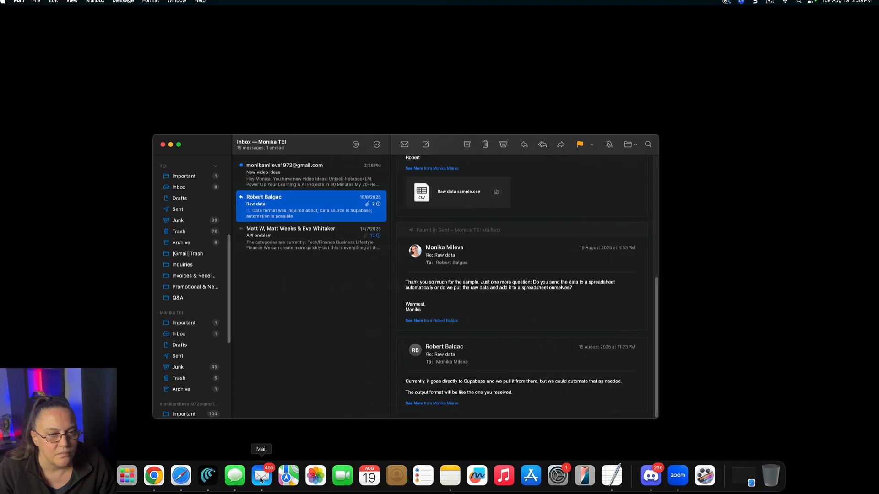
click(297, 178)
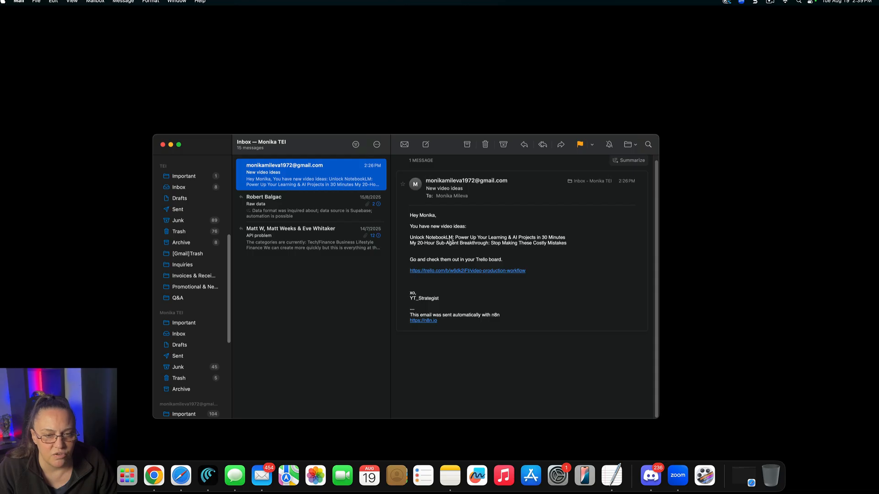
drag(409, 235, 571, 245)
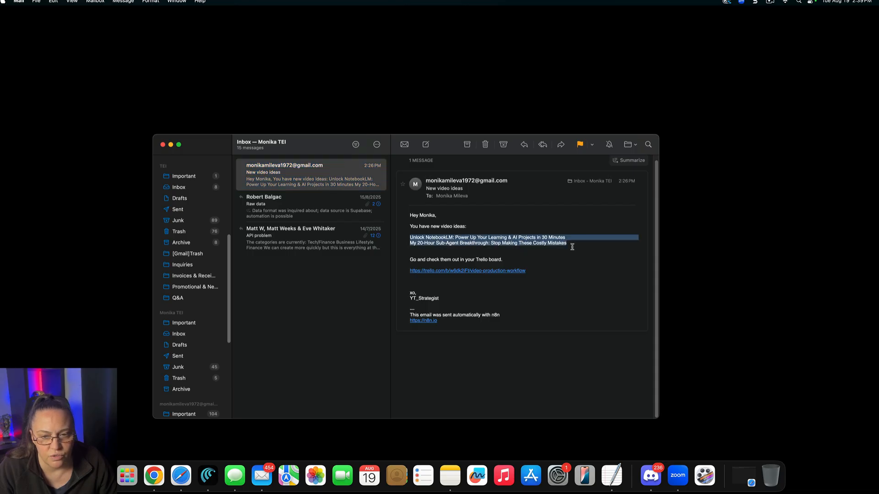
click(447, 273)
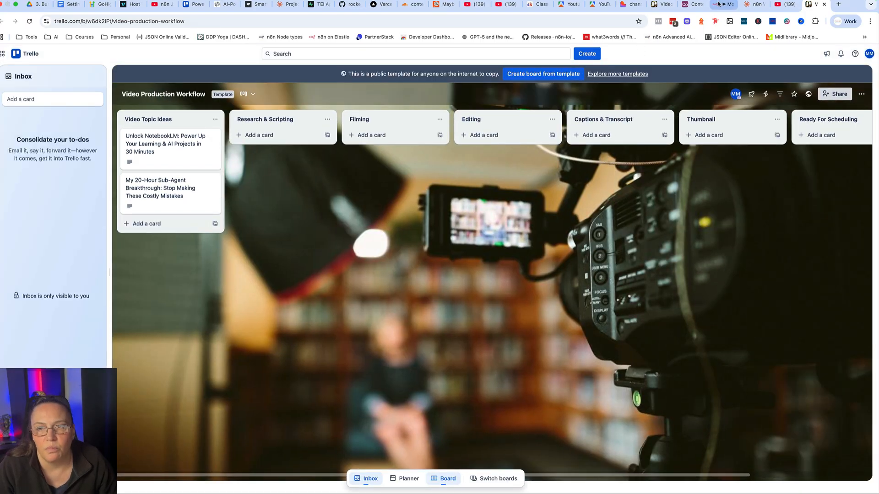
Return to n8n, close the Send a message node, and compare the workflow with the channel-architect app's Input page in Lovable.
click(719, 4)
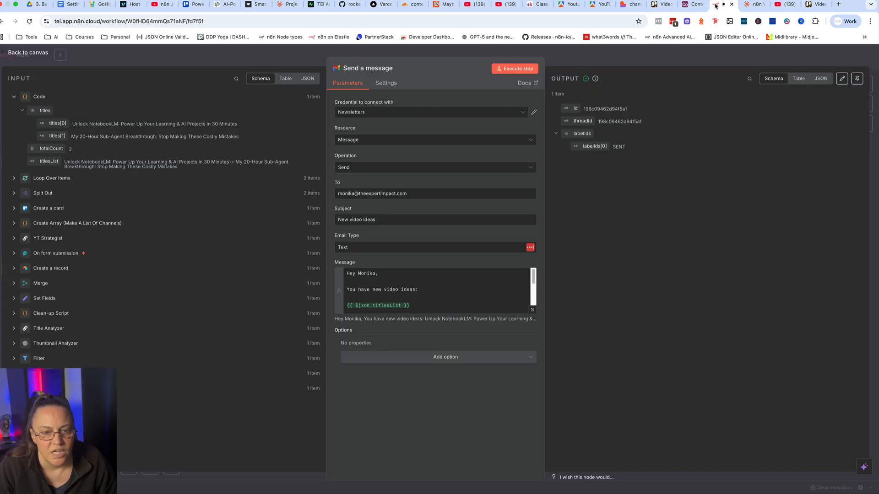
click(366, 52)
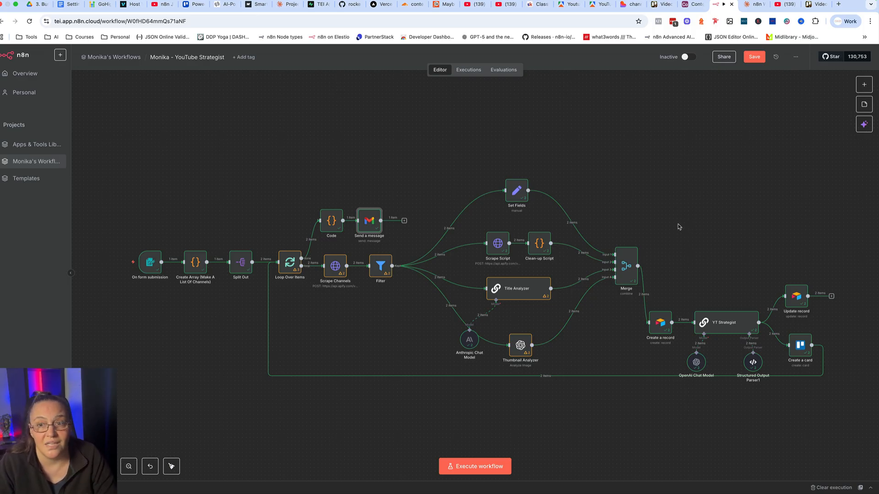
click(629, 4)
click(60, 129)
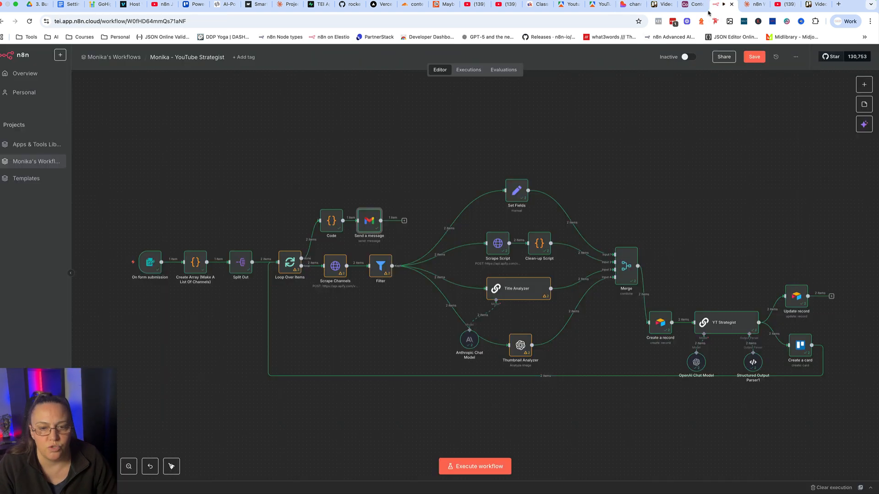
click(722, 4)
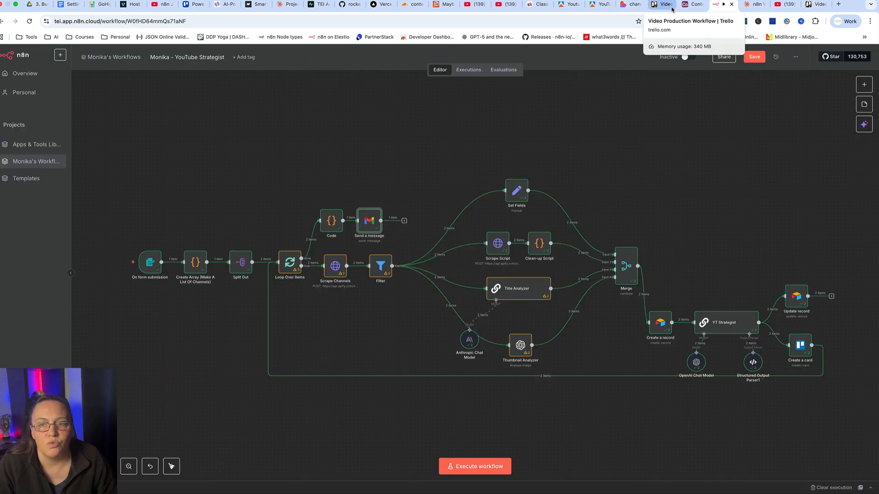
click(627, 5)
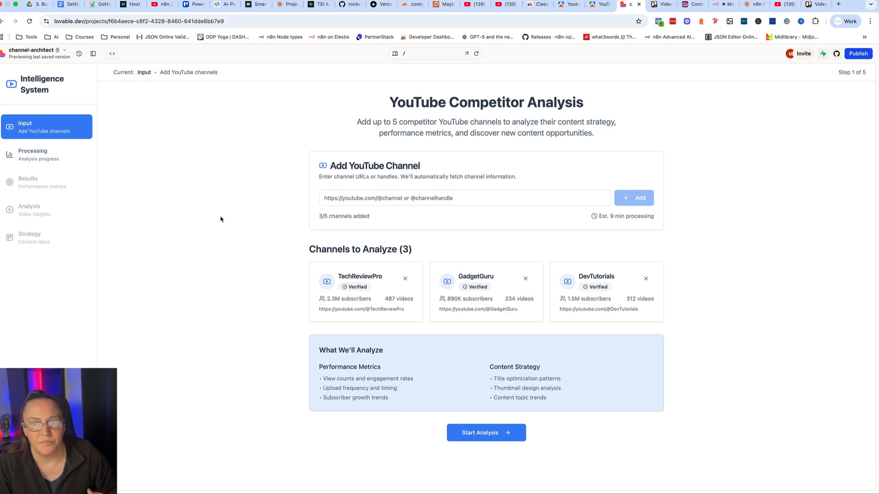
click(716, 14)
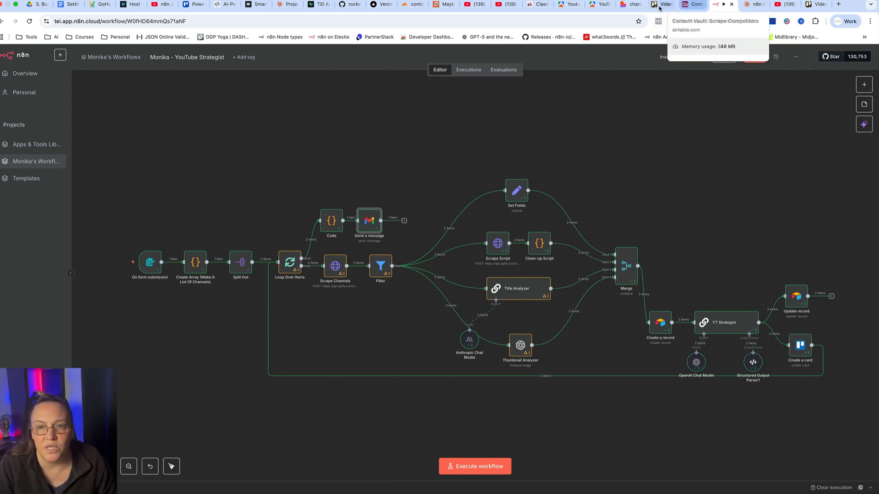
Switch to the channel-architect app in Lovable and view its Processing page down to the channel analysis progress.
click(632, 5)
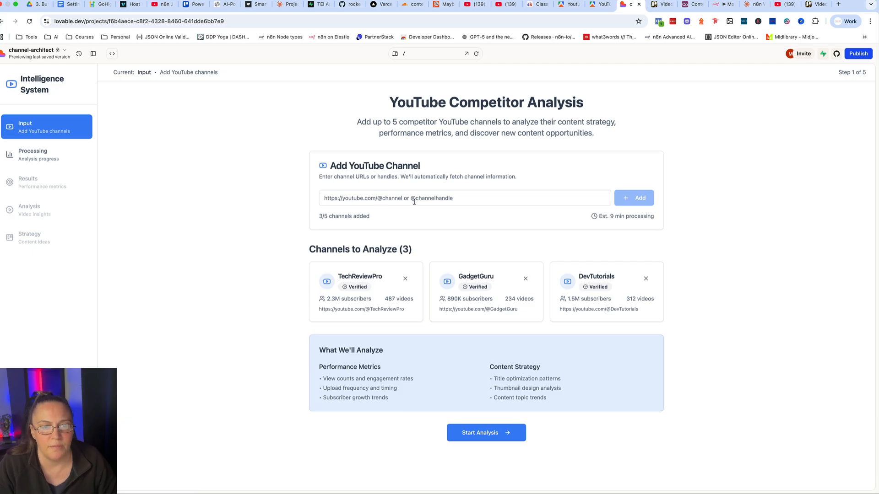
click(44, 158)
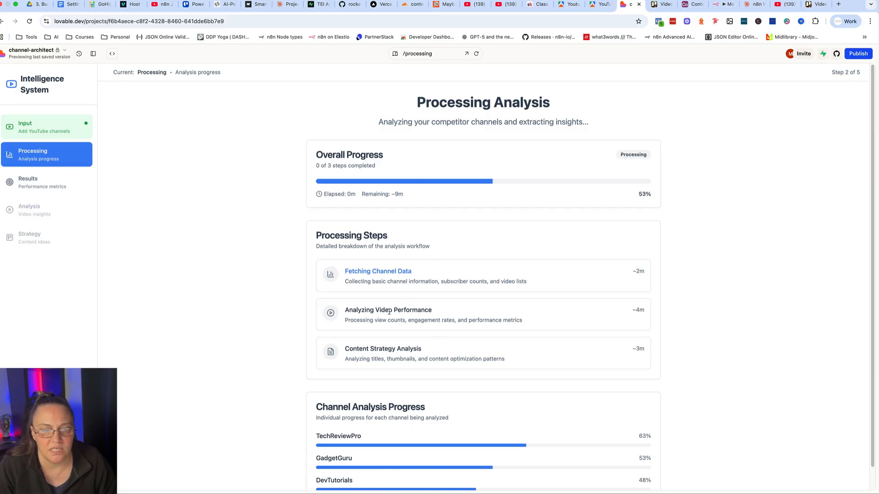
scroll(254, 345, down, 1)
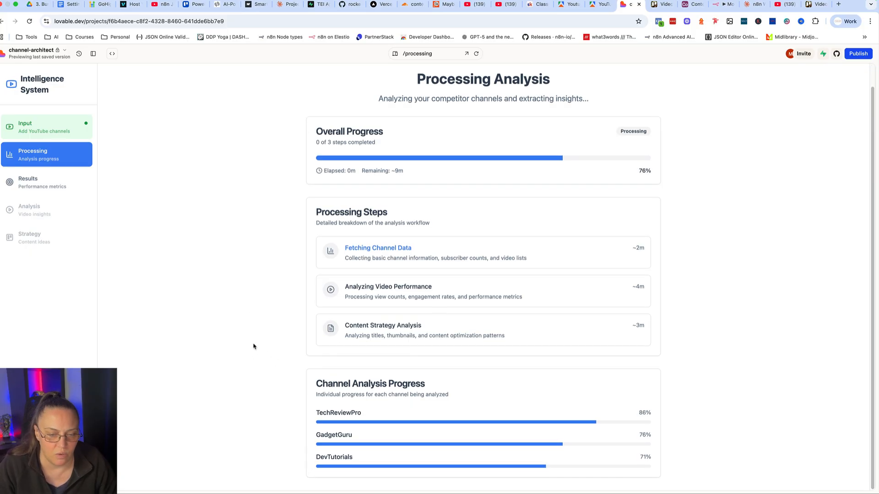
View the app's Results page down to the top performing videos and compare it with the Scrape Competitors YT Videos table in Airtable.
click(24, 182)
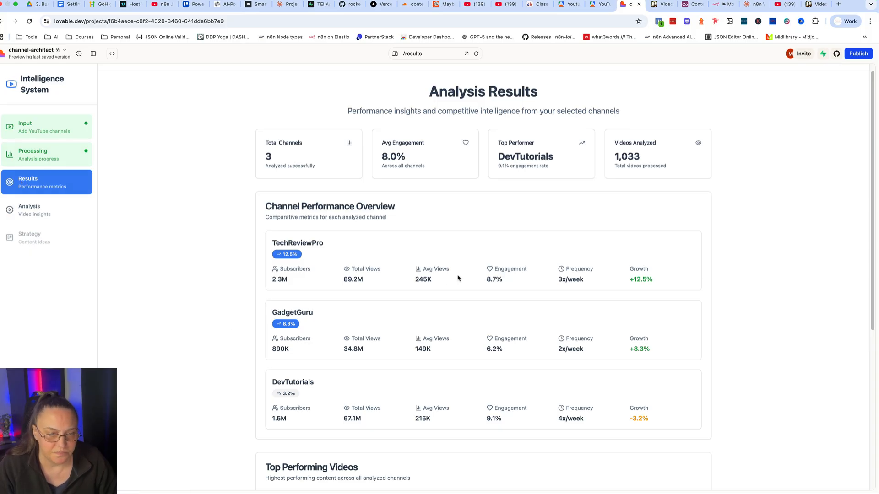
scroll(458, 278, down, 2)
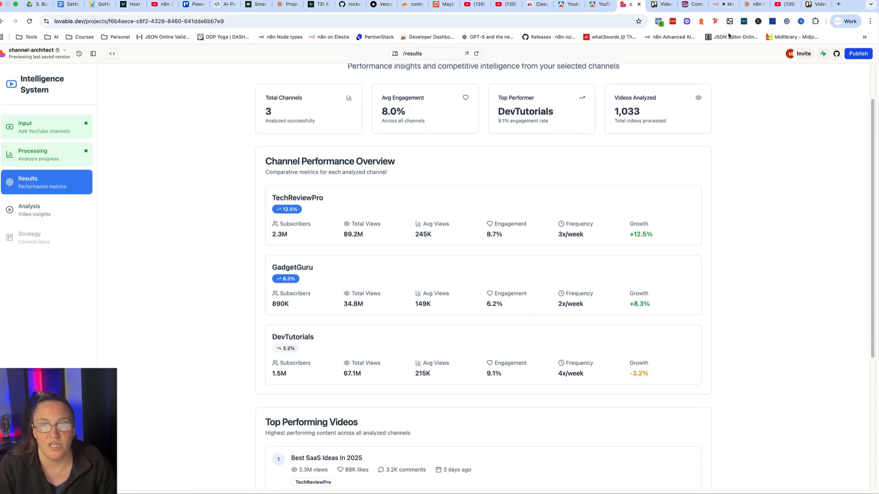
click(690, 5)
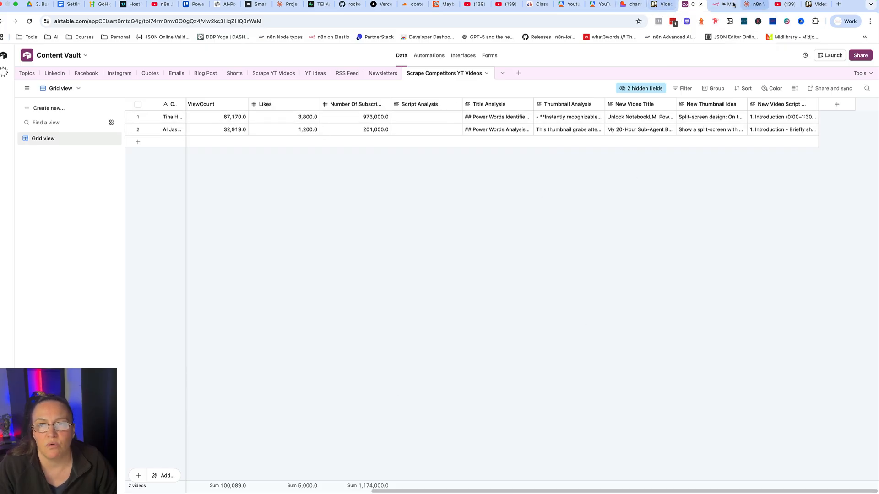
click(626, 5)
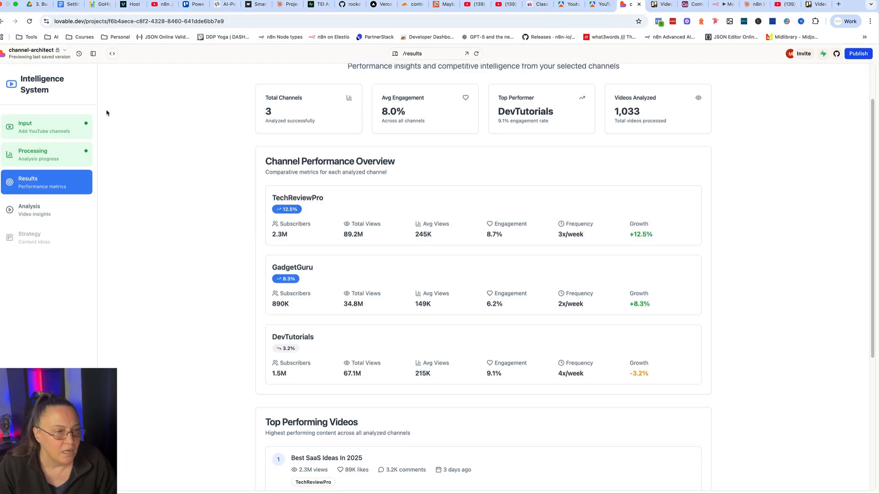
View the app's Analysis page of video insights and compare it with the competitor video records in Airtable, ending back in Lovable.
click(37, 212)
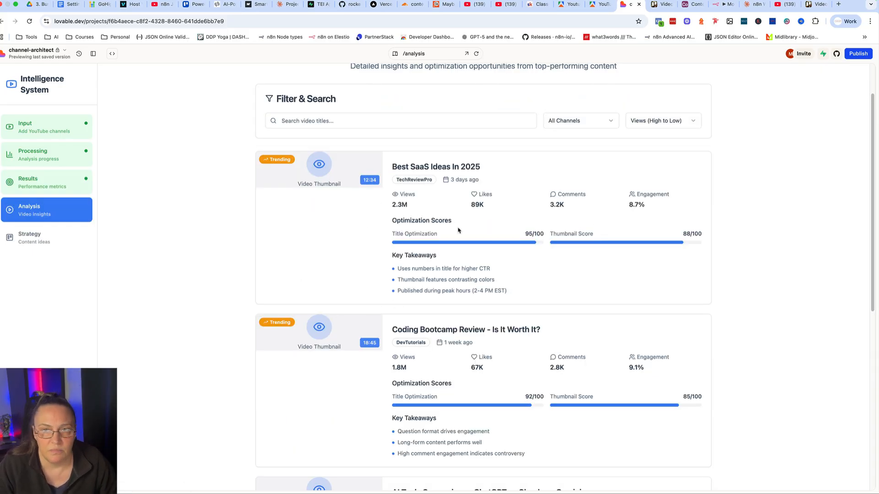
click(693, 12)
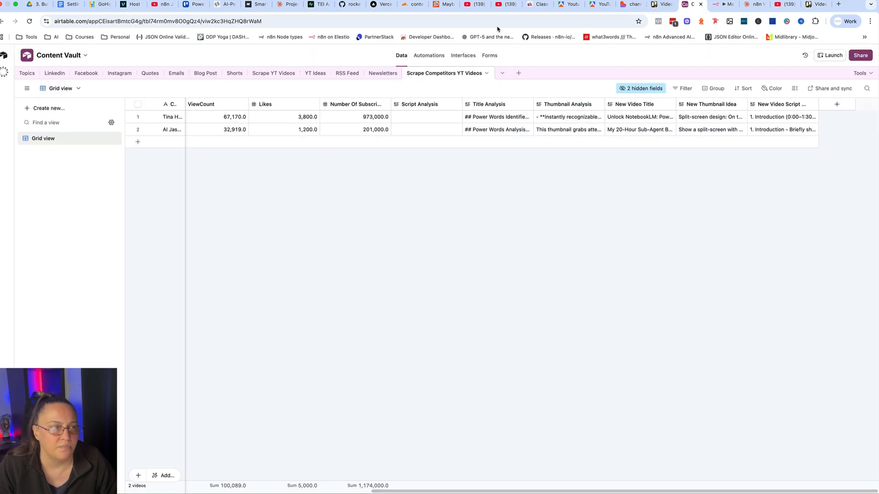
click(630, 4)
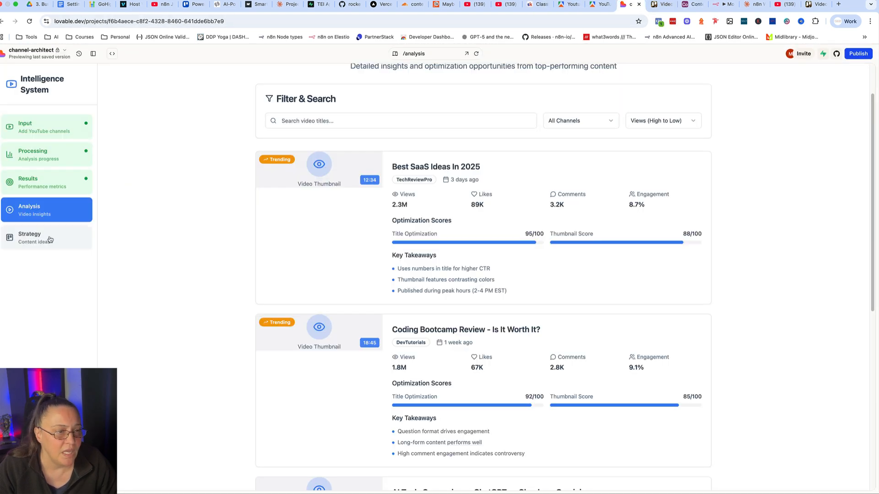
View the app's Strategy page of content ideas and compare it with the Video Production Workflow board in Trello.
click(36, 238)
scroll(423, 356, up, 1)
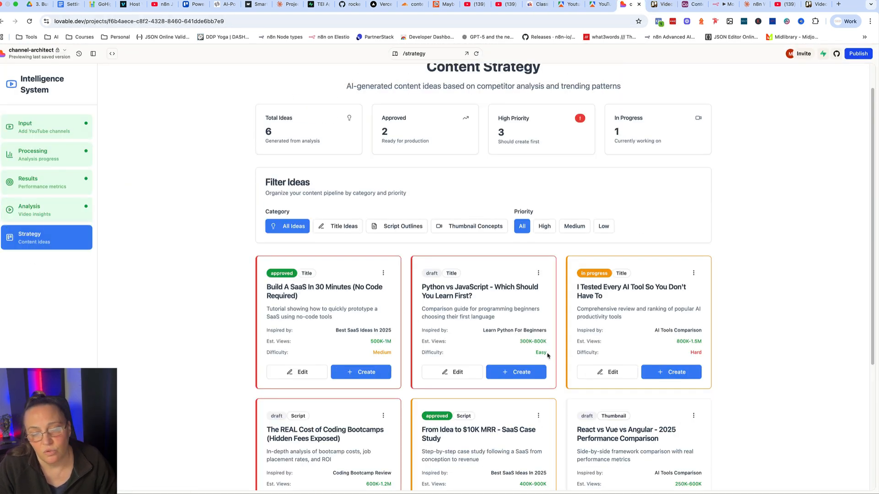
scroll(452, 308, up, 2)
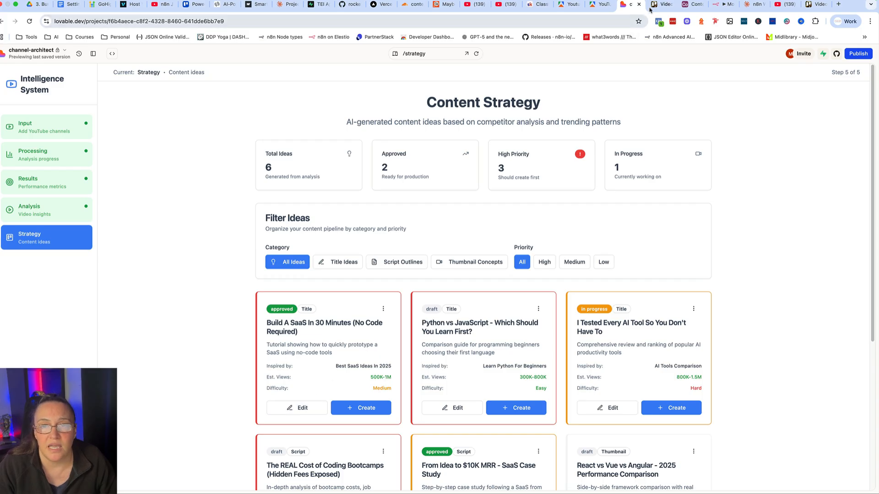
click(667, 4)
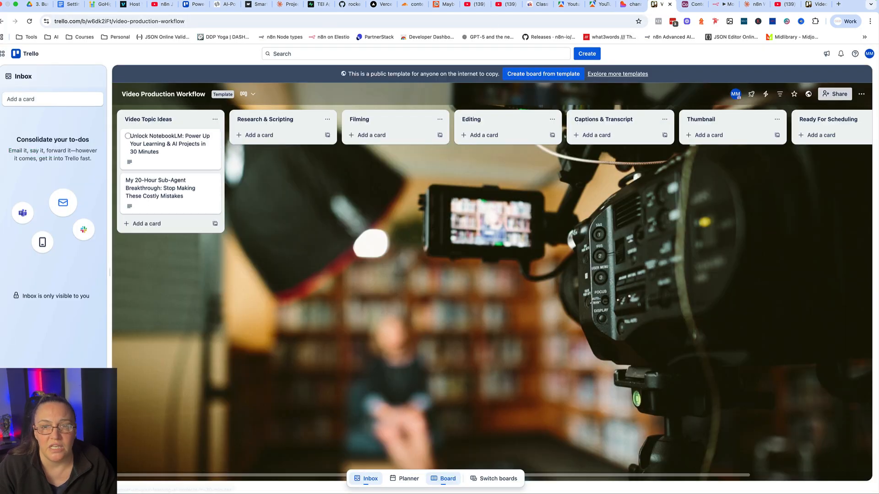
Switch back to the channel-architect app in Lovable and reopen its Input page for adding YouTube channels.
click(629, 5)
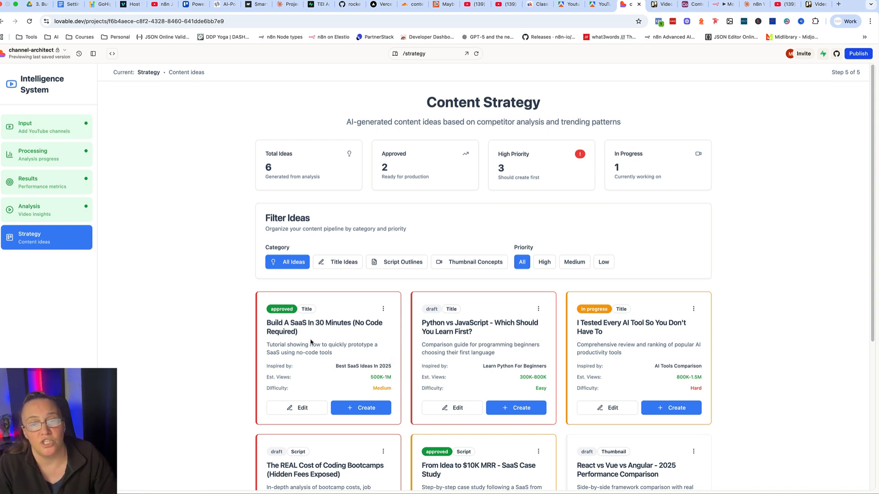
click(36, 131)
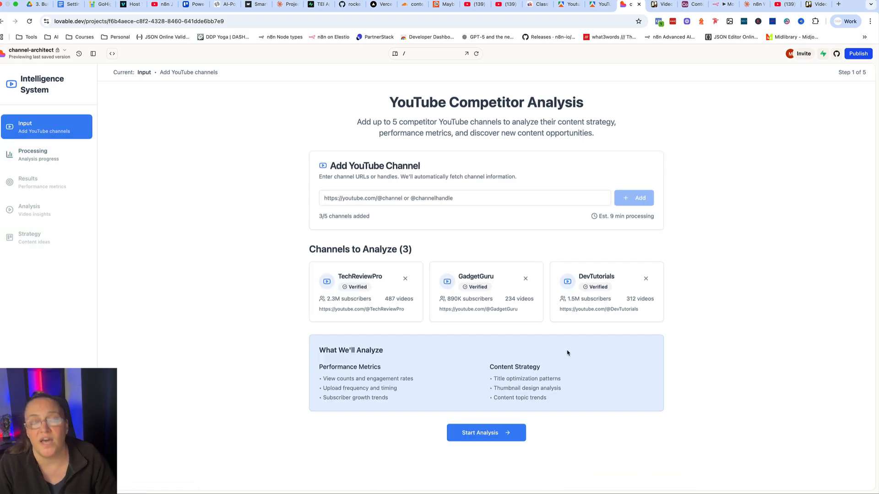